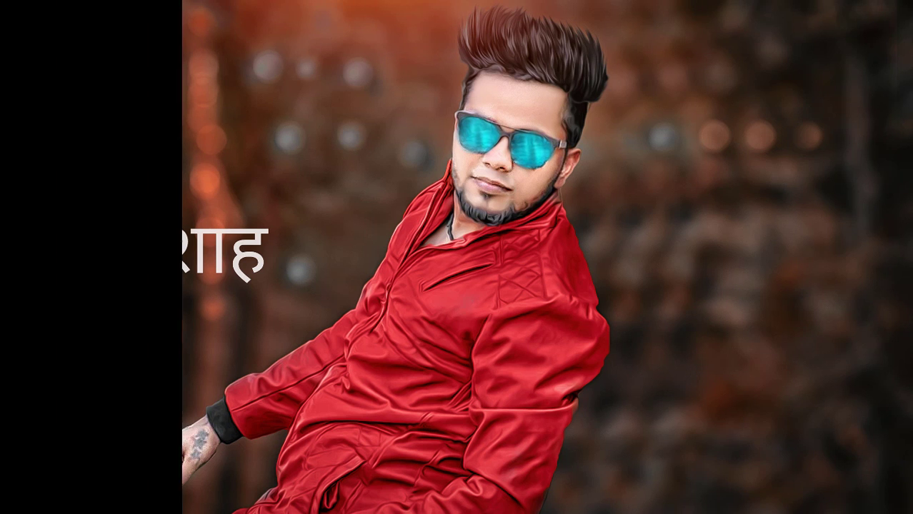
# - Extend the Quick Selection over the man's hand and arm and mask out the background
pyautogui.scroll(2, 423, 317)
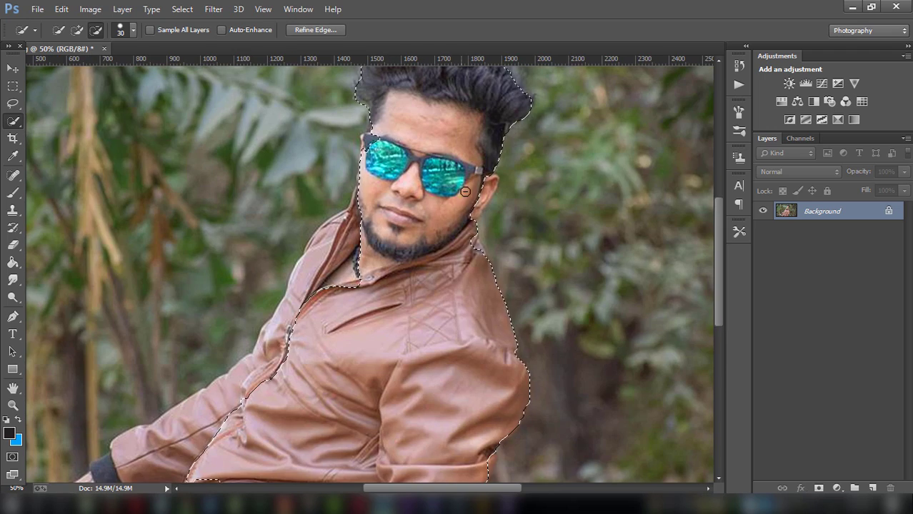
pyautogui.scroll(-3, 412, 185)
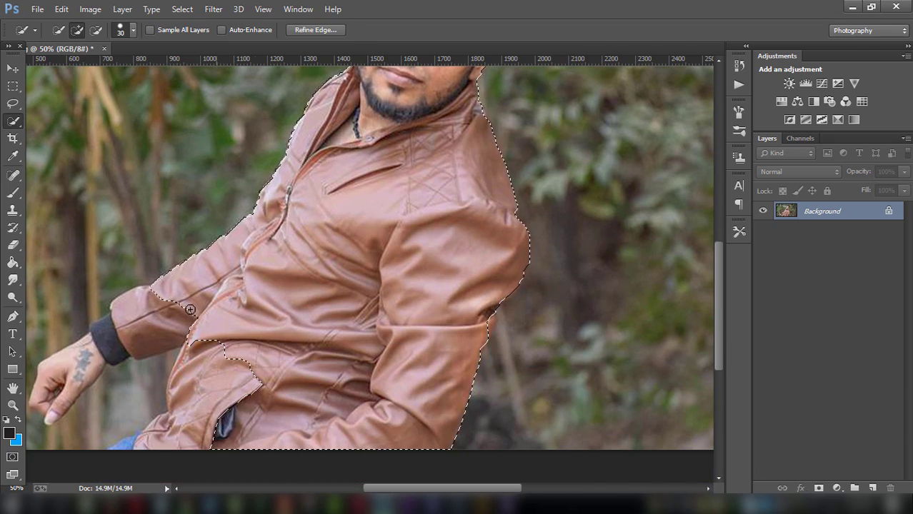
pyautogui.moveTo(79, 357); pyautogui.dragTo(50, 407)
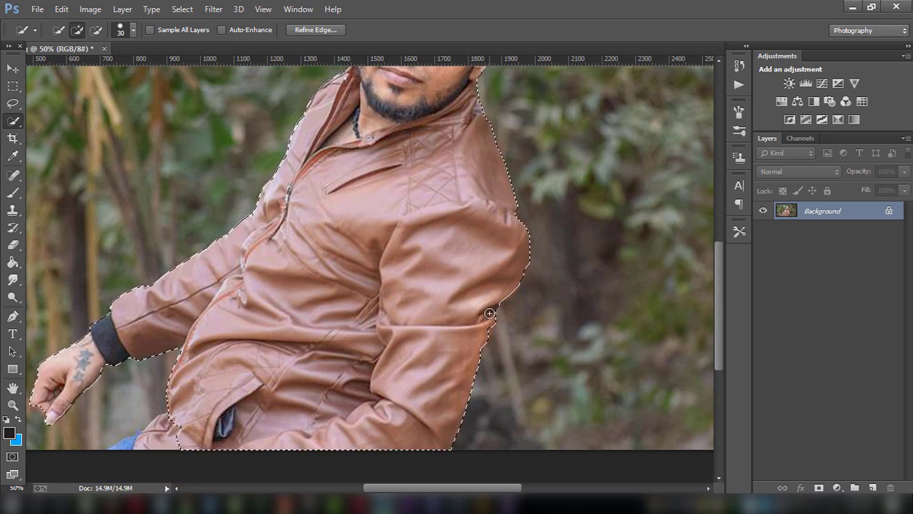
pyautogui.scroll(2, 286, 286)
pyautogui.scroll(2, 321, 215)
pyautogui.click(819, 488)
# - Refine the layer mask with increased edge contrast, then view the whole image at 25%
pyautogui.rightClick(806, 211)
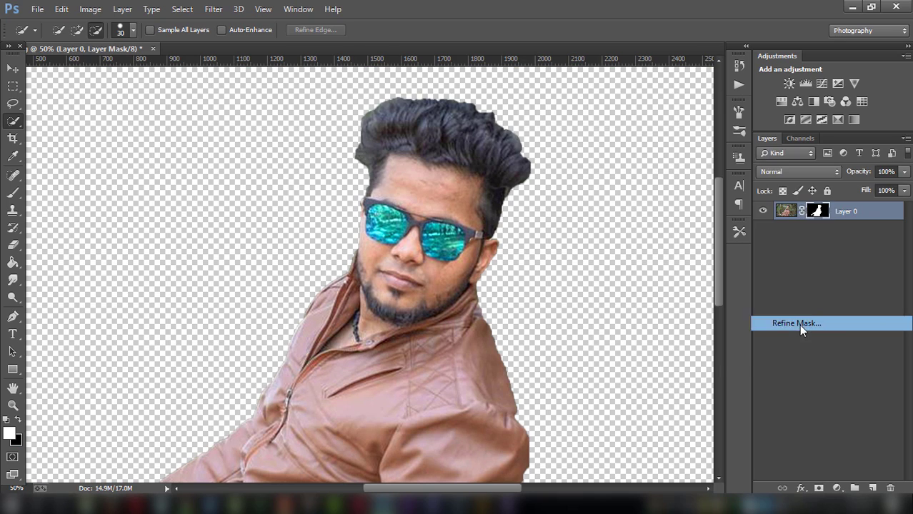
pyautogui.click(799, 325)
pyautogui.moveTo(785, 203); pyautogui.dragTo(794, 206)
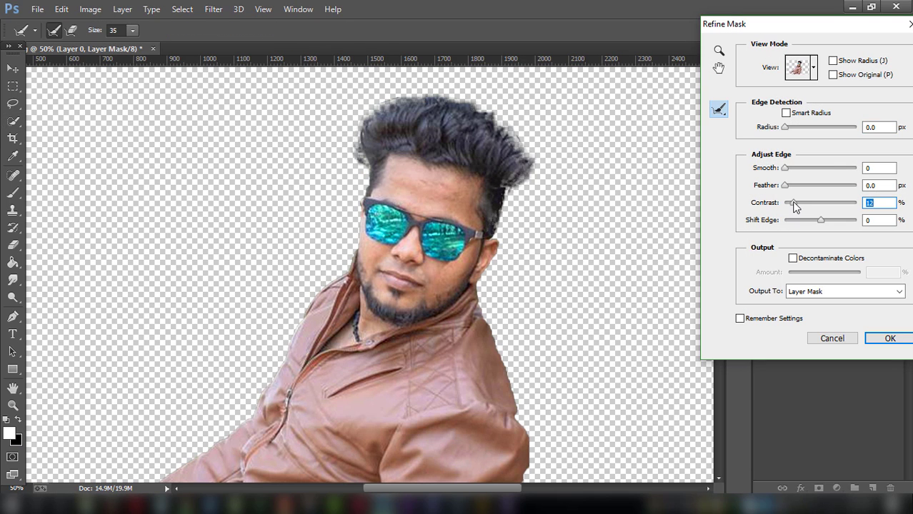
pyautogui.click(889, 338)
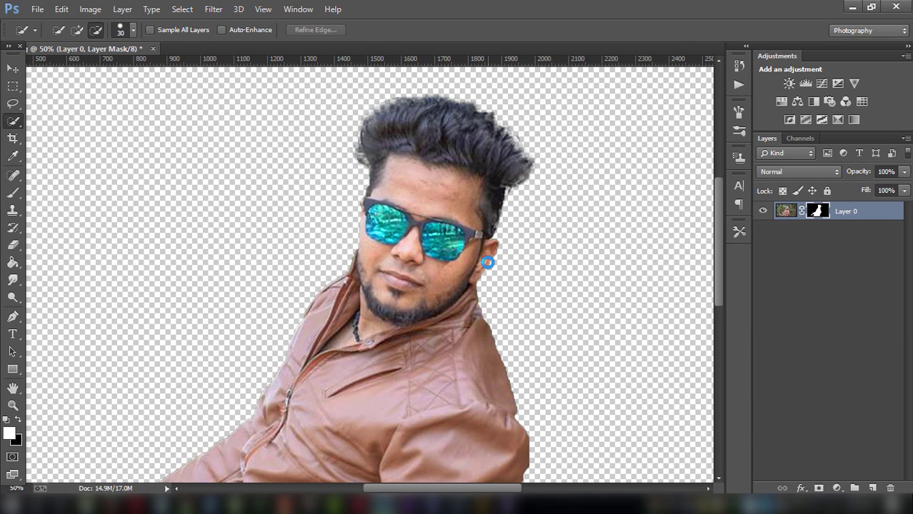
pyautogui.hotkey('ctrl', '-')
pyautogui.hotkey('ctrl', '-')
pyautogui.hotkey('ctrl', '-')
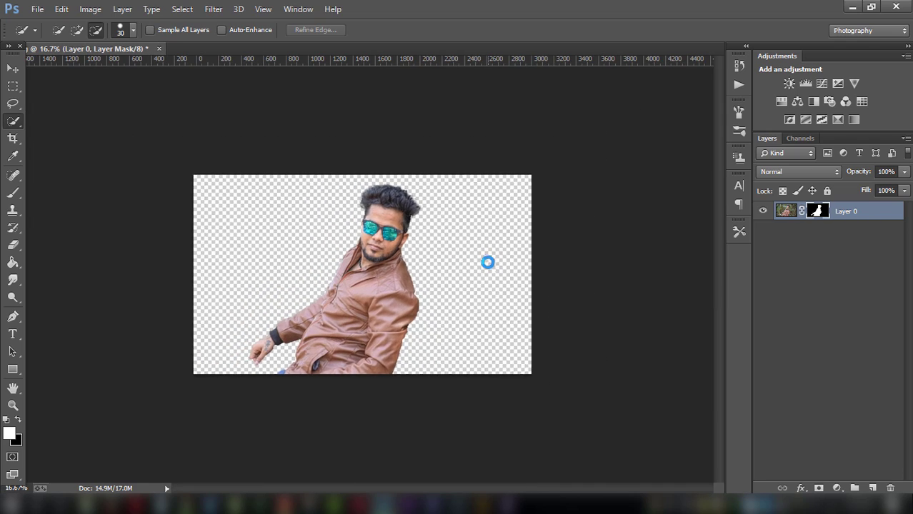
pyautogui.hotkey('ctrl', '+')
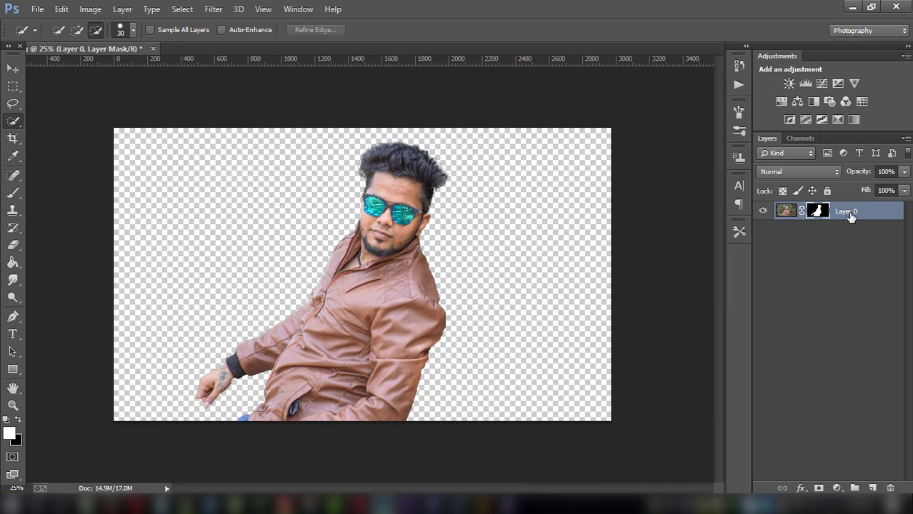
# - Duplicate Layer 0, delete Layer 0's mask, and apply the mask on Layer 0 copy
pyautogui.moveTo(855, 212); pyautogui.dragTo(872, 488)
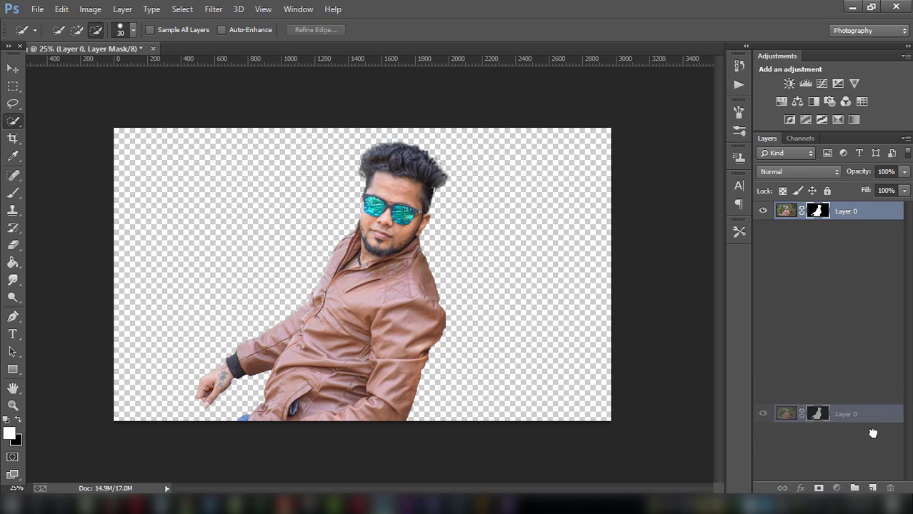
pyautogui.rightClick(818, 229)
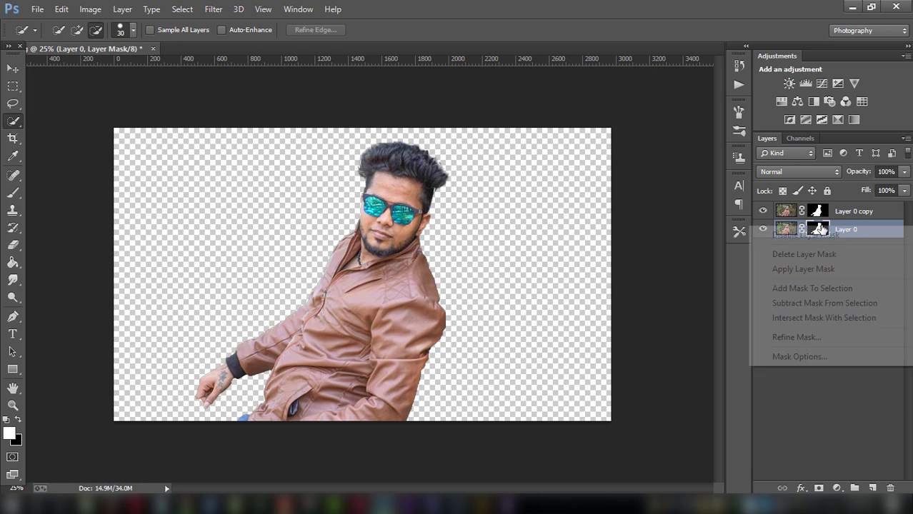
pyautogui.click(832, 310)
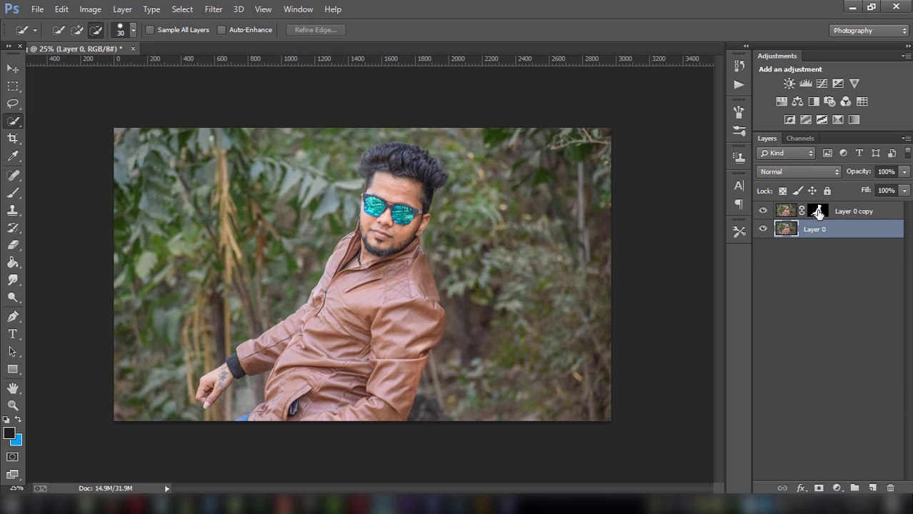
pyautogui.rightClick(818, 213)
pyautogui.click(818, 254)
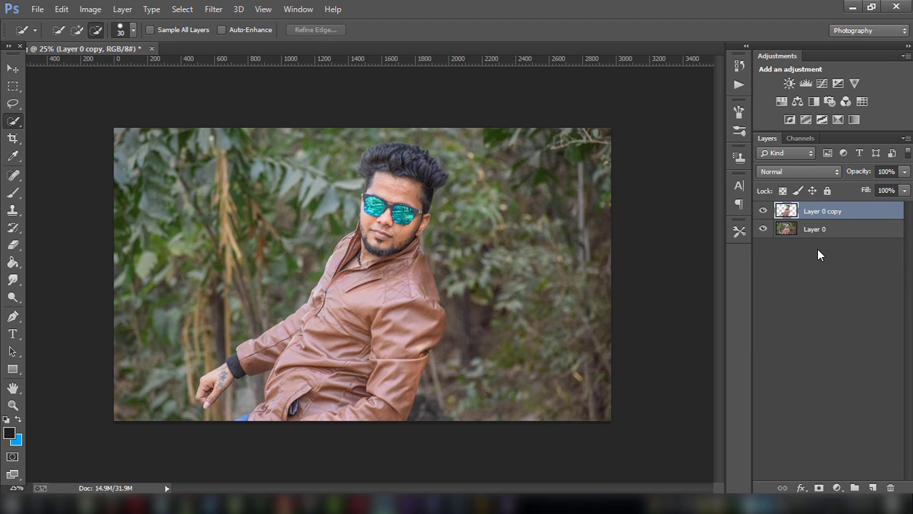
# - Hide Layer 0 copy, keep Layer 0 visible, and make Layer 0 active
pyautogui.click(763, 210)
pyautogui.click(763, 229)
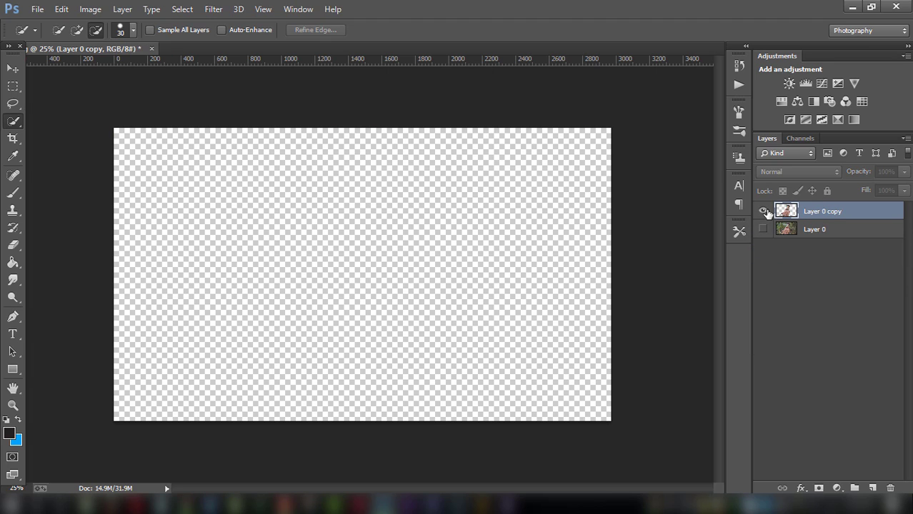
pyautogui.click(763, 211)
pyautogui.click(763, 211)
pyautogui.click(764, 229)
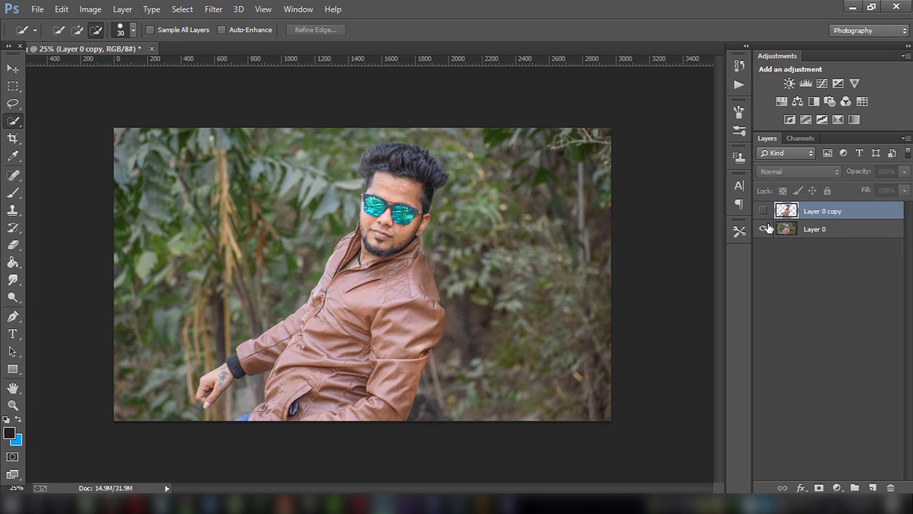
pyautogui.click(826, 229)
# - Set up the Clone Stamp at 500 px with its source in the foliage
pyautogui.click(13, 210)
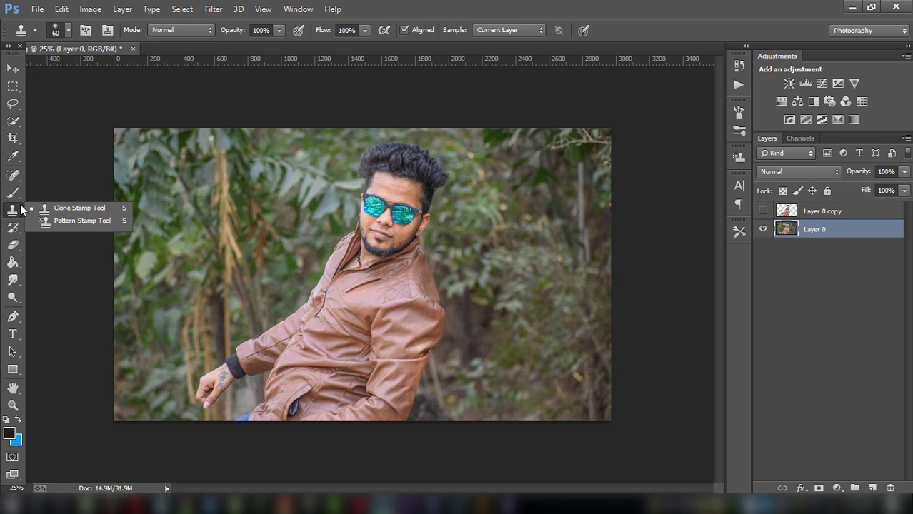
pyautogui.click(63, 207)
pyautogui.rightClick(13, 210)
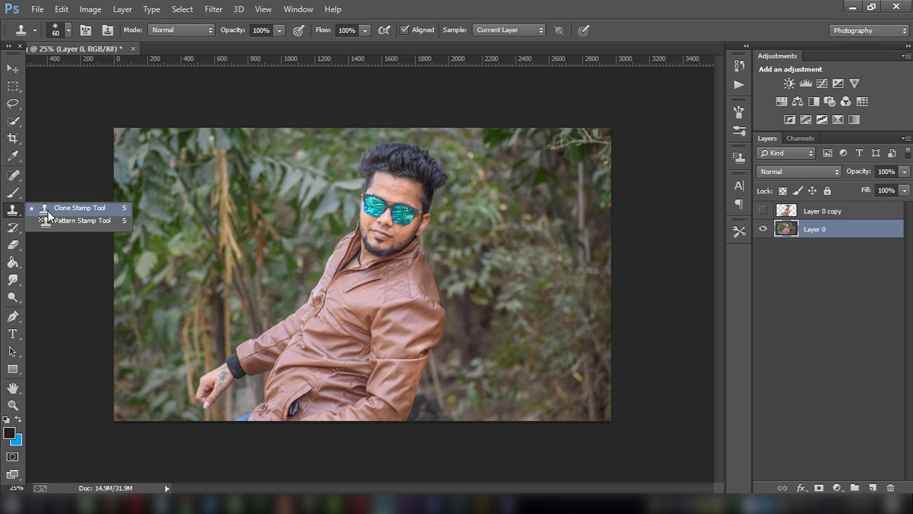
pyautogui.click(64, 208)
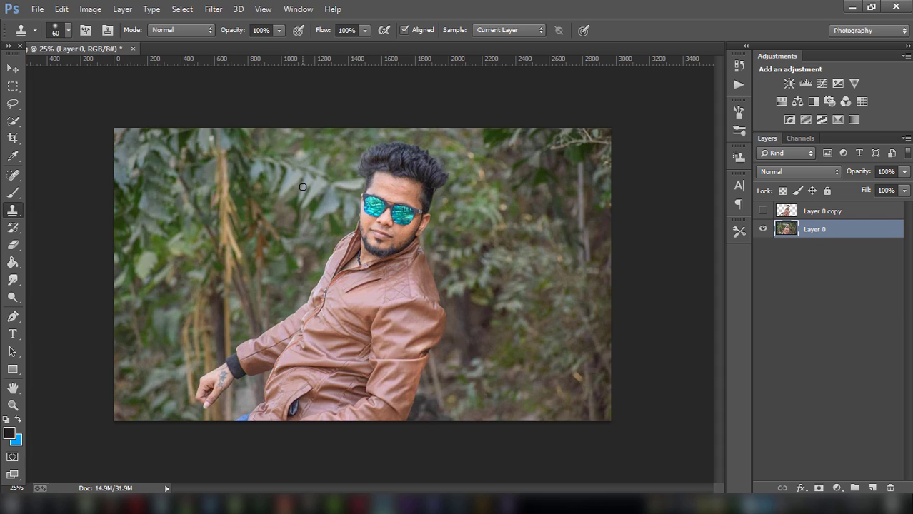
pyautogui.click(68, 30)
pyautogui.moveTo(107, 72); pyautogui.dragTo(121, 70)
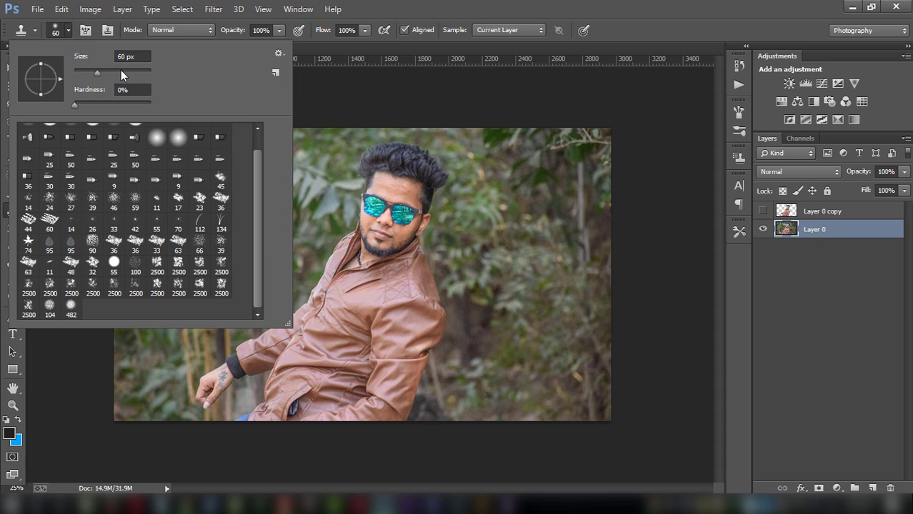
pyautogui.click(592, 133)
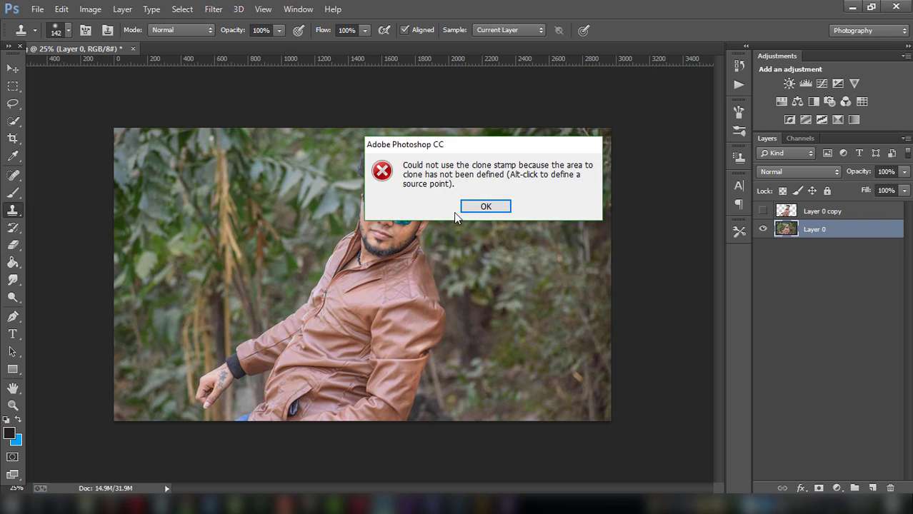
pyautogui.click(481, 205)
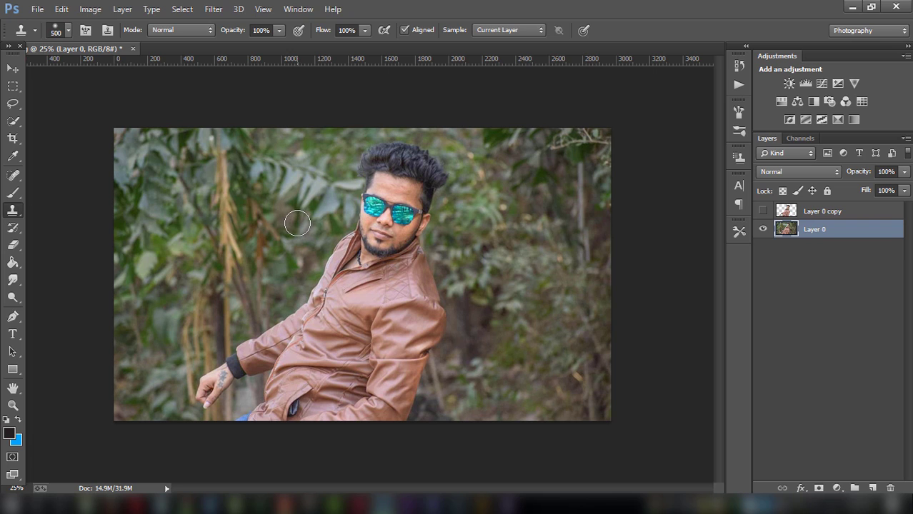
pyautogui.press(']')
pyautogui.press(']')
pyautogui.press(']')
pyautogui.keyDown('alt'); pyautogui.click(300, 256); pyautogui.keyUp('alt')
# - Clone foliage over the man's jacket, collar and shoulder, undoing one stroke, then show Layer 0 copy
pyautogui.click(763, 210)
pyautogui.click(763, 211)
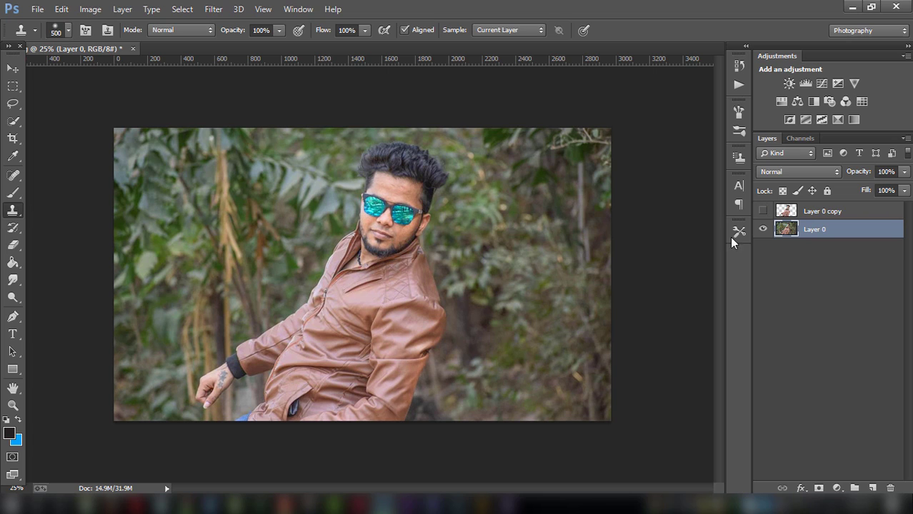
pyautogui.moveTo(414, 408)
pyautogui.mouseDown()
pyautogui.moveTo(444, 285)
pyautogui.moveTo(428, 255)
pyautogui.moveTo(435, 167)
pyautogui.moveTo(403, 147)
pyautogui.moveTo(381, 147)
pyautogui.moveTo(375, 232)
pyautogui.moveTo(309, 266)
pyautogui.moveTo(316, 235)
pyautogui.mouseUp()
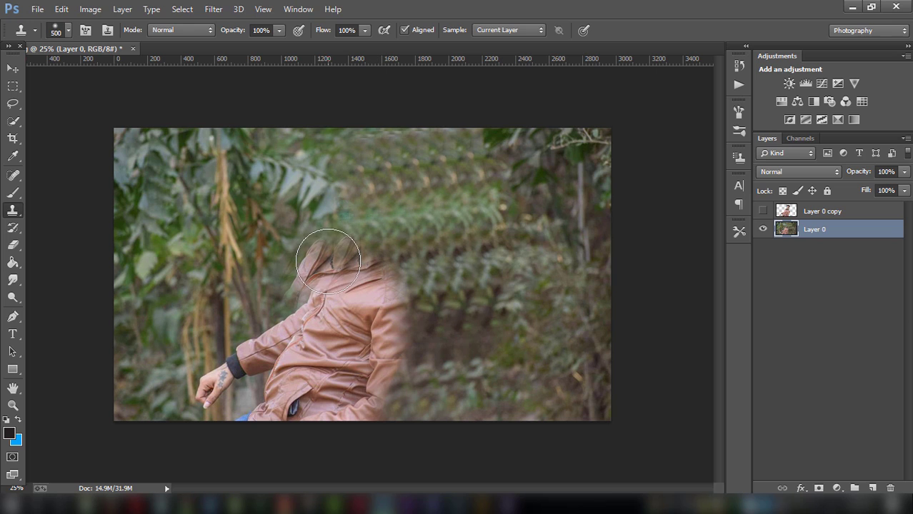
pyautogui.click(62, 10)
pyautogui.click(92, 35)
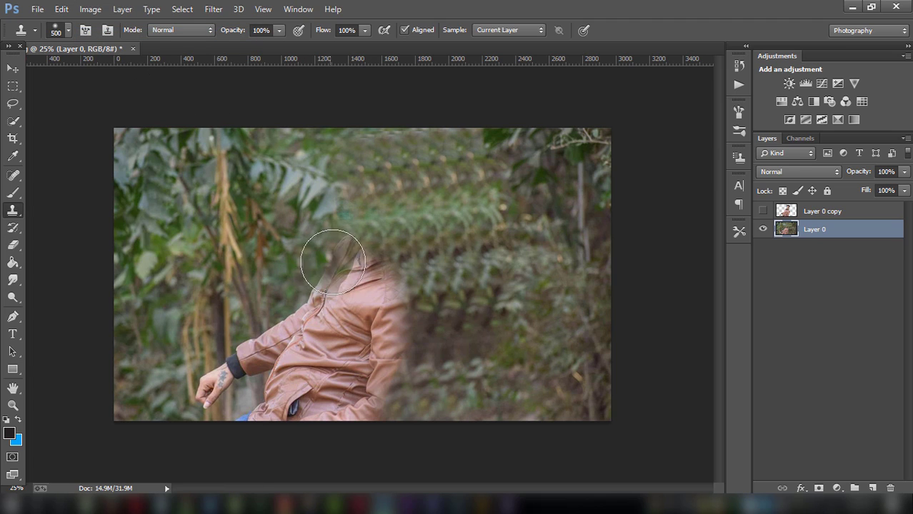
pyautogui.moveTo(347, 241)
pyautogui.mouseDown()
pyautogui.moveTo(261, 316)
pyautogui.moveTo(257, 334)
pyautogui.moveTo(245, 326)
pyautogui.moveTo(214, 381)
pyautogui.moveTo(244, 351)
pyautogui.moveTo(248, 424)
pyautogui.moveTo(267, 332)
pyautogui.moveTo(253, 400)
pyautogui.moveTo(315, 270)
pyautogui.moveTo(333, 286)
pyautogui.moveTo(297, 318)
pyautogui.mouseUp()
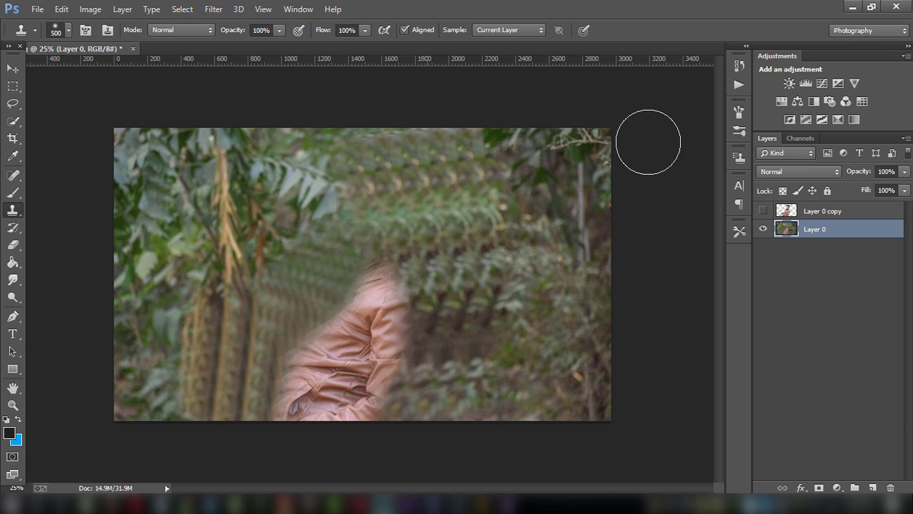
pyautogui.click(762, 212)
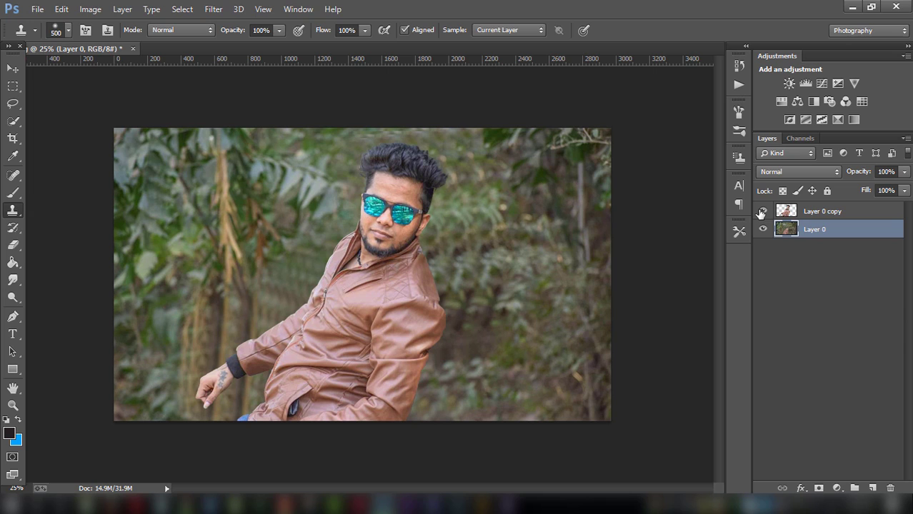
# - Apply a midtone Color Balance of +22, +6, +4 to Layer 0's background
pyautogui.click(762, 211)
pyautogui.click(761, 211)
pyautogui.click(90, 9)
pyautogui.moveTo(110, 43)
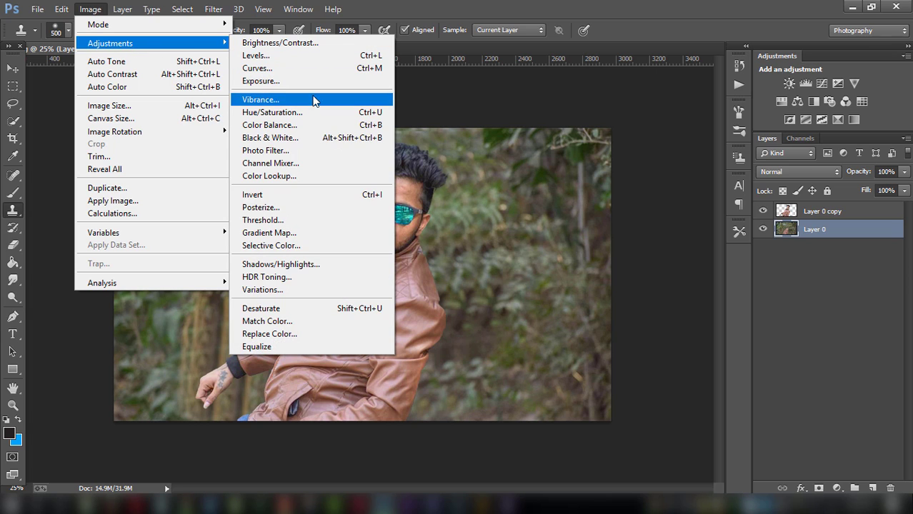
pyautogui.click(302, 125)
pyautogui.moveTo(684, 96); pyautogui.dragTo(524, 78)
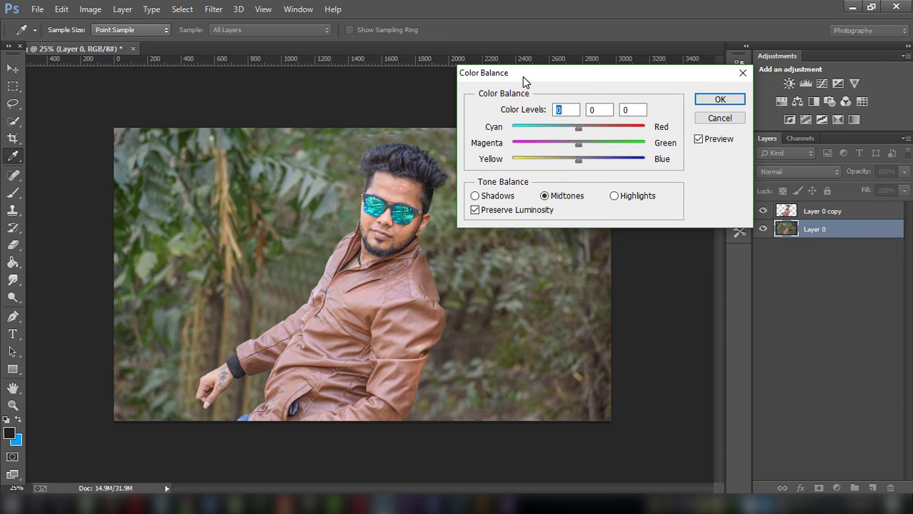
pyautogui.moveTo(575, 164); pyautogui.dragTo(580, 158)
pyautogui.click(719, 100)
pyautogui.press('s')
pyautogui.click(90, 8)
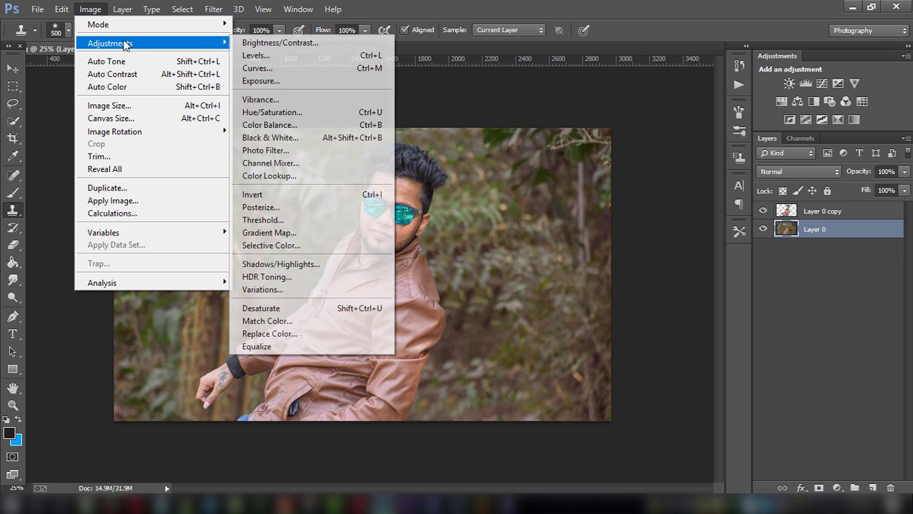
pyautogui.moveTo(110, 42)
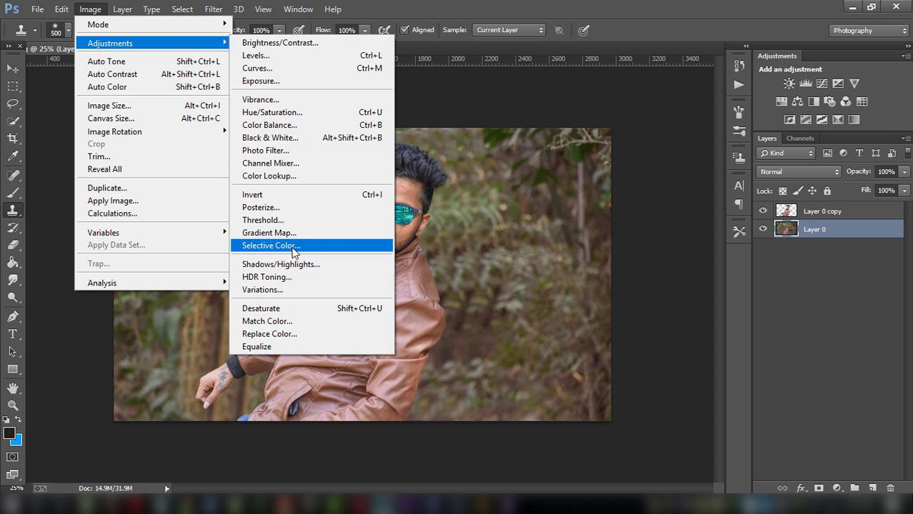
# - In Selective Color, give the Yellows cyan +90, adjusted magenta and added black
pyautogui.click(271, 245)
pyautogui.click(643, 127)
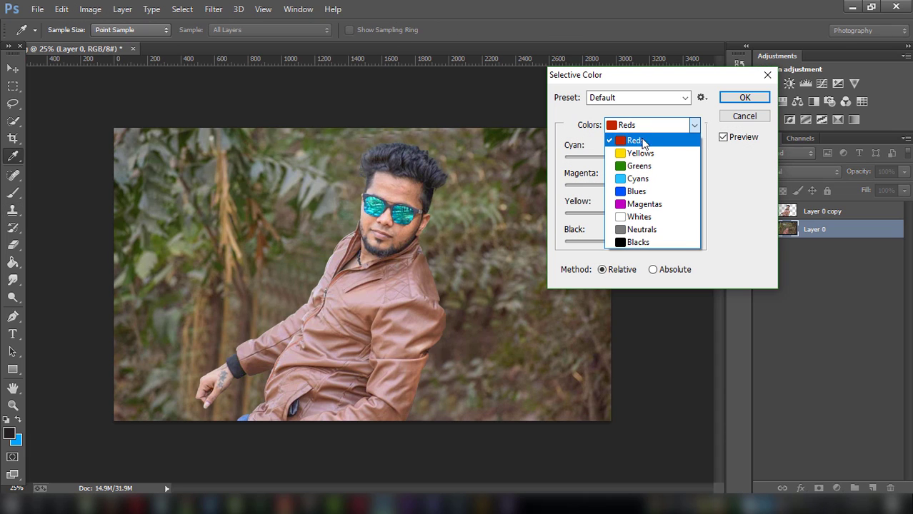
pyautogui.click(640, 137)
pyautogui.moveTo(631, 157)
pyautogui.mouseDown()
pyautogui.moveTo(698, 154)
pyautogui.moveTo(583, 151)
pyautogui.mouseUp()
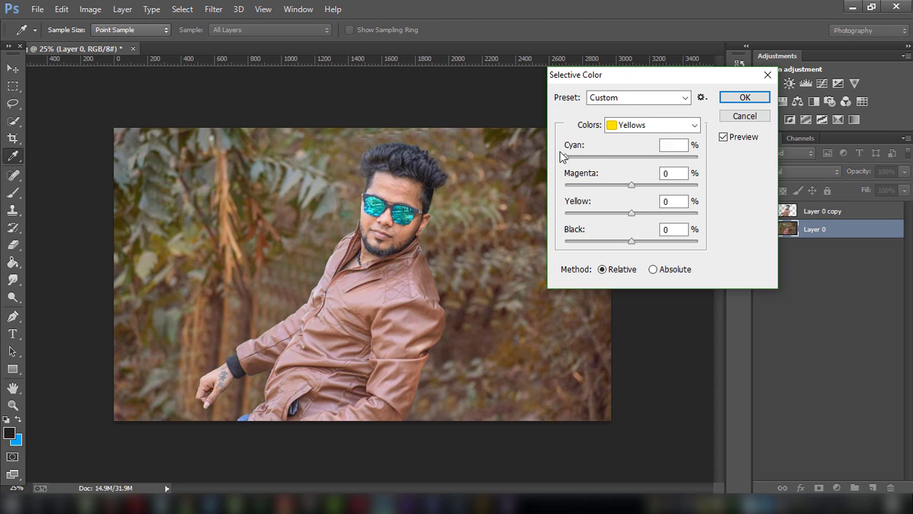
pyautogui.moveTo(631, 186)
pyautogui.mouseDown()
pyautogui.moveTo(641, 186)
pyautogui.moveTo(604, 212)
pyautogui.moveTo(644, 211)
pyautogui.mouseUp()
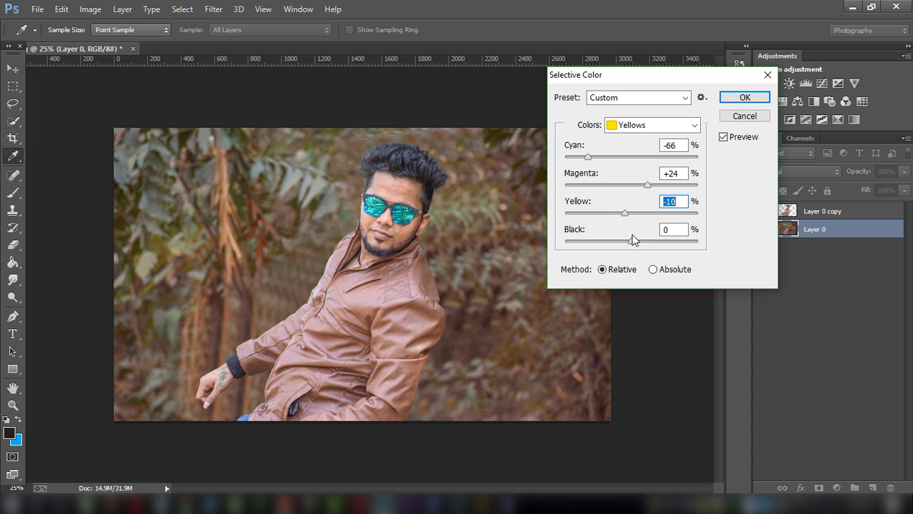
pyautogui.moveTo(632, 242); pyautogui.dragTo(655, 241)
# - Set the Greens range to +100/-100/-100/+100
pyautogui.click(647, 126)
pyautogui.click(654, 167)
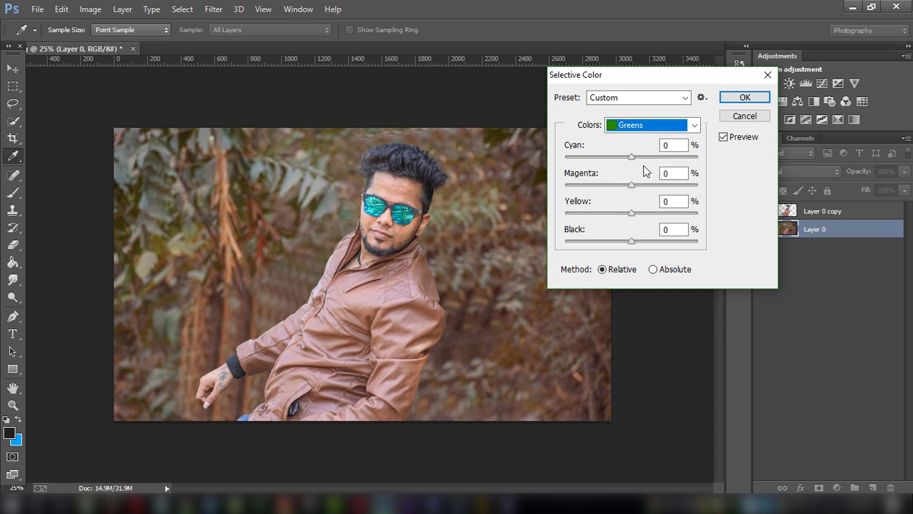
pyautogui.moveTo(631, 157)
pyautogui.mouseDown()
pyautogui.moveTo(652, 156)
pyautogui.moveTo(565, 157)
pyautogui.moveTo(722, 162)
pyautogui.mouseUp()
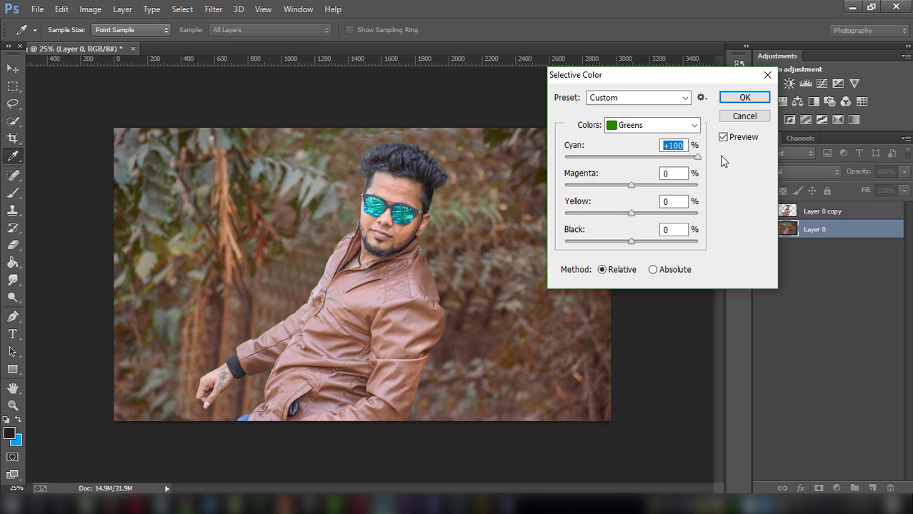
pyautogui.moveTo(632, 185)
pyautogui.mouseDown()
pyautogui.moveTo(699, 185)
pyautogui.moveTo(538, 184)
pyautogui.mouseUp()
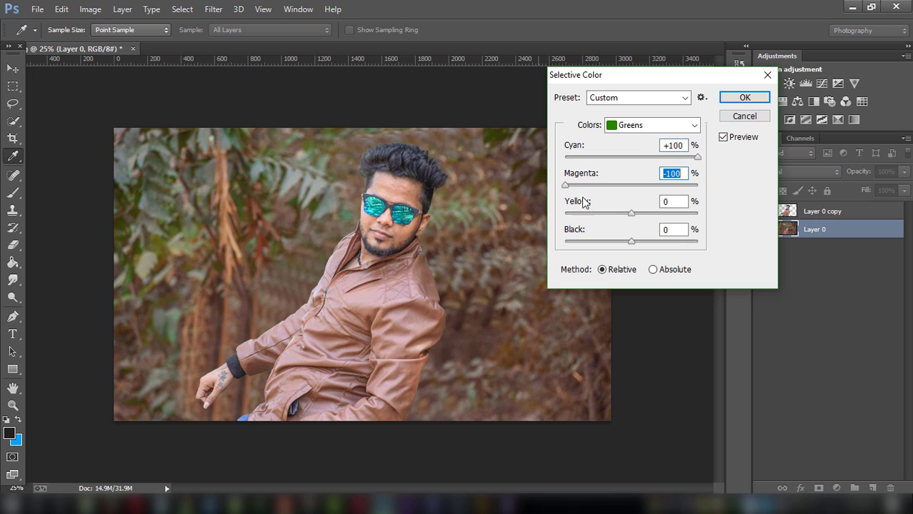
pyautogui.moveTo(632, 213); pyautogui.dragTo(731, 211)
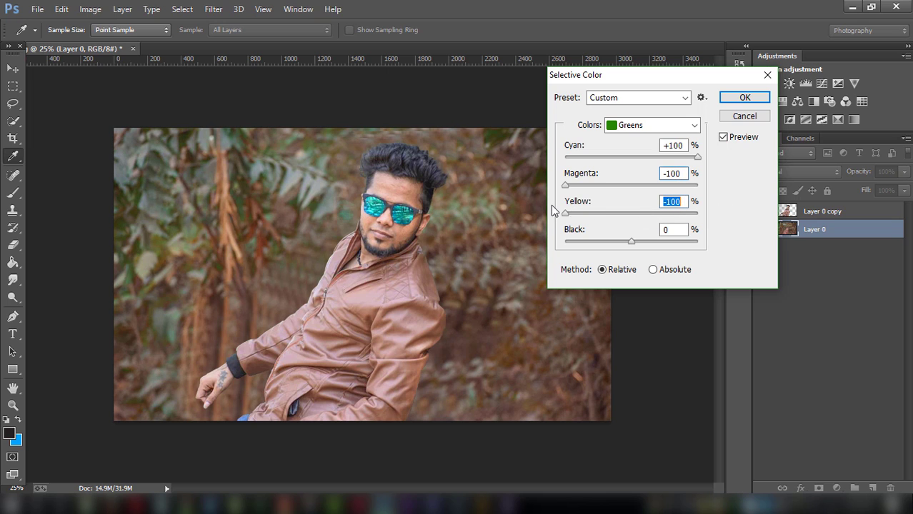
pyautogui.moveTo(632, 241); pyautogui.dragTo(570, 237)
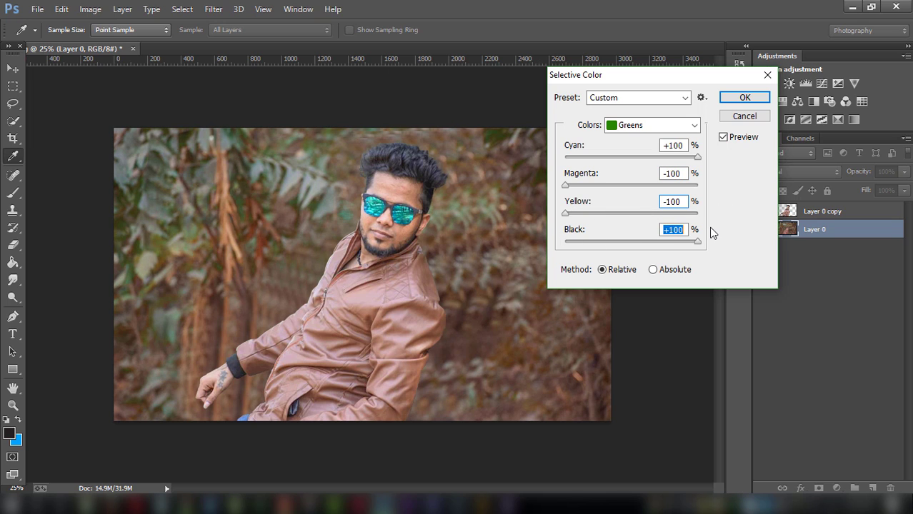
# - Set the Blues range to -96/-100/-100/-100
pyautogui.click(668, 125)
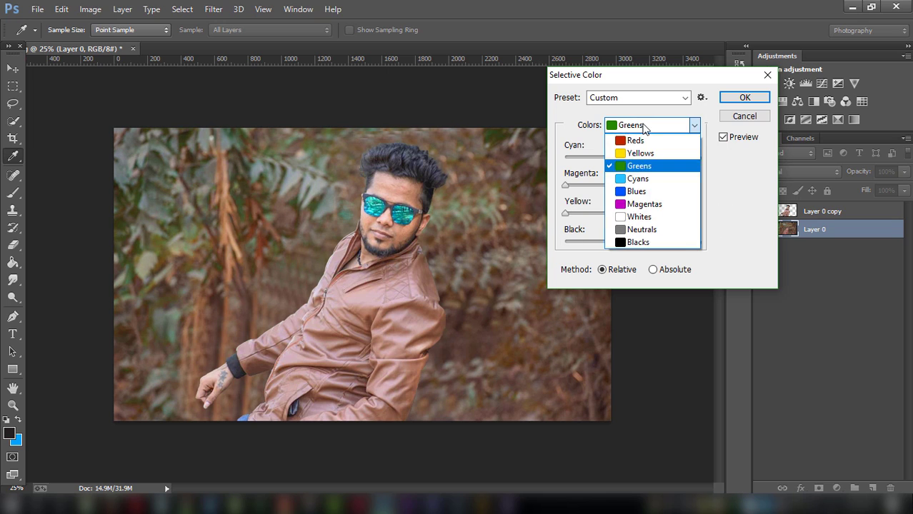
pyautogui.click(648, 192)
pyautogui.moveTo(632, 157); pyautogui.dragTo(568, 157)
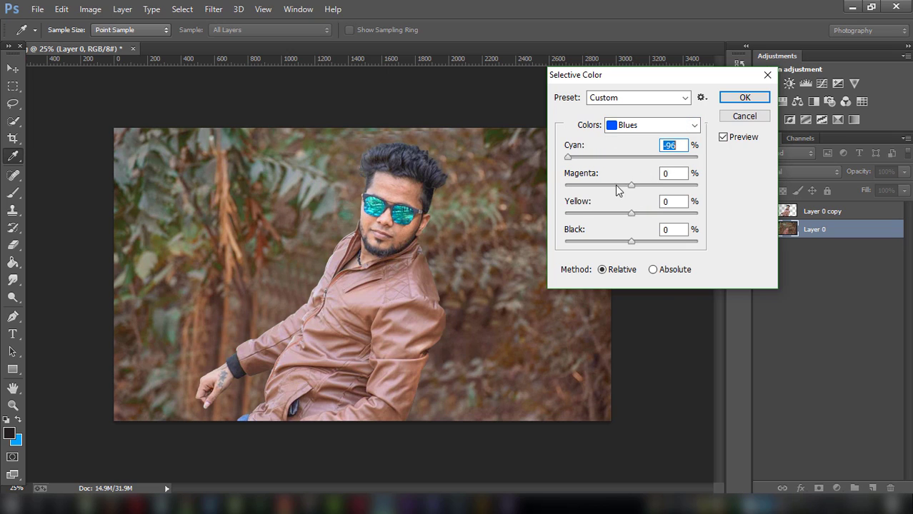
pyautogui.moveTo(631, 186); pyautogui.dragTo(551, 187)
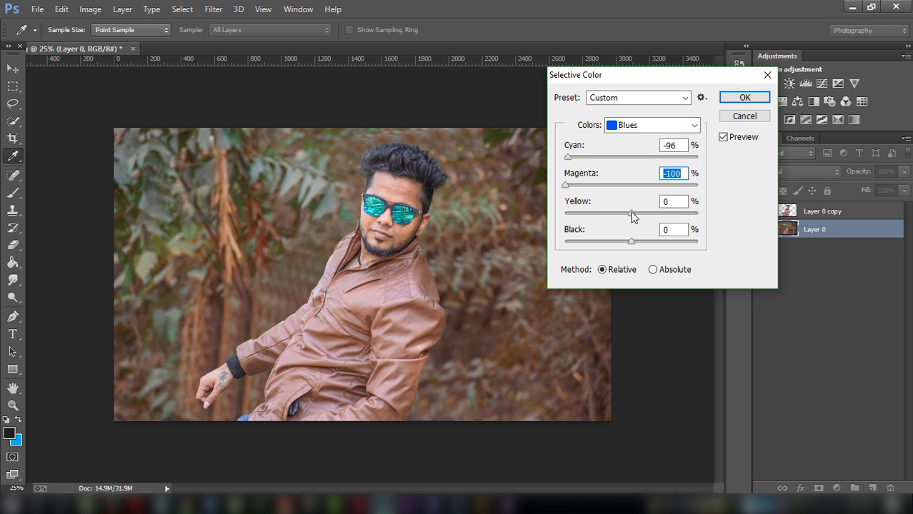
pyautogui.moveTo(632, 213); pyautogui.dragTo(566, 213)
pyautogui.moveTo(629, 242); pyautogui.dragTo(565, 241)
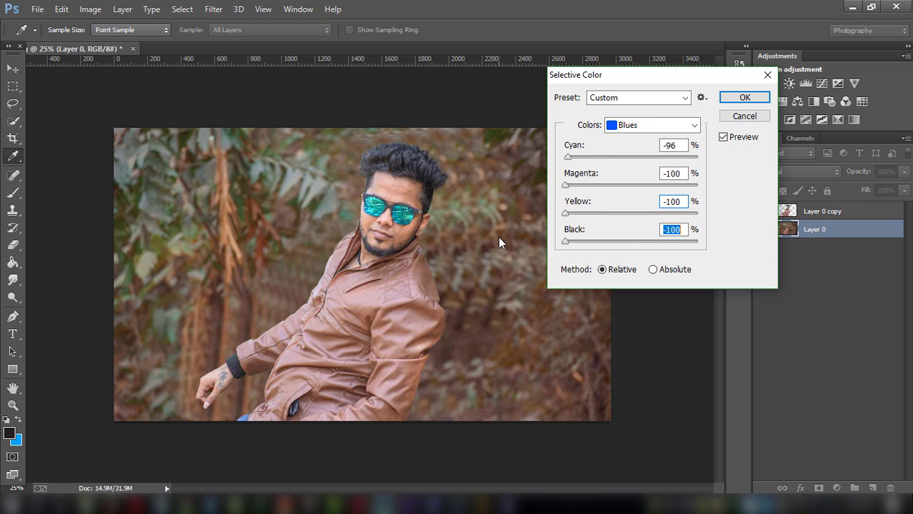
# - Adjust the Reds to Cyan +20, Magenta −26, Yellow −34
pyautogui.click(652, 125)
pyautogui.click(632, 168)
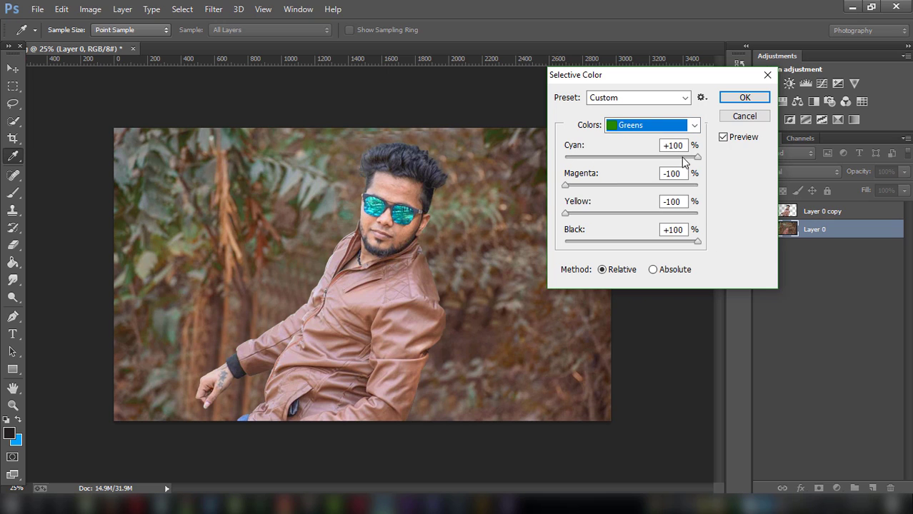
pyautogui.click(668, 126)
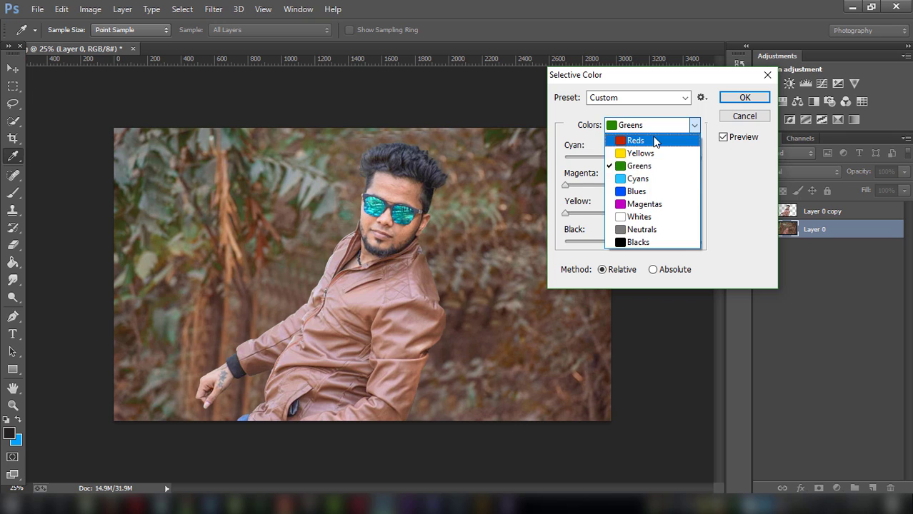
pyautogui.click(655, 142)
pyautogui.moveTo(632, 156)
pyautogui.mouseDown()
pyautogui.moveTo(677, 157)
pyautogui.moveTo(582, 162)
pyautogui.mouseUp()
pyautogui.moveTo(647, 158)
pyautogui.mouseDown()
pyautogui.moveTo(682, 185)
pyautogui.moveTo(616, 188)
pyautogui.moveTo(615, 213)
pyautogui.moveTo(671, 213)
pyautogui.moveTo(622, 214)
pyautogui.moveTo(629, 242)
pyautogui.mouseUp()
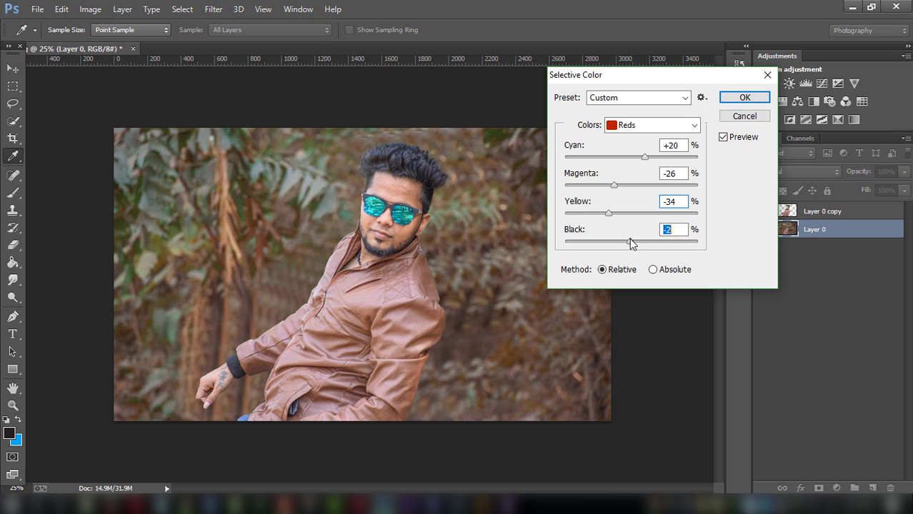
# - Reset the Blacks range to zero and apply the Selective Color correction
pyautogui.click(651, 125)
pyautogui.click(647, 243)
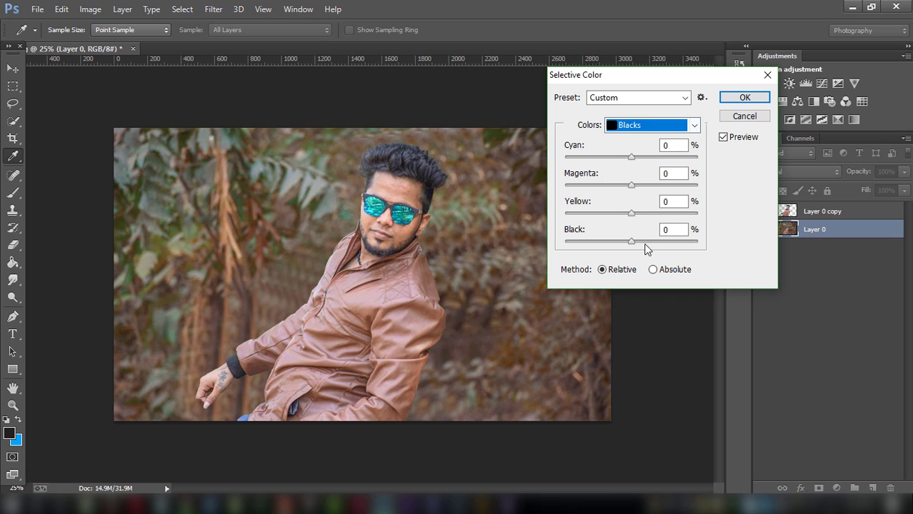
pyautogui.moveTo(631, 241); pyautogui.dragTo(622, 215)
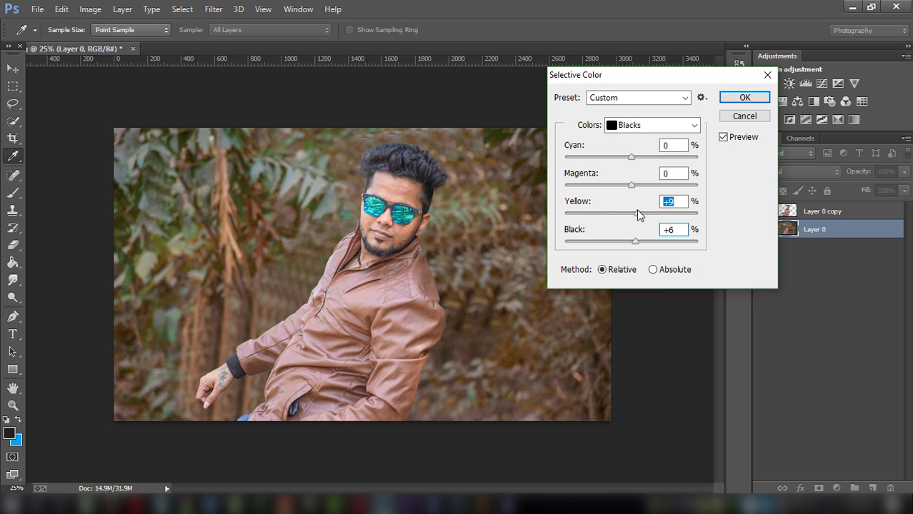
pyautogui.write('0')
pyautogui.press('Tab')
pyautogui.write('0')
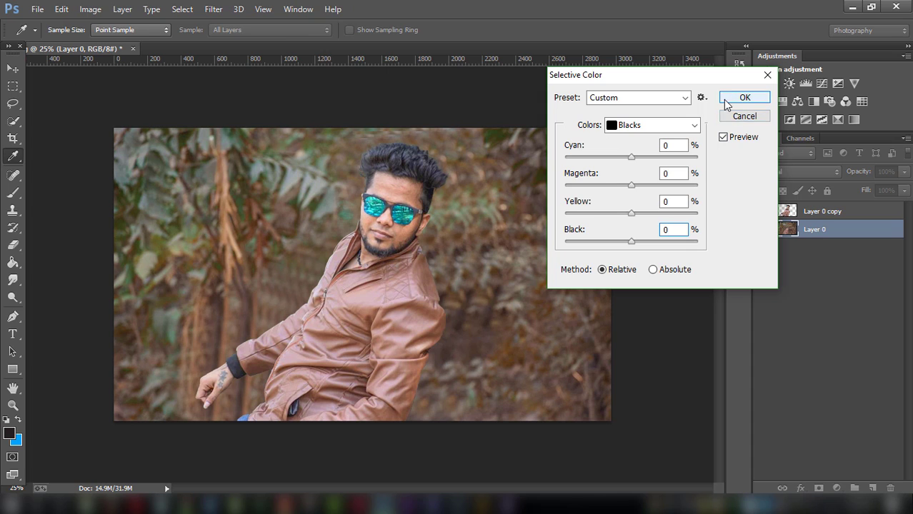
pyautogui.click(729, 98)
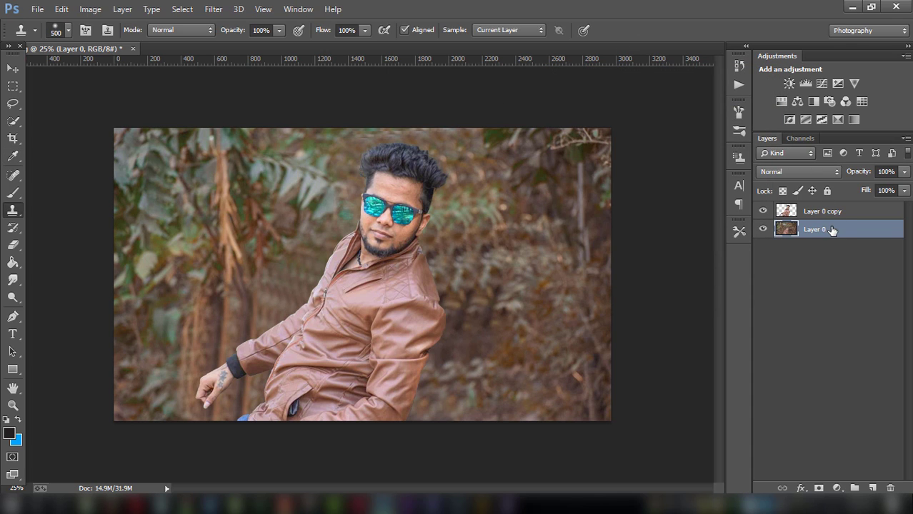
# - Start a Tilt-Shift blur and push its focus band below the photo's bottom edge
pyautogui.click(214, 10)
pyautogui.moveTo(220, 170)
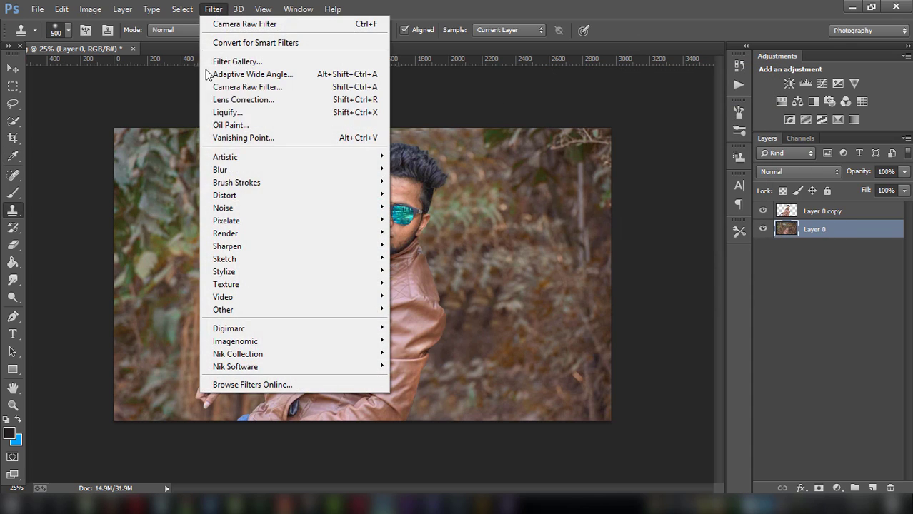
pyautogui.click(417, 194)
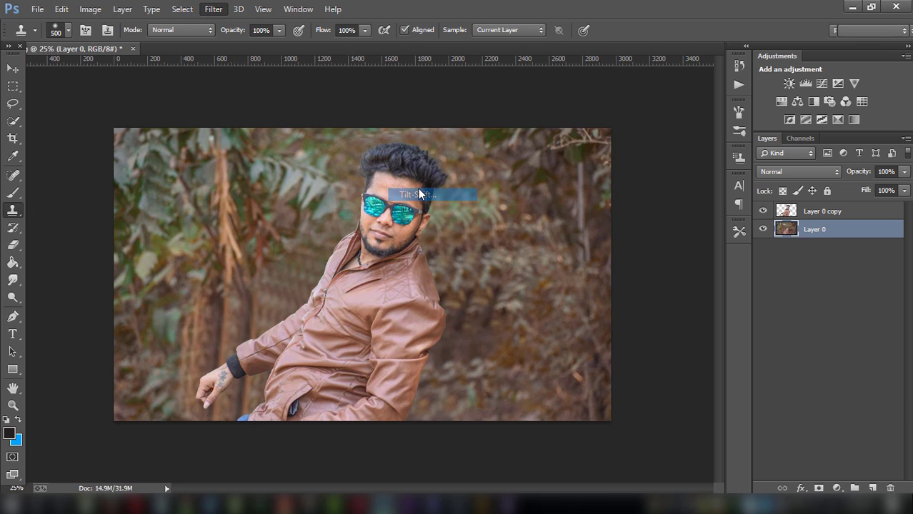
pyautogui.moveTo(484, 365); pyautogui.dragTo(524, 444)
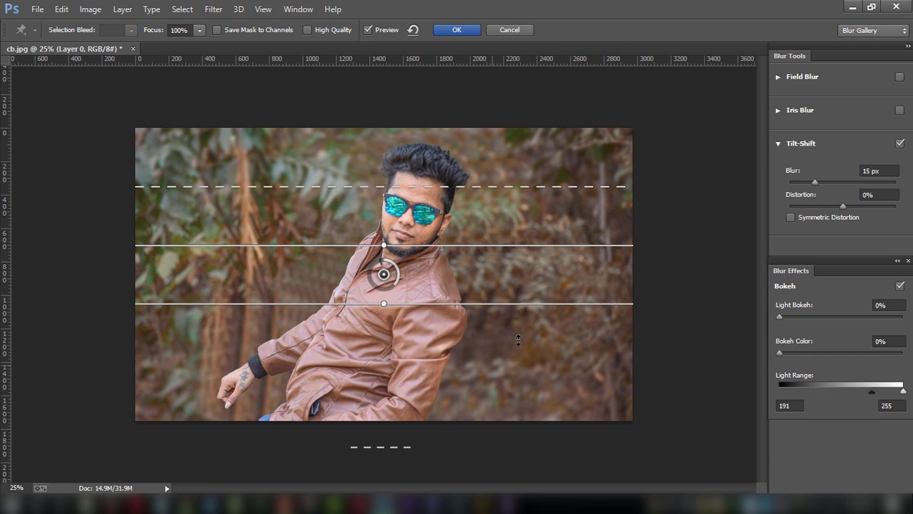
pyautogui.moveTo(384, 274); pyautogui.dragTo(379, 429)
pyautogui.moveTo(535, 348); pyautogui.dragTo(546, 427)
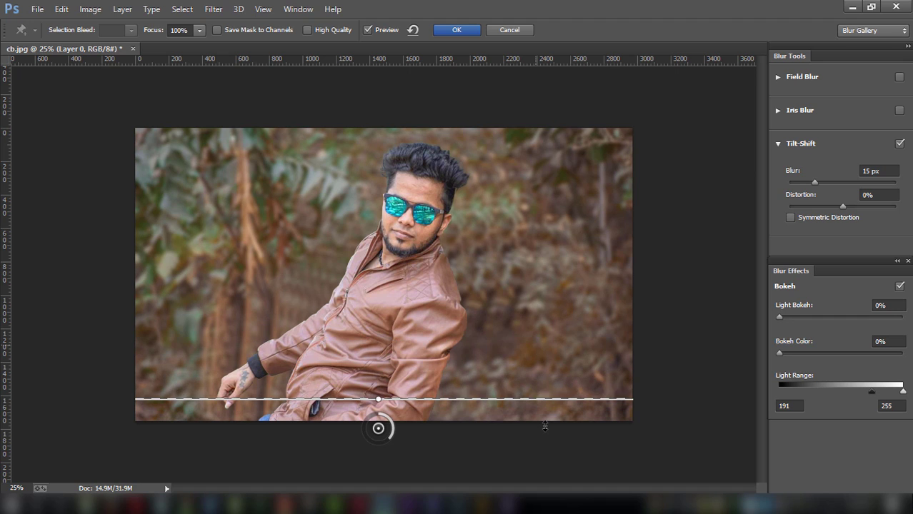
pyautogui.moveTo(379, 428); pyautogui.dragTo(389, 493)
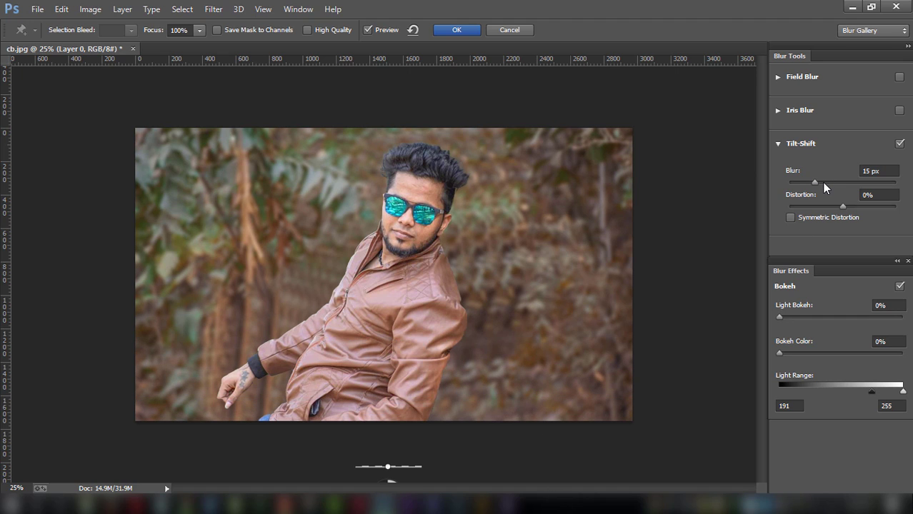
# - Set the blur to 50 px with 55% Light Bokeh and commit it
pyautogui.click(824, 183)
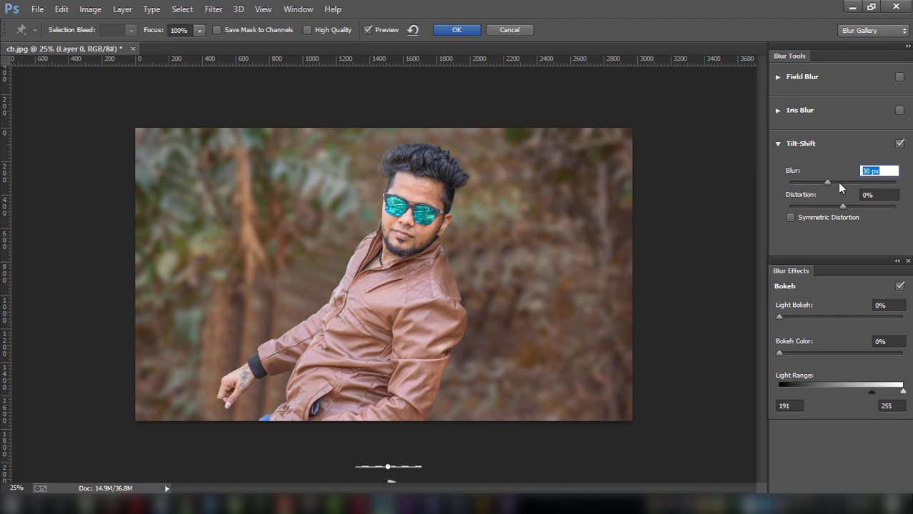
pyautogui.write('50')
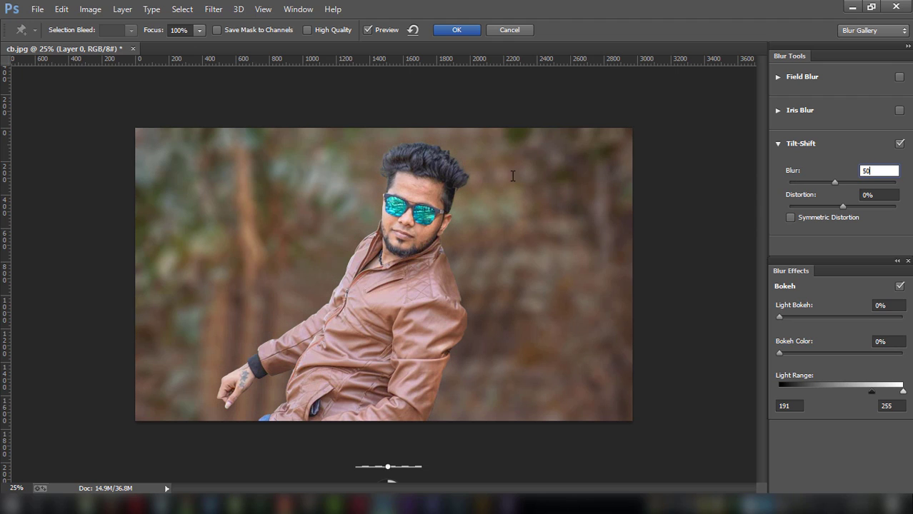
pyautogui.moveTo(799, 318); pyautogui.dragTo(848, 318)
pyautogui.moveTo(904, 393); pyautogui.dragTo(854, 392)
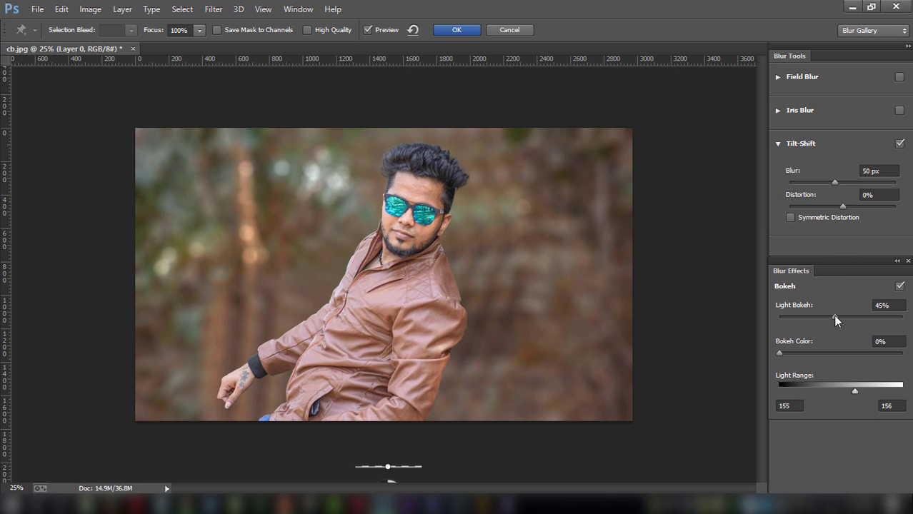
pyautogui.moveTo(849, 317); pyautogui.dragTo(847, 315)
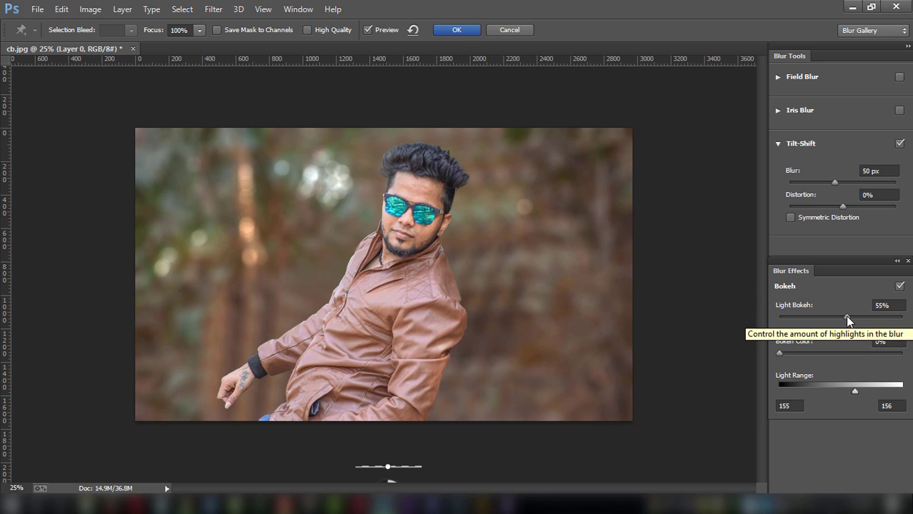
pyautogui.click(456, 31)
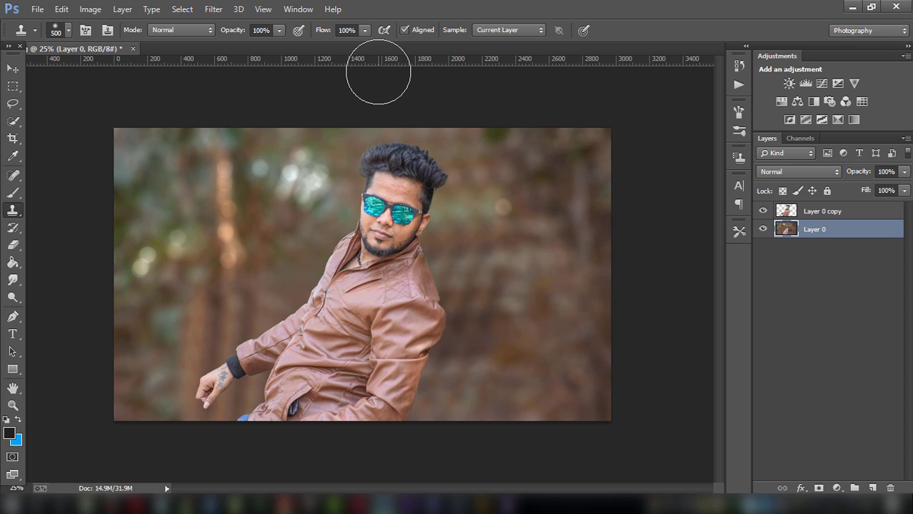
# - Select Layer 0 copy and zoom the canvas back out to 25%
pyautogui.click(13, 175)
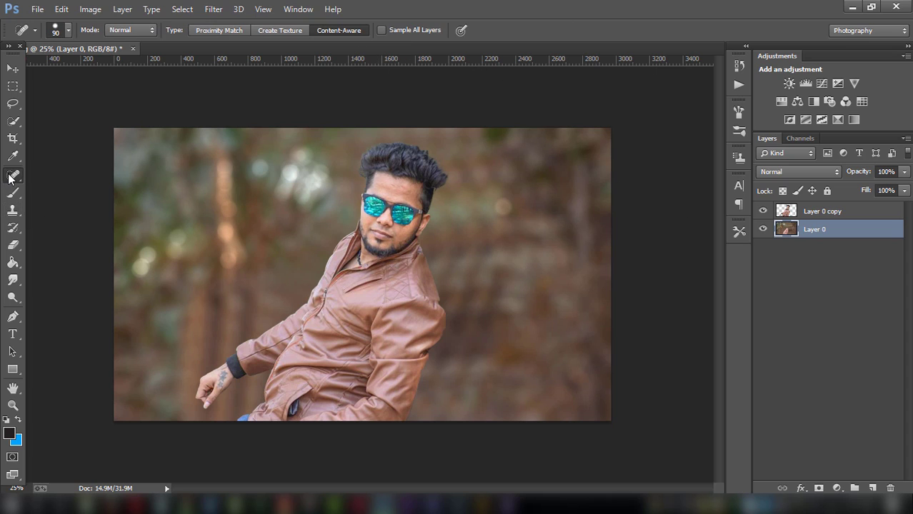
pyautogui.click(13, 209)
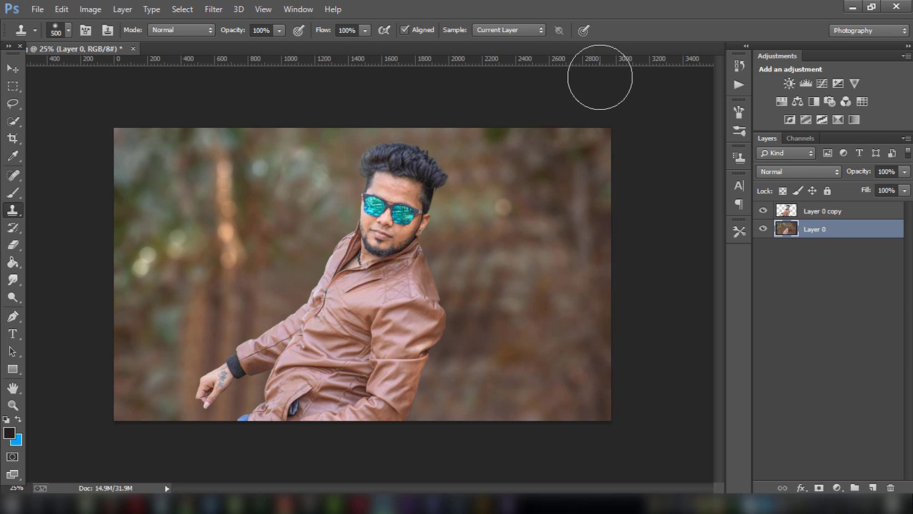
pyautogui.click(823, 211)
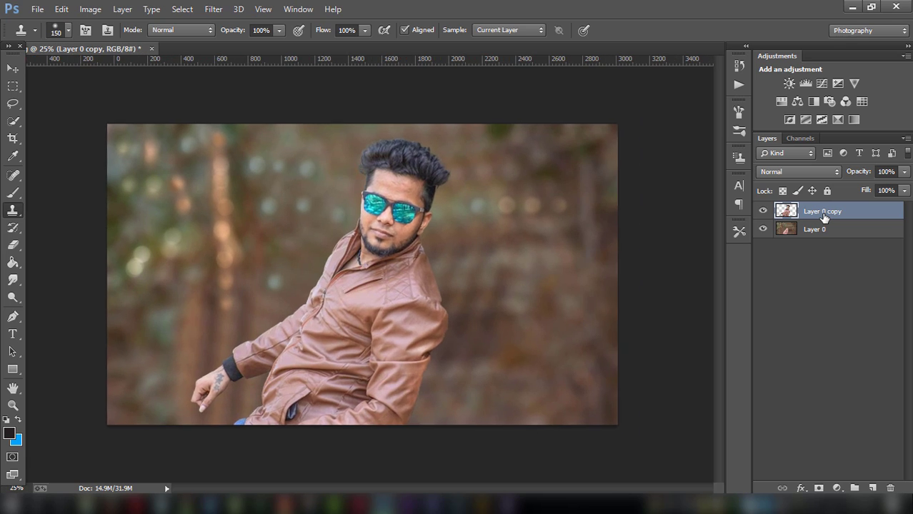
pyautogui.hotkey('ctrl', '-')
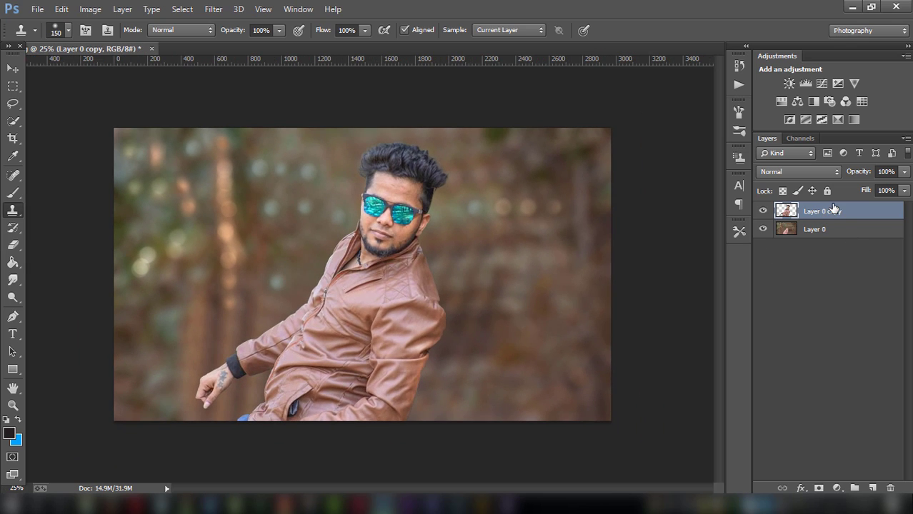
# - Apply a Camera Raw Filter with Whites +11 and Oranges luminance +9
pyautogui.click(214, 8)
pyautogui.click(241, 86)
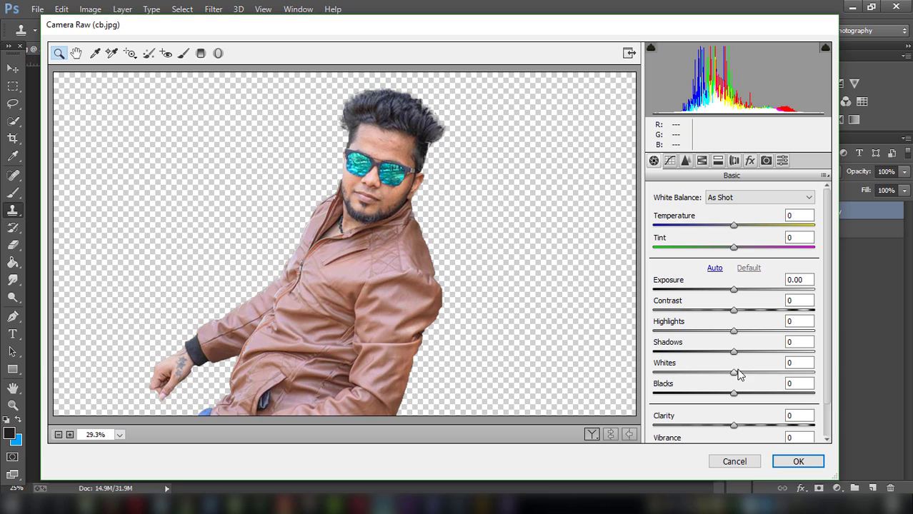
pyautogui.moveTo(734, 372); pyautogui.dragTo(742, 373)
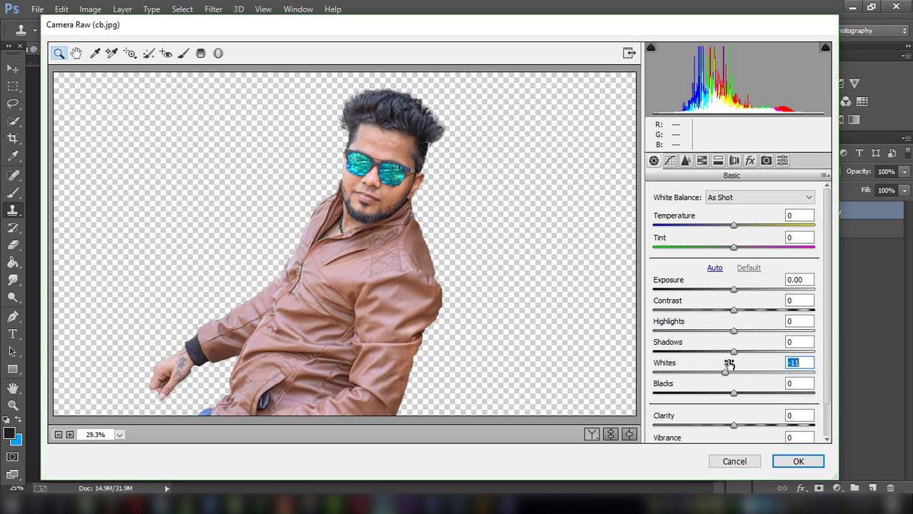
pyautogui.click(702, 161)
pyautogui.click(734, 213)
pyautogui.moveTo(738, 278)
pyautogui.mouseDown()
pyautogui.moveTo(756, 278)
pyautogui.moveTo(746, 277)
pyautogui.mouseUp()
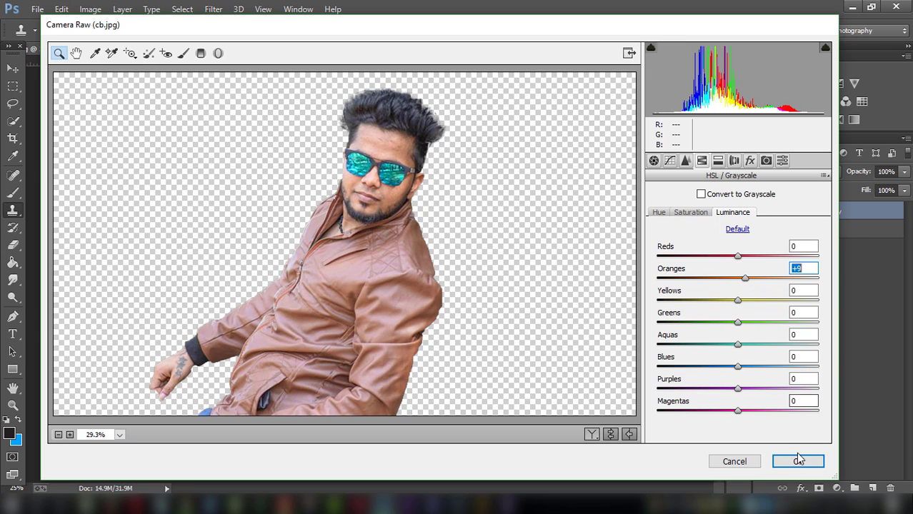
pyautogui.click(799, 461)
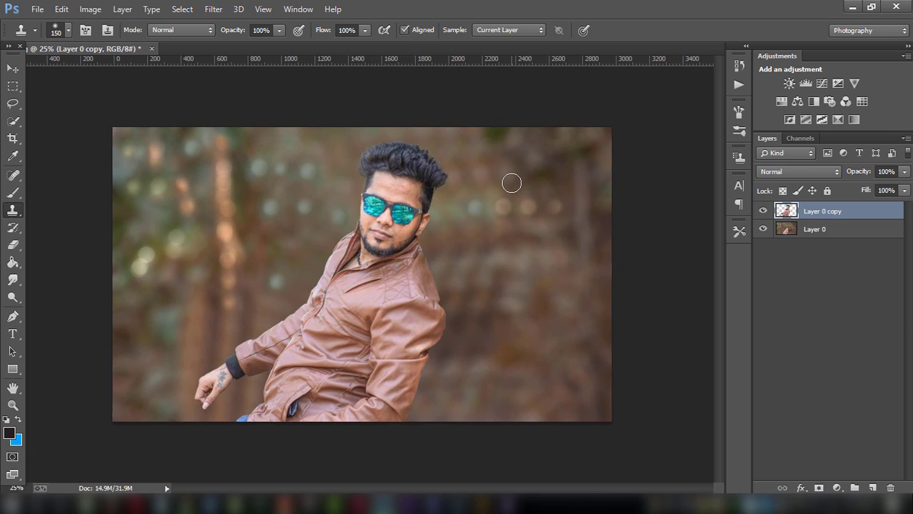
# - Spot-heal two forehead blemishes and two cheek spots with a 45 px brush
pyautogui.hotkey('ctrl', '+')
pyautogui.hotkey('ctrl', '+')
pyautogui.press('j')
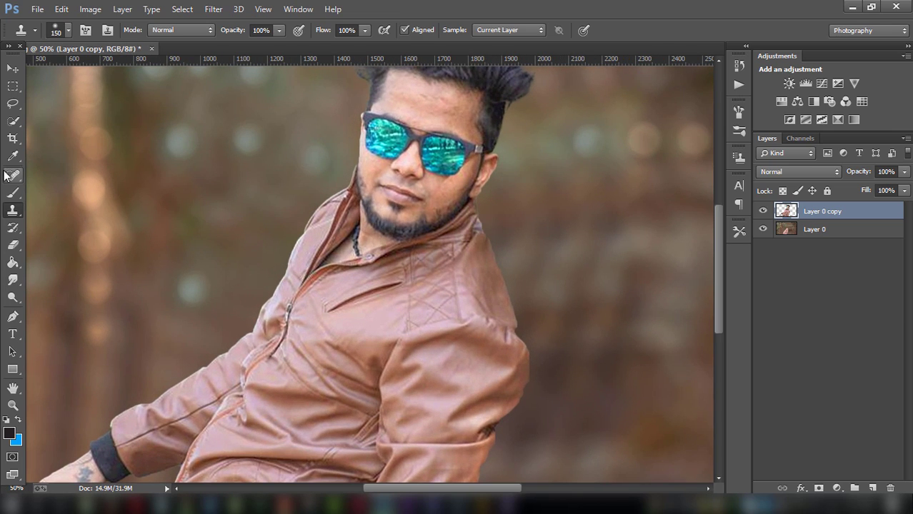
pyautogui.scroll(3, 312, 194)
pyautogui.press('[')
pyautogui.press('[')
pyautogui.press('[')
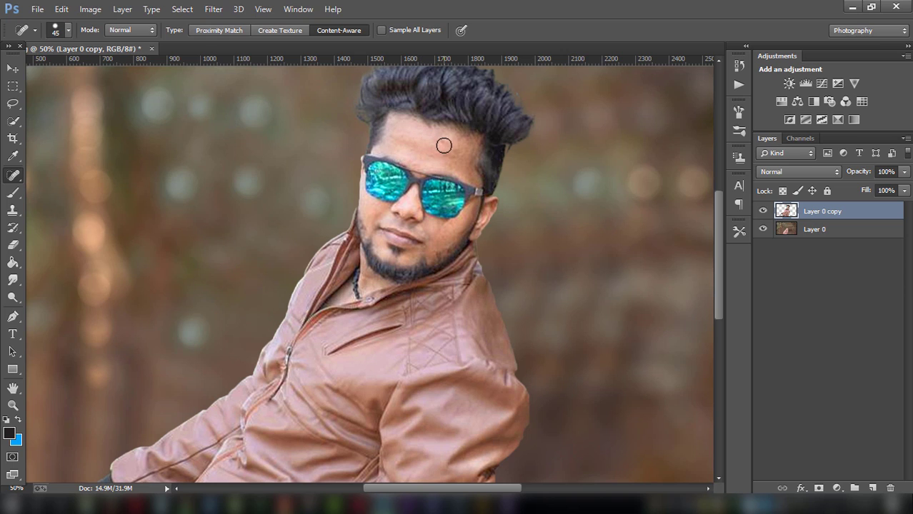
pyautogui.click(443, 152)
pyautogui.click(399, 140)
pyautogui.click(441, 238)
pyautogui.click(443, 228)
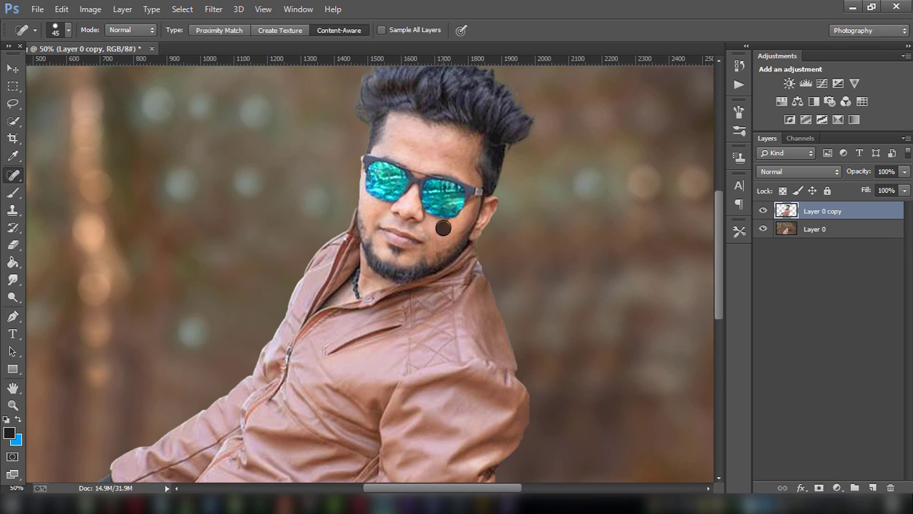
# - Step back the last two healing dabs and zoom out to the whole photo
pyautogui.click(62, 8)
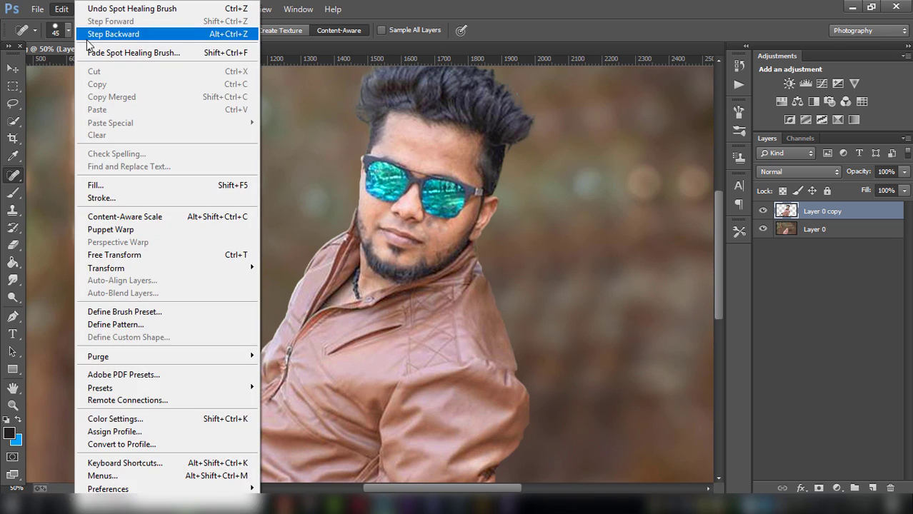
pyautogui.click(85, 33)
pyautogui.click(61, 9)
pyautogui.click(85, 34)
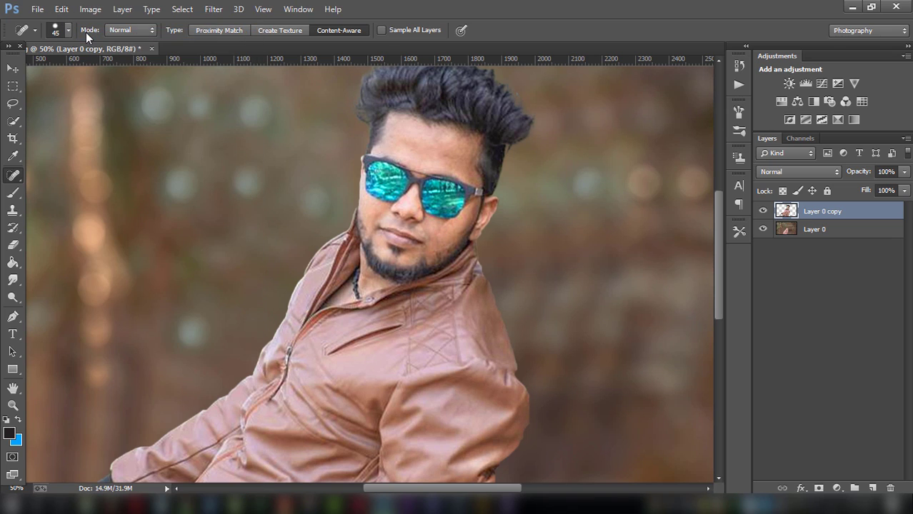
pyautogui.hotkey('ctrl', '-')
pyautogui.hotkey('ctrl', '-')
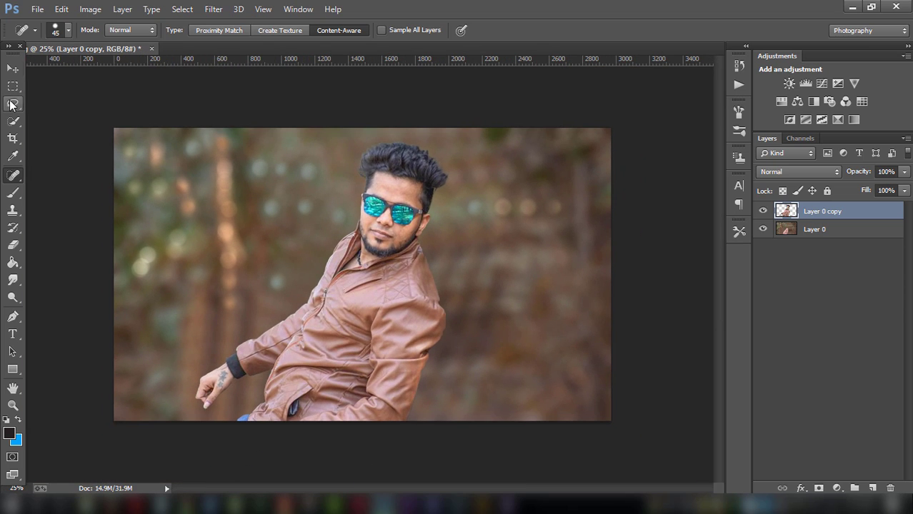
pyautogui.click(12, 103)
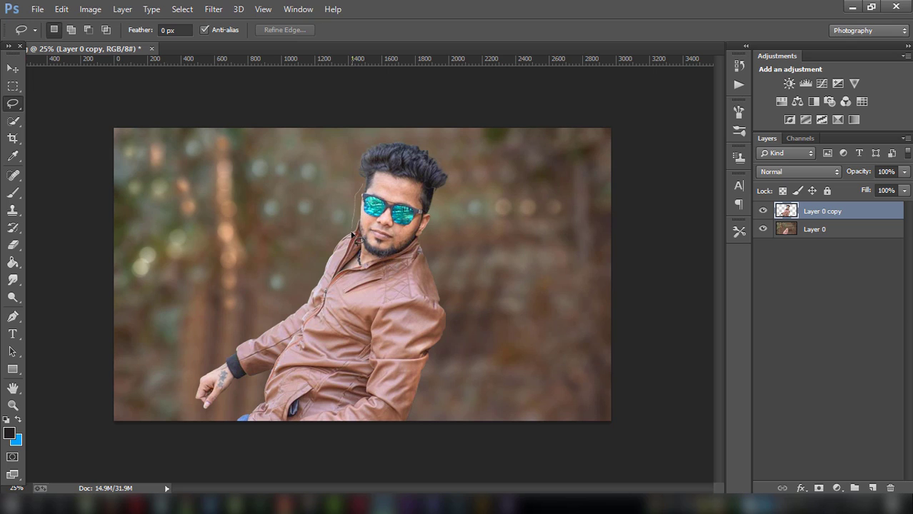
# - Lasso the man's head and copy it onto a new layer
pyautogui.moveTo(353, 234); pyautogui.dragTo(431, 239)
pyautogui.moveTo(431, 239); pyautogui.dragTo(359, 189)
pyautogui.rightClick(380, 196)
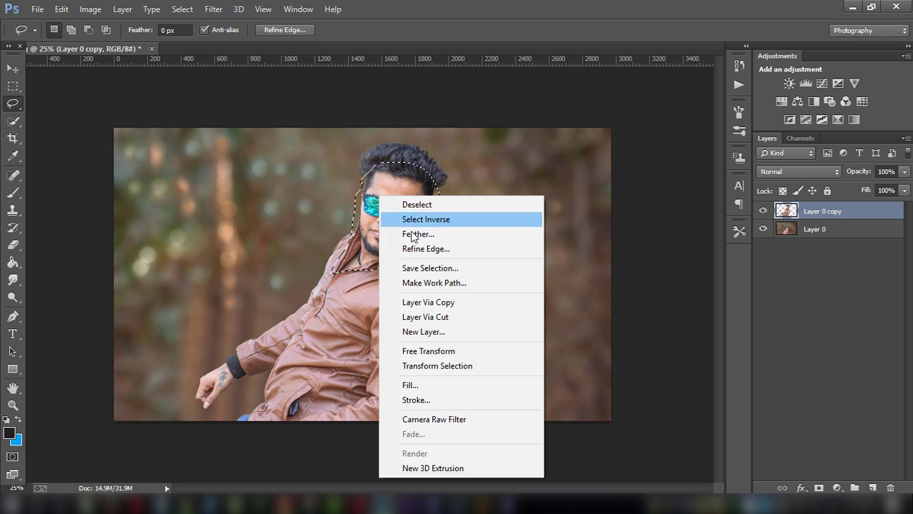
pyautogui.click(446, 302)
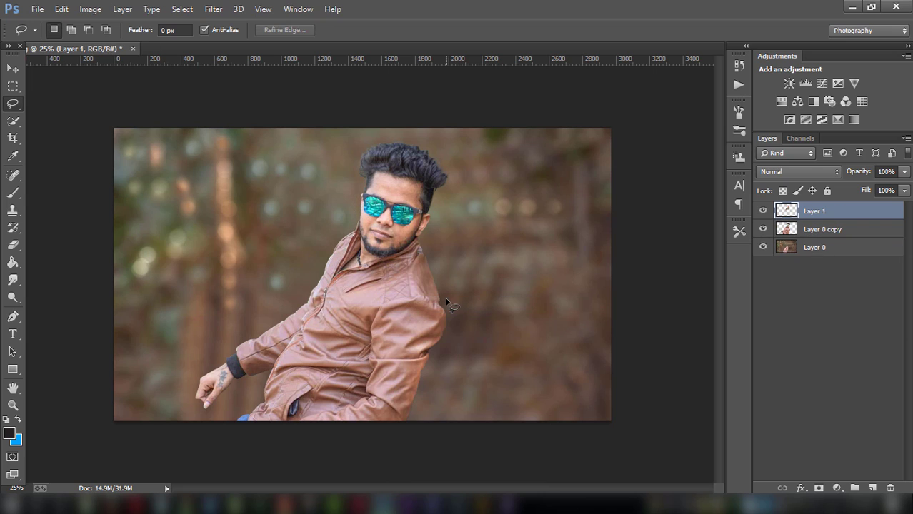
# - Copy the hand from Layer 0 copy to a new layer and merge it into Layer 1
pyautogui.click(803, 235)
pyautogui.moveTo(217, 366); pyautogui.dragTo(193, 407)
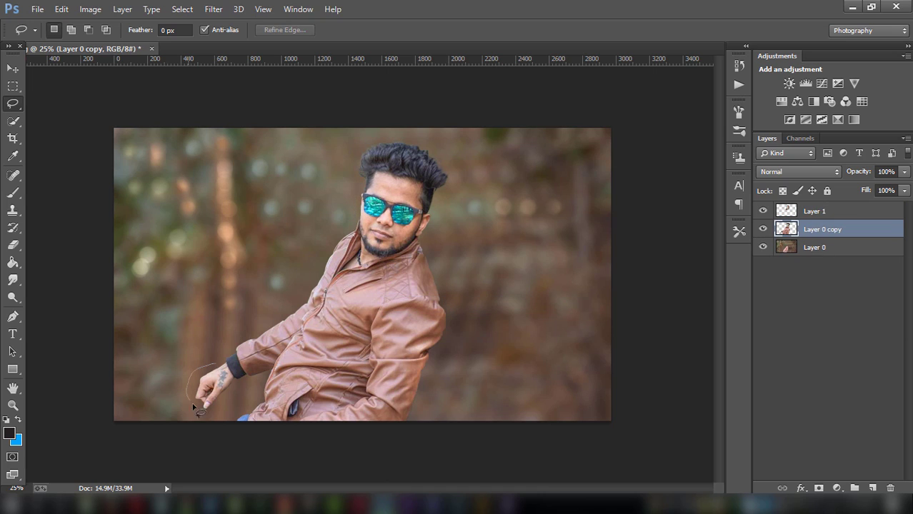
pyautogui.moveTo(243, 368); pyautogui.dragTo(222, 378)
pyautogui.rightClick(222, 378)
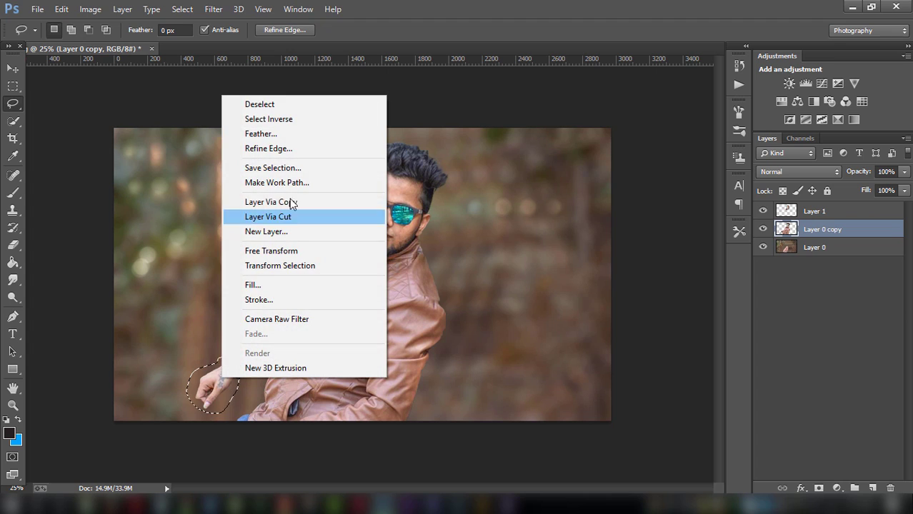
pyautogui.click(290, 202)
pyautogui.keyDown('shift'); pyautogui.click(806, 213); pyautogui.keyUp('shift')
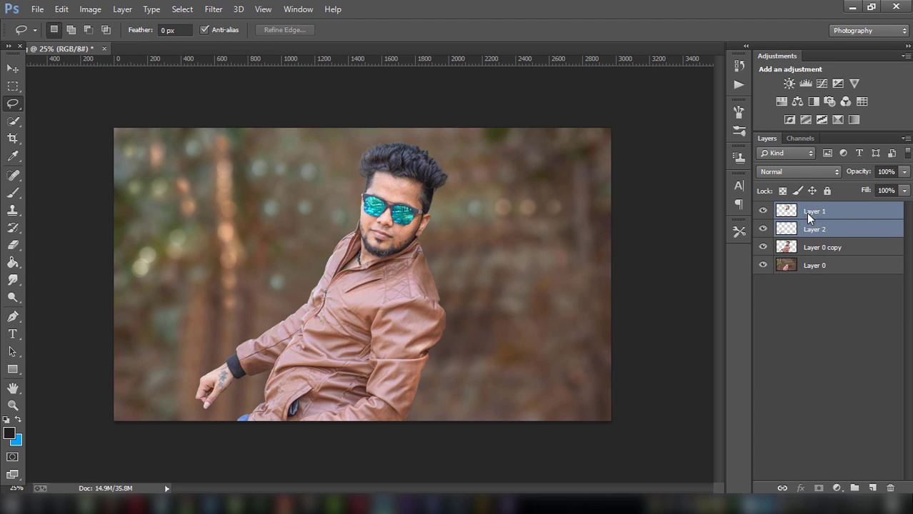
pyautogui.rightClick(806, 212)
pyautogui.click(594, 386)
pyautogui.click(213, 9)
pyautogui.moveTo(235, 367)
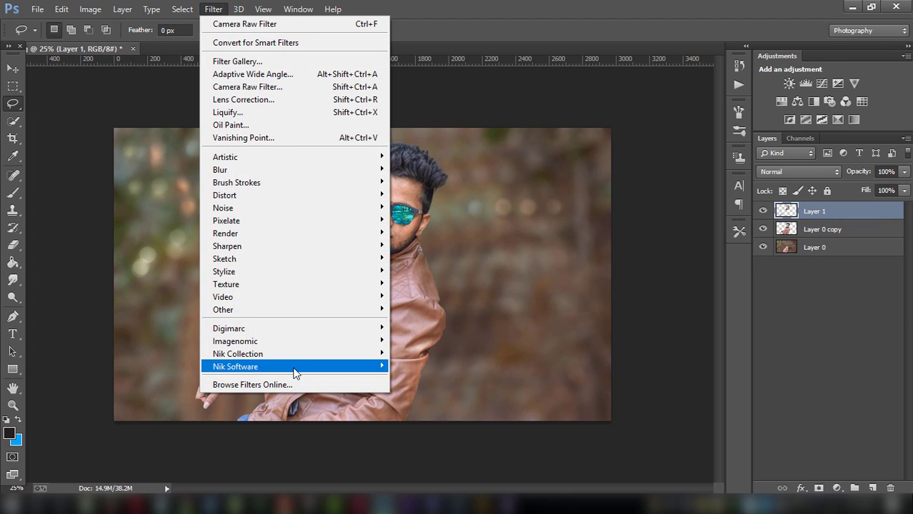
# - Apply Color Efex Pro 3.0 Tonal Contrast with Midtone Contrast +41
pyautogui.click(405, 365)
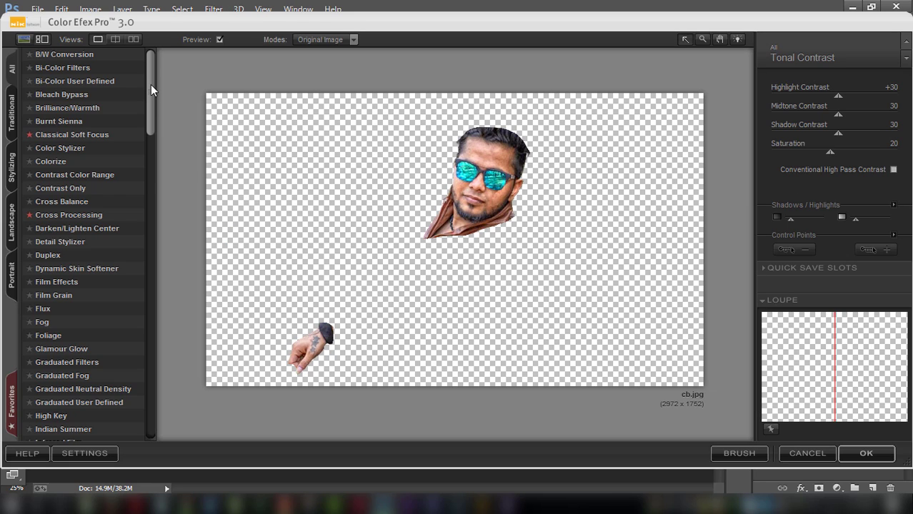
pyautogui.moveTo(151, 85); pyautogui.dragTo(169, 413)
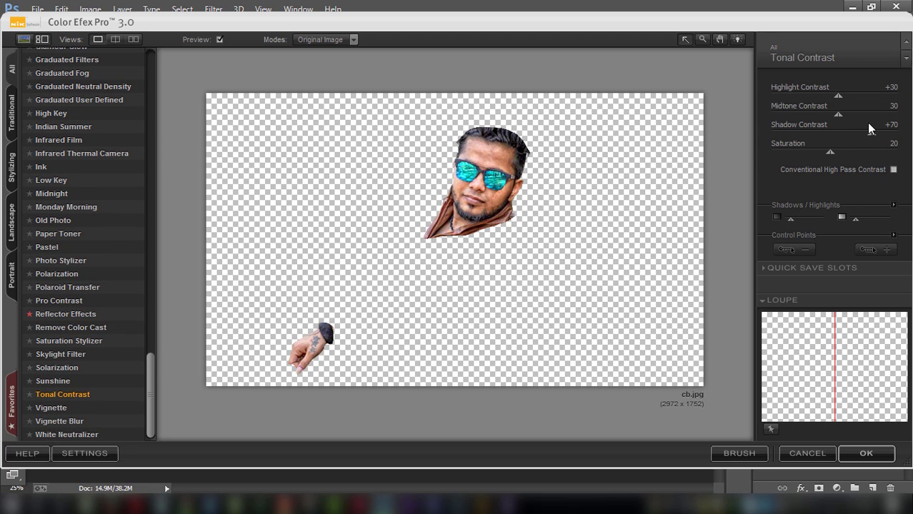
pyautogui.moveTo(869, 132)
pyautogui.mouseDown()
pyautogui.moveTo(855, 115)
pyautogui.moveTo(826, 113)
pyautogui.moveTo(827, 97)
pyautogui.mouseUp()
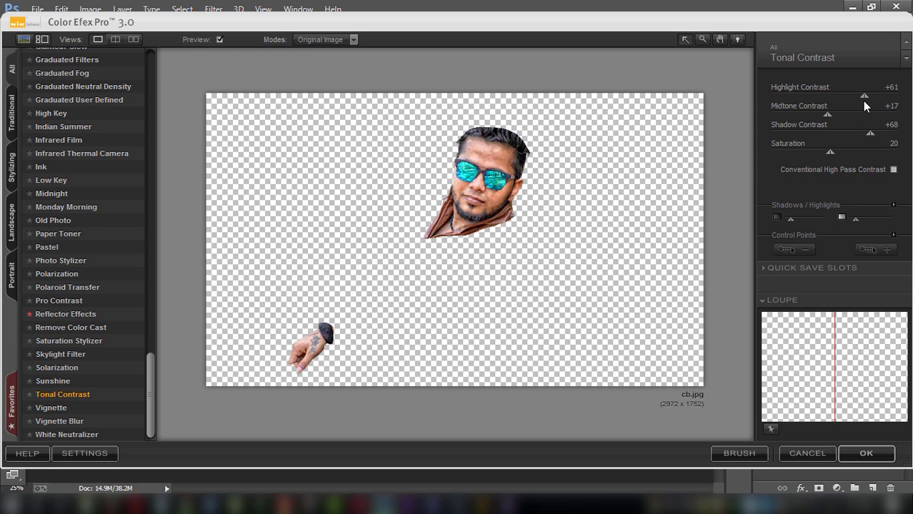
pyautogui.click(868, 453)
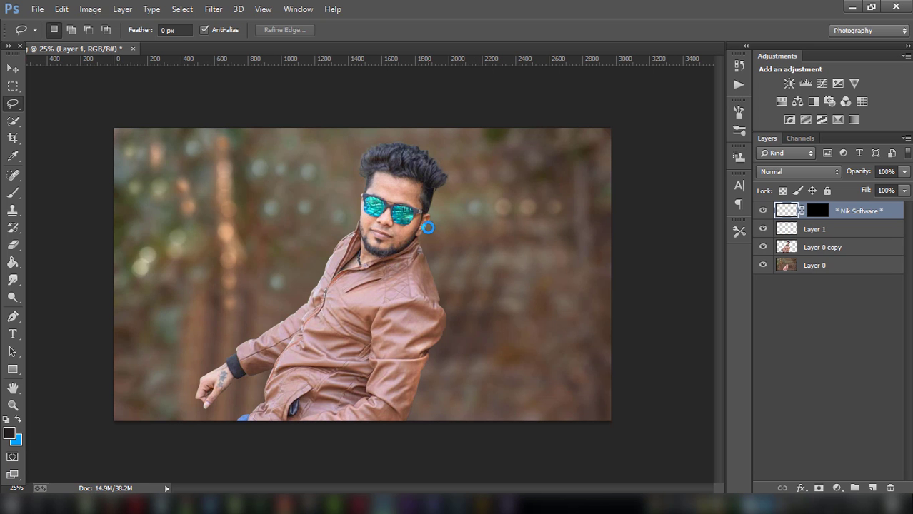
# - Zoom in on the face and set the Smudge Tool to a 104 px brush at 51% strength
pyautogui.hotkey('ctrl', '+')
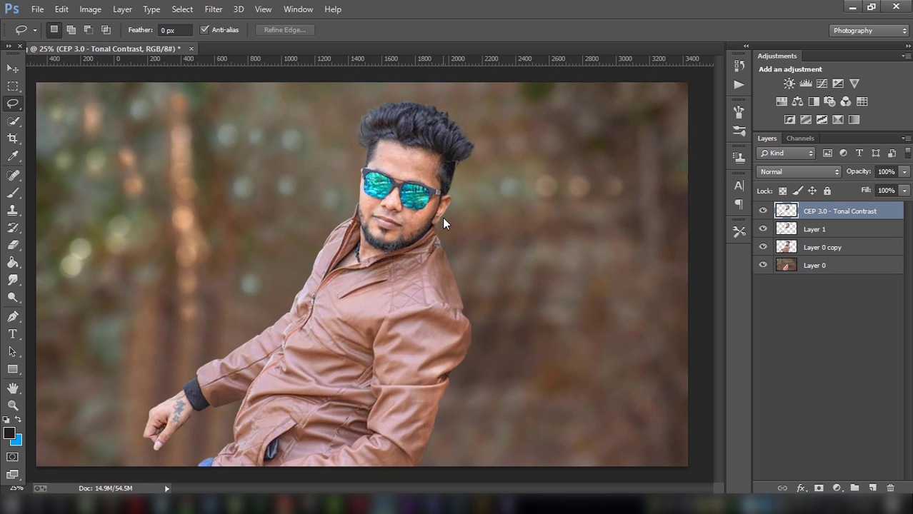
pyautogui.hotkey('ctrl', '+')
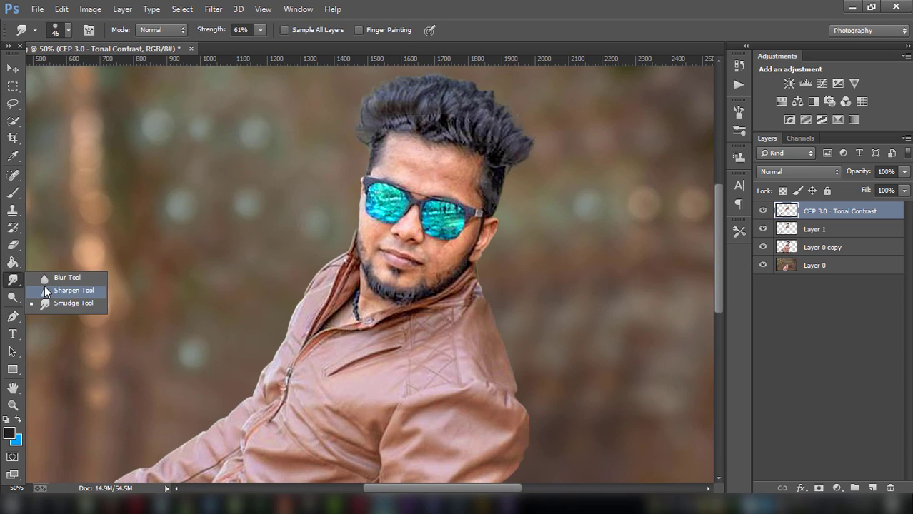
pyautogui.moveTo(20, 286); pyautogui.dragTo(75, 303)
pyautogui.click(69, 30)
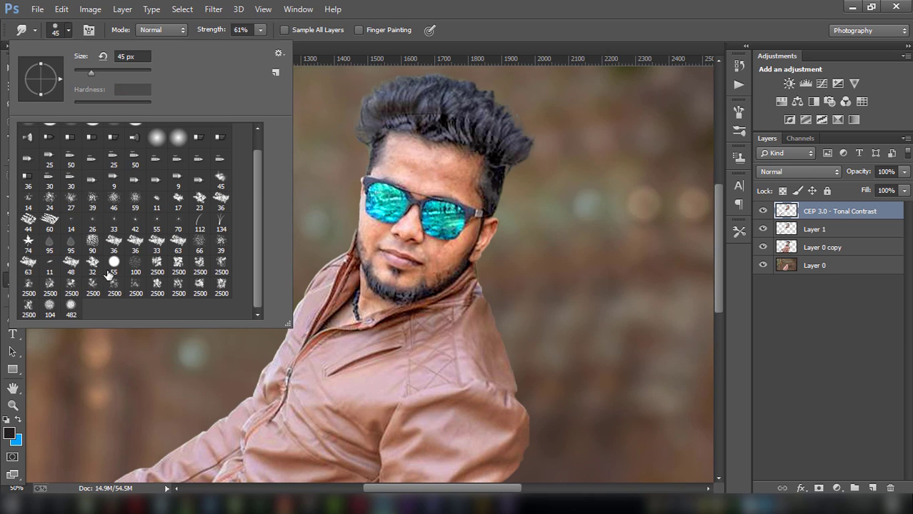
pyautogui.click(50, 306)
pyautogui.click(650, 188)
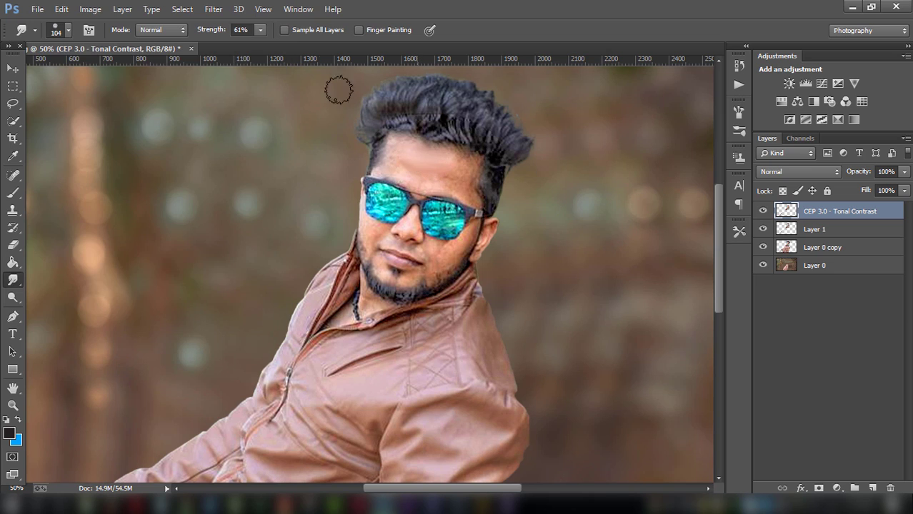
pyautogui.moveTo(264, 31); pyautogui.dragTo(253, 42)
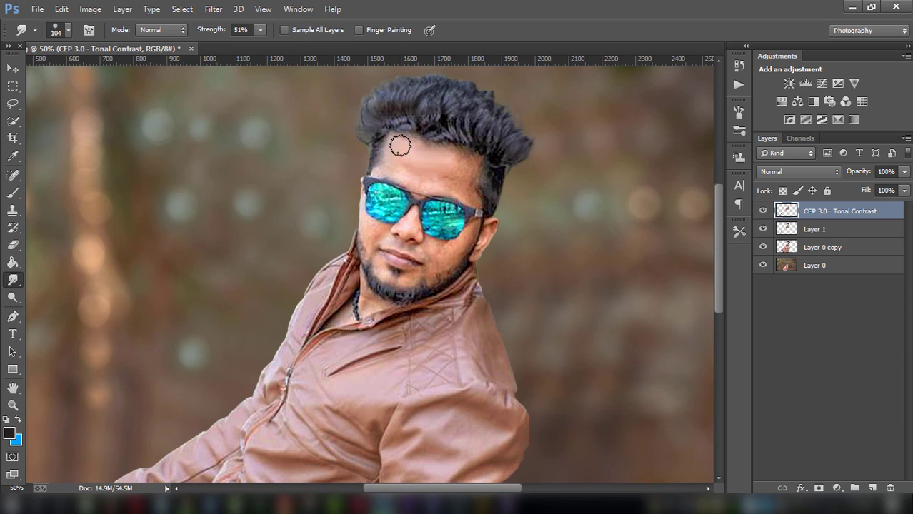
# - Smudge the forehead, face and hand, shrinking the brush to 80, 60, 50 and 30 px
pyautogui.press('[')
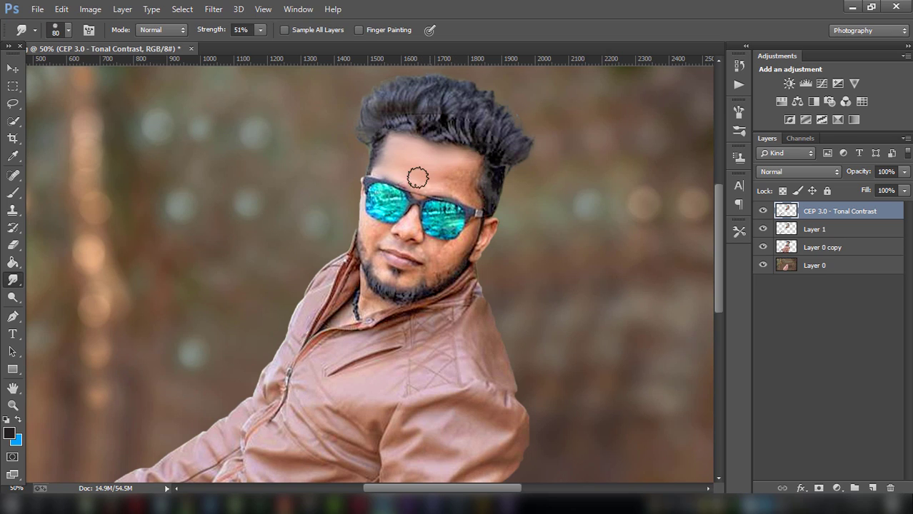
pyautogui.press('[')
pyautogui.press('[')
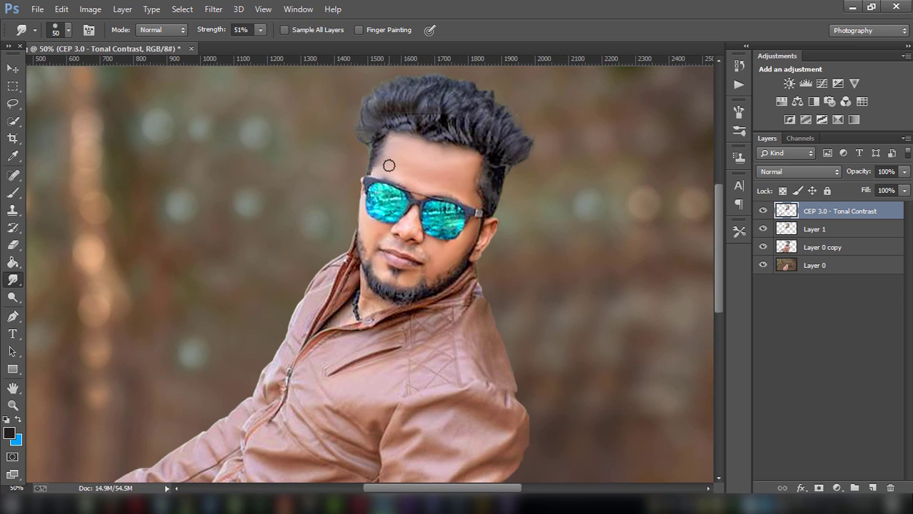
pyautogui.press('[')
pyautogui.press('[')
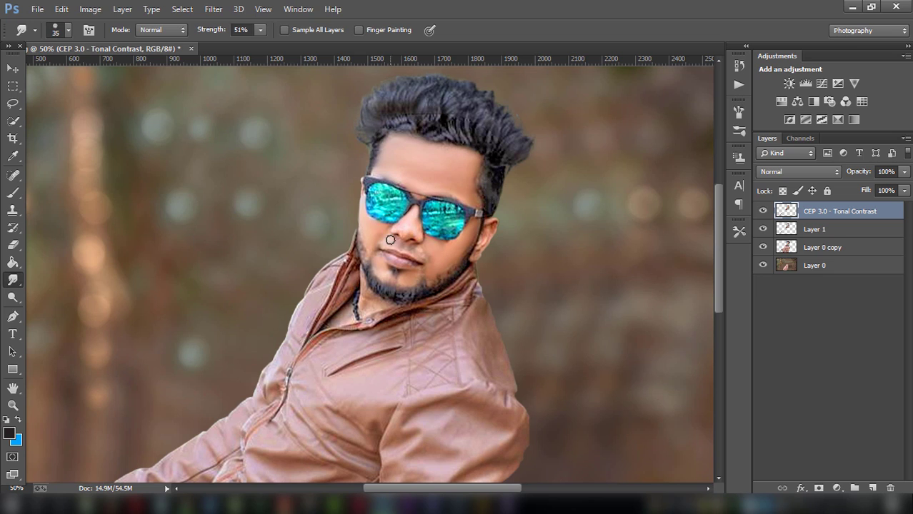
pyautogui.press('[')
pyautogui.hotkey('ctrl', '+')
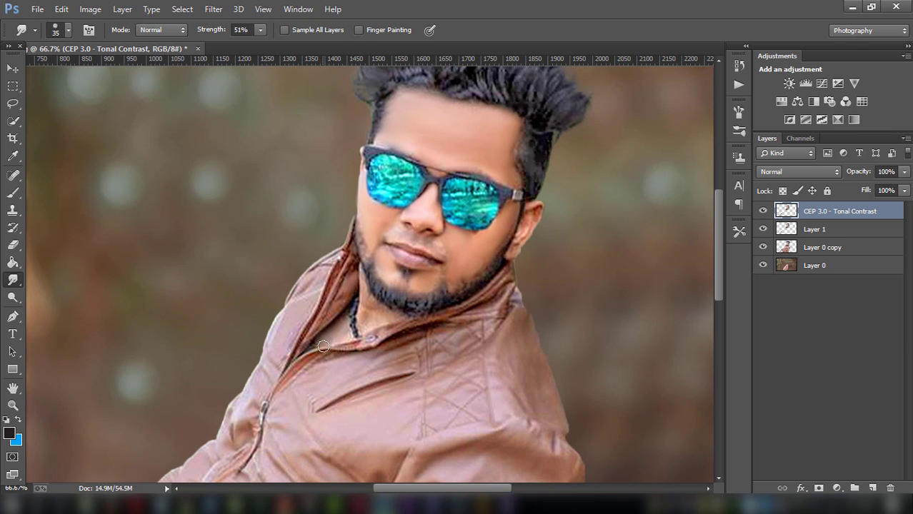
pyautogui.scroll(-5, 322, 343)
pyautogui.hscroll(-5, 214, 322)
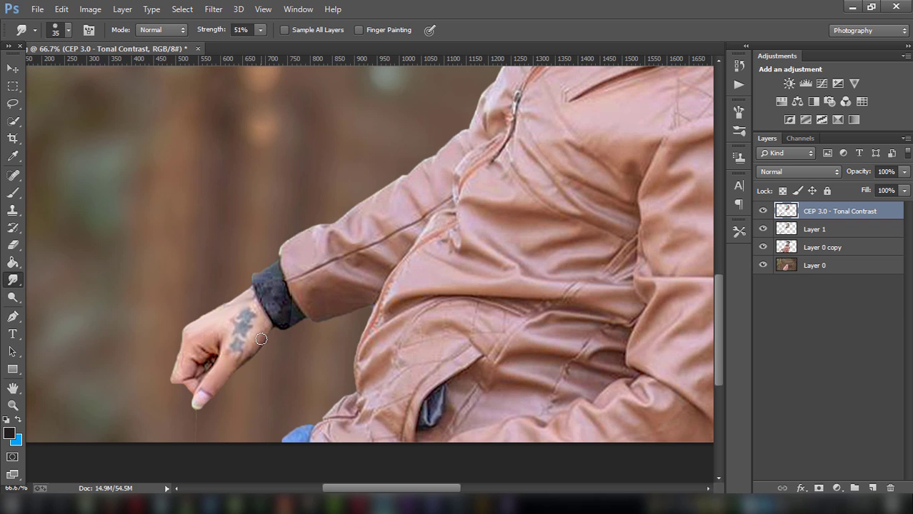
pyautogui.hotkey('ctrl', '-')
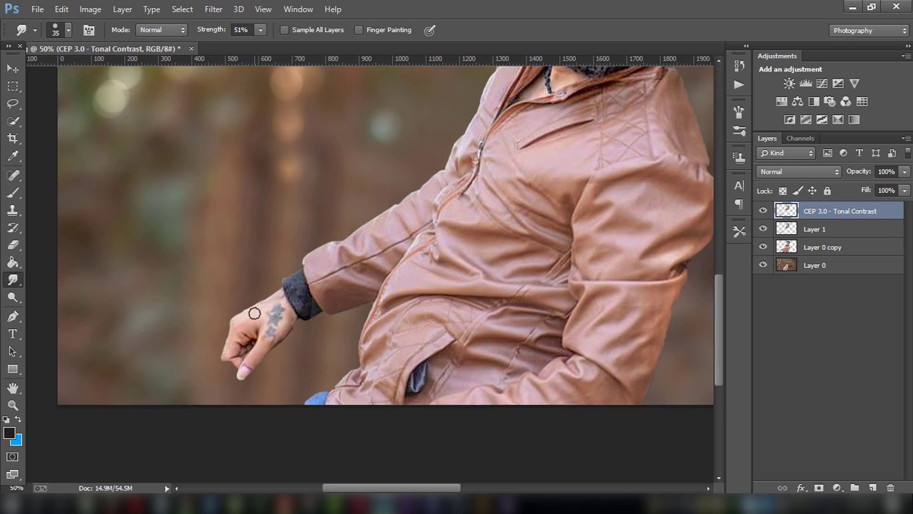
pyautogui.hotkey('ctrl', '-')
pyautogui.hotkey('ctrl', '-')
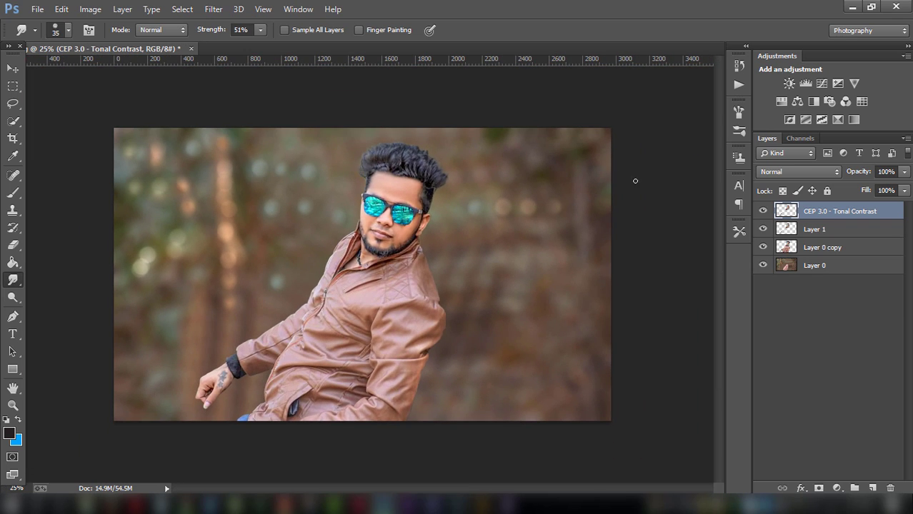
# - Apply Curves with a midpoint raised from input 127 to output 131
pyautogui.click(90, 8)
pyautogui.moveTo(110, 43)
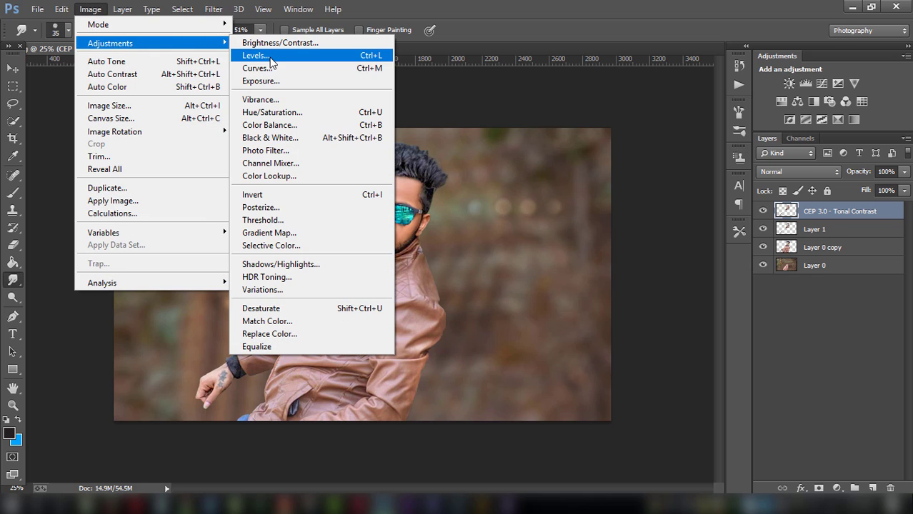
pyautogui.click(256, 67)
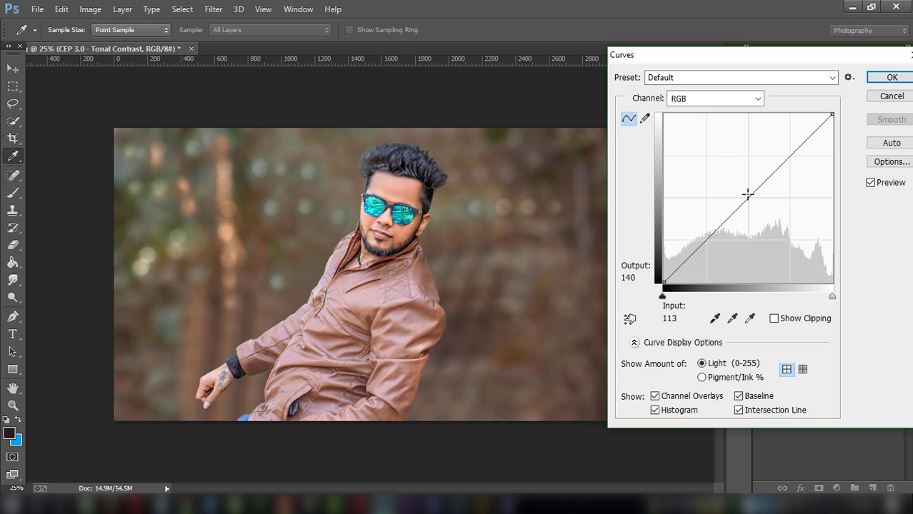
pyautogui.click(750, 195)
pyautogui.moveTo(750, 195); pyautogui.dragTo(748, 195)
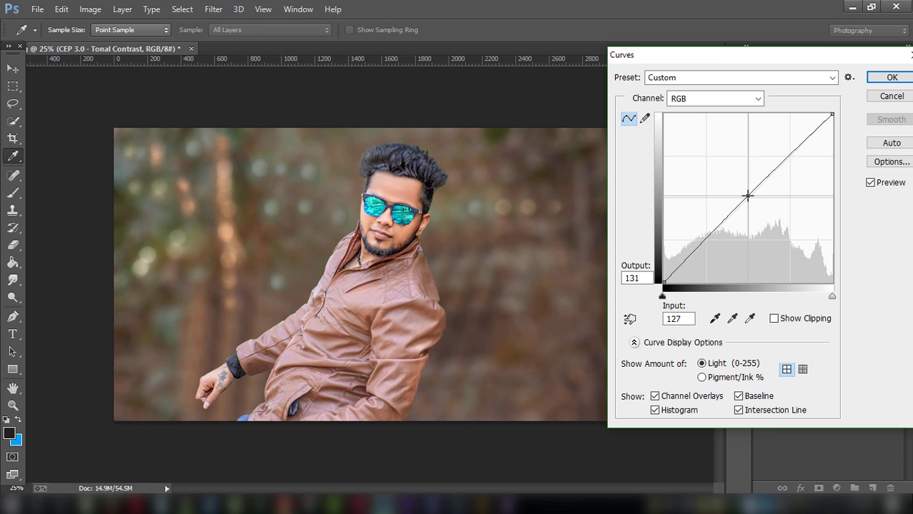
pyautogui.click(892, 77)
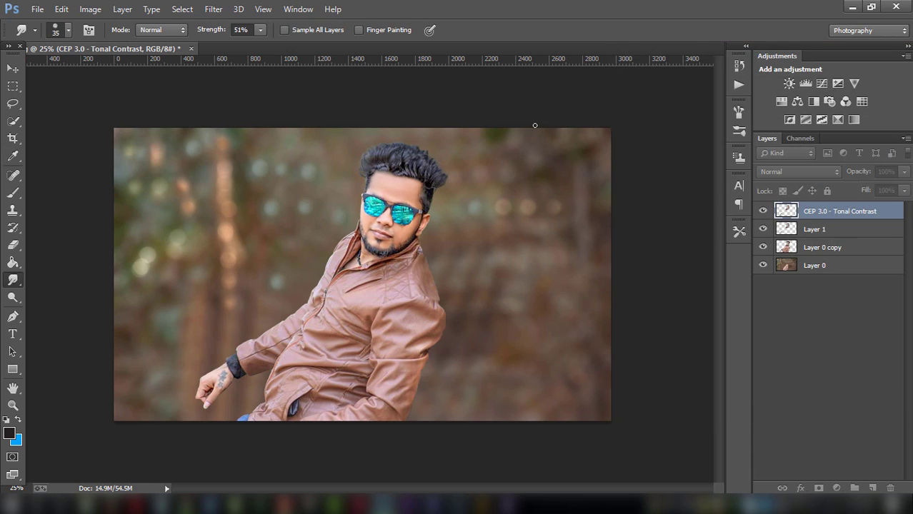
pyautogui.press('e')
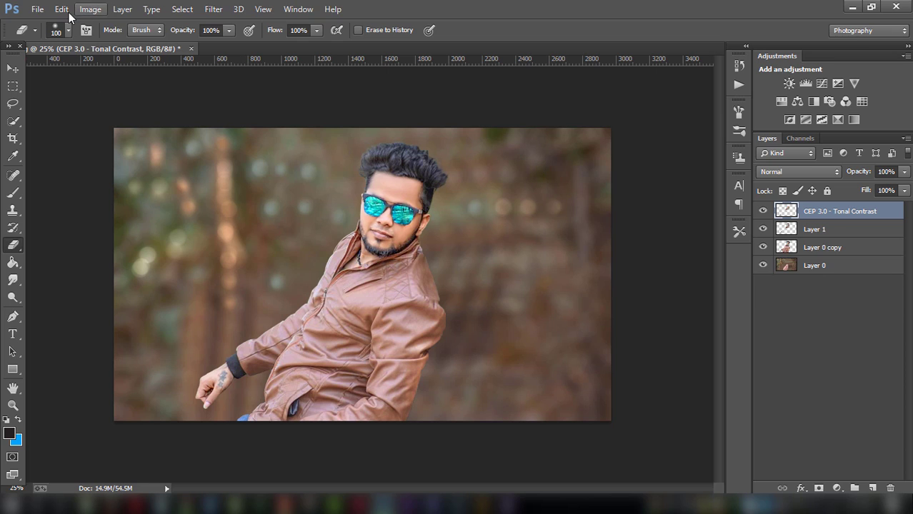
# - Apply Brightness/Contrast with contrast -3 and brightness left at 0
pyautogui.click(90, 10)
pyautogui.moveTo(125, 49)
pyautogui.click(332, 43)
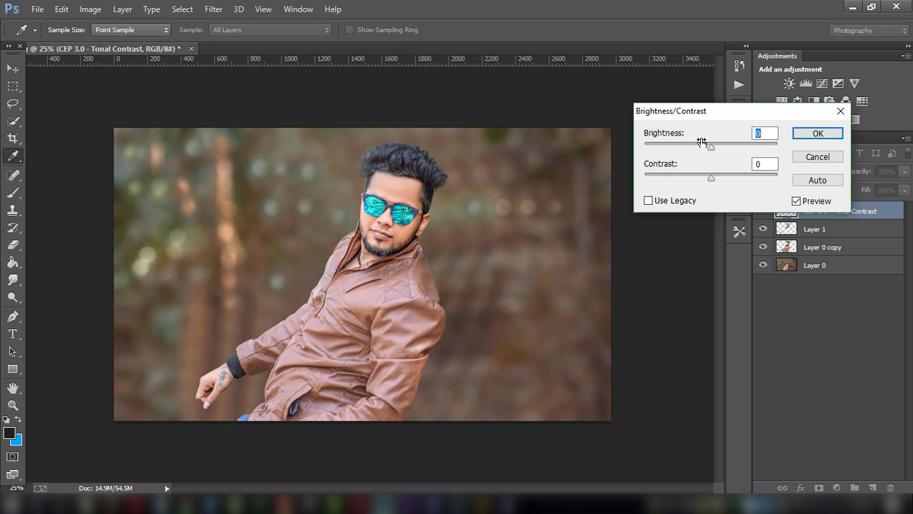
pyautogui.moveTo(710, 145); pyautogui.dragTo(707, 144)
pyautogui.moveTo(711, 178)
pyautogui.mouseDown()
pyautogui.moveTo(738, 180)
pyautogui.moveTo(687, 183)
pyautogui.moveTo(700, 182)
pyautogui.mouseUp()
pyautogui.click(818, 134)
pyautogui.press('e')
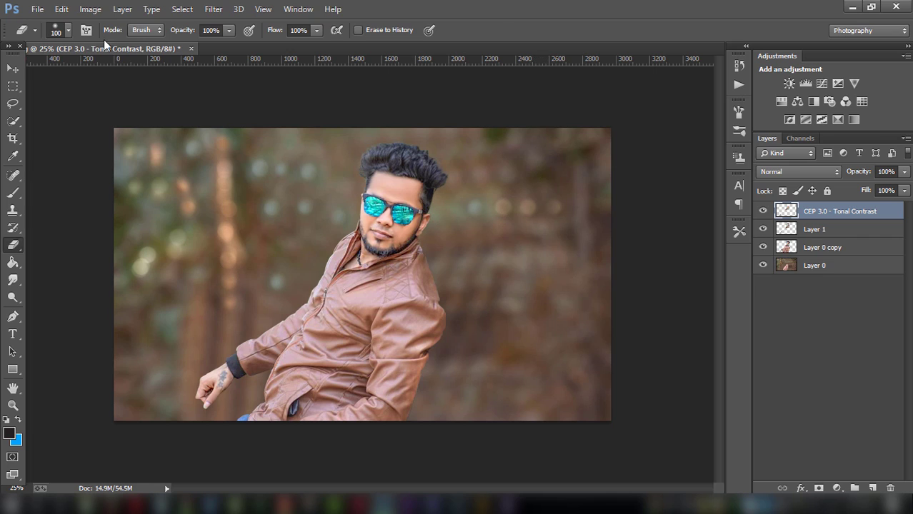
# - In the Camera Raw Filter, set Shadows to -12 and Sharpening Amount to 51
pyautogui.click(213, 9)
pyautogui.click(238, 87)
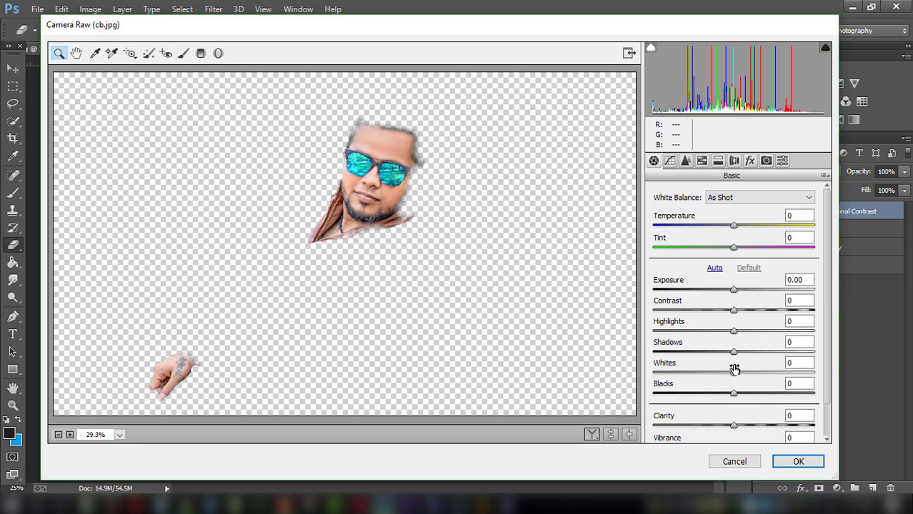
pyautogui.moveTo(738, 356)
pyautogui.mouseDown()
pyautogui.moveTo(725, 351)
pyautogui.moveTo(747, 328)
pyautogui.mouseUp()
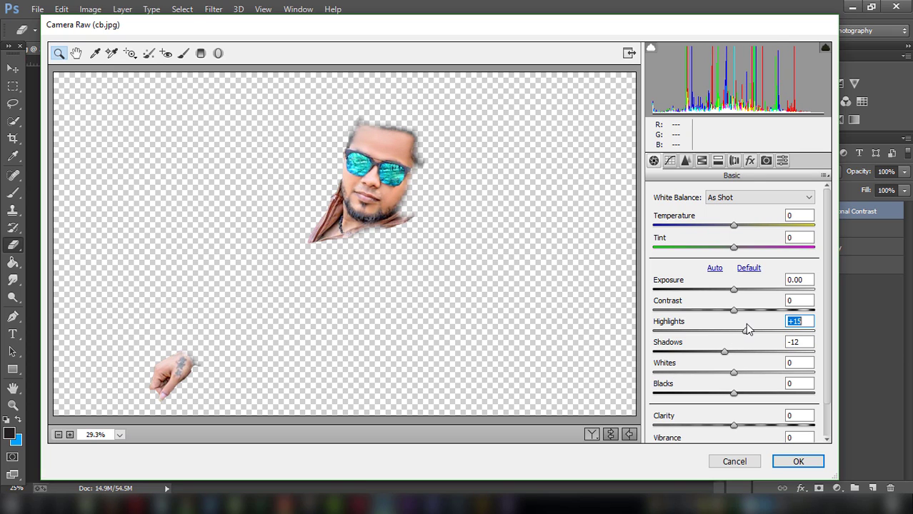
pyautogui.click(703, 161)
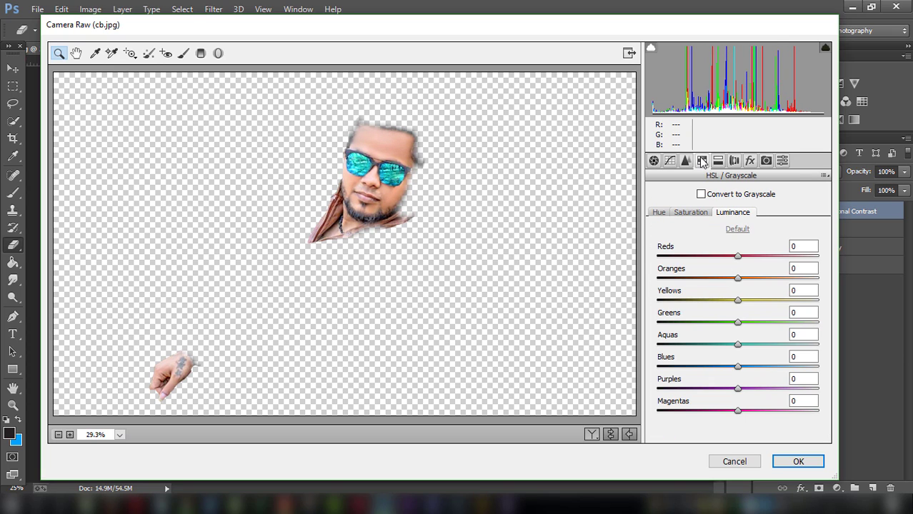
pyautogui.click(699, 216)
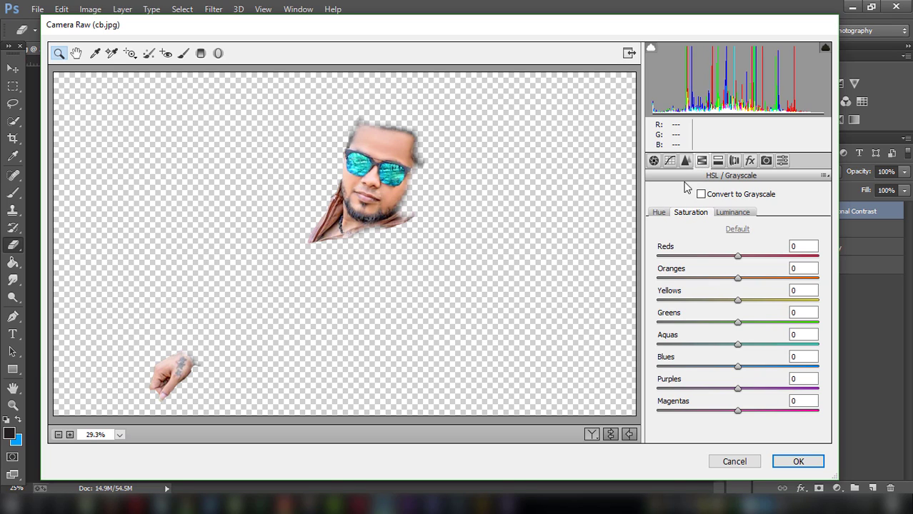
pyautogui.click(685, 161)
pyautogui.moveTo(696, 216); pyautogui.dragTo(706, 216)
# - Raise the HSL Oranges saturation and apply the Camera Raw Filter
pyautogui.click(735, 162)
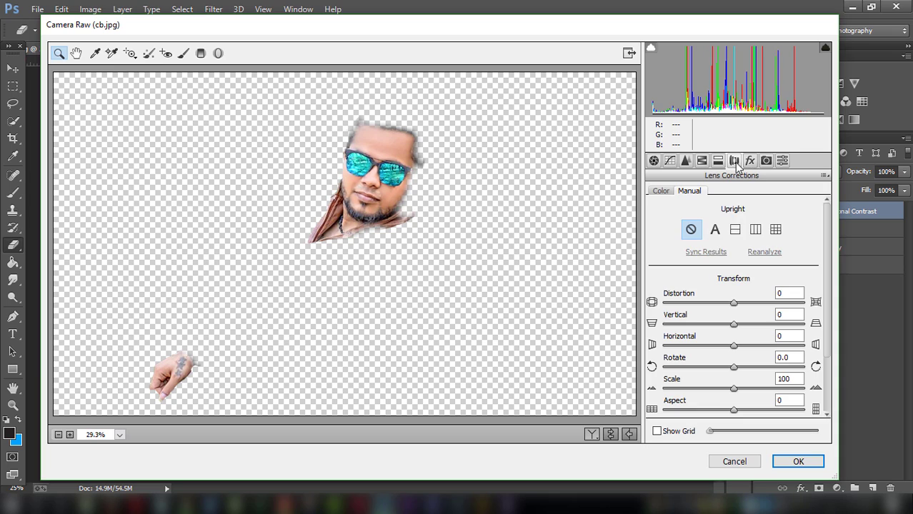
pyautogui.click(718, 161)
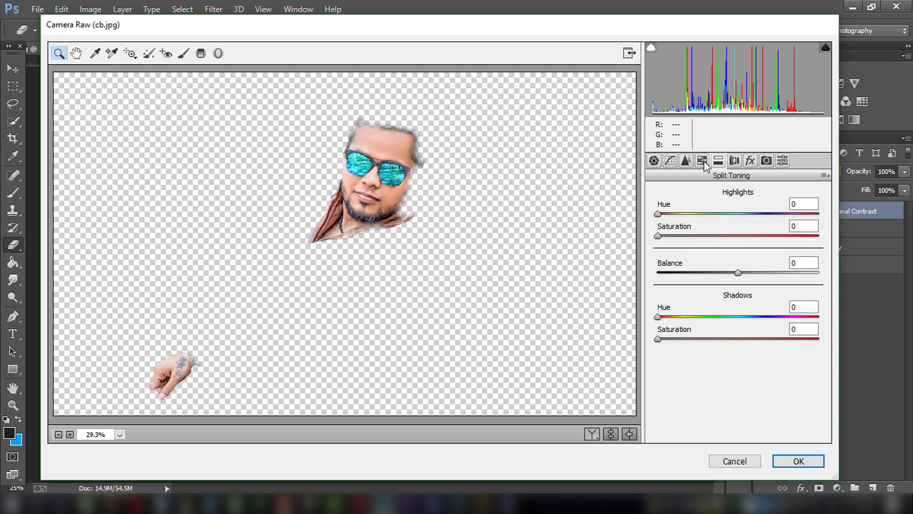
pyautogui.click(703, 162)
pyautogui.moveTo(738, 278); pyautogui.dragTo(759, 278)
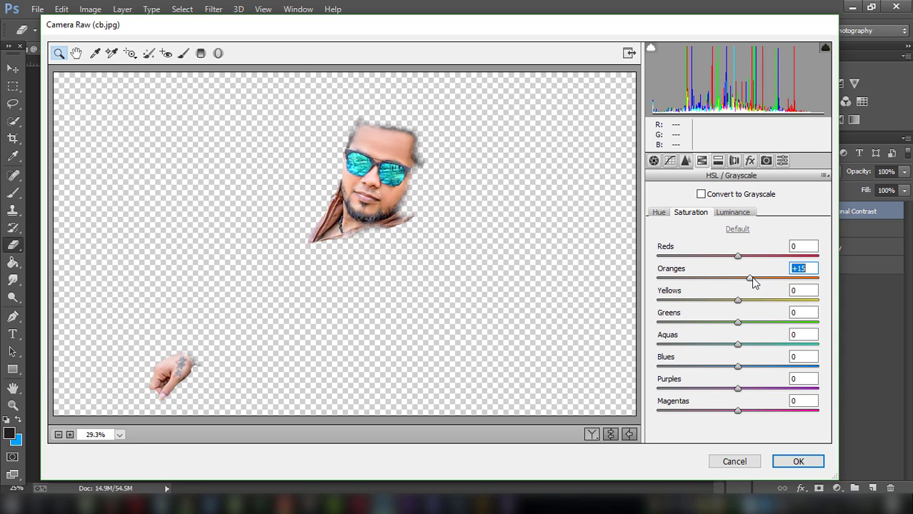
pyautogui.click(798, 462)
# - Erase a small spot on the top layer and toggle its visibility to compare
pyautogui.click(428, 233)
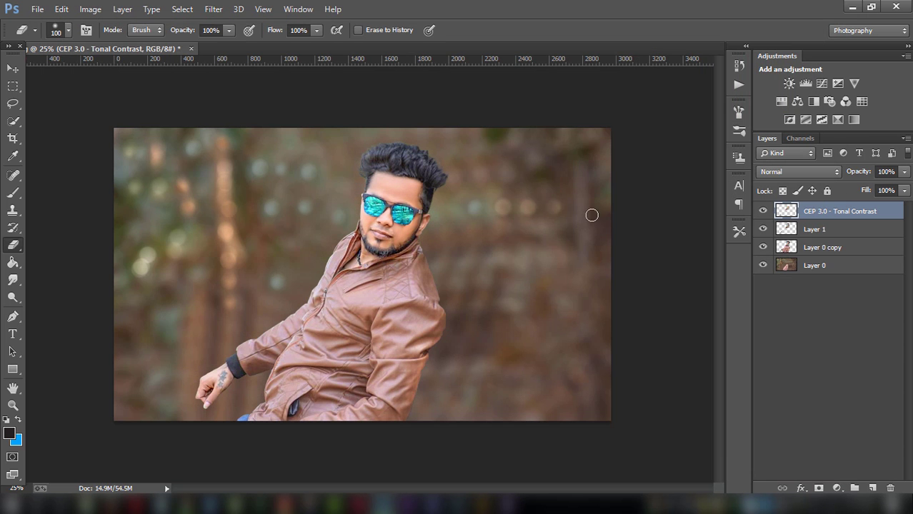
pyautogui.click(762, 211)
pyautogui.click(762, 212)
pyautogui.click(61, 9)
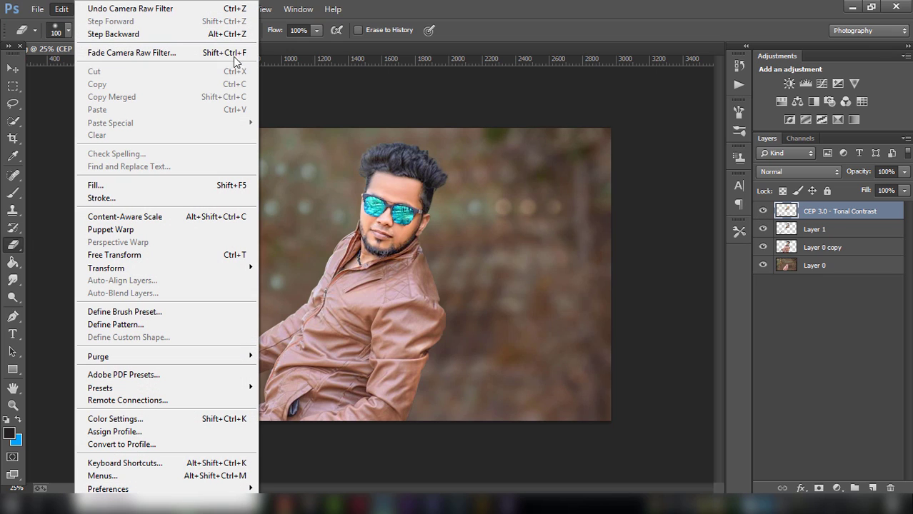
# - Fade the Camera Raw Filter to 64% opacity in Normal mode
pyautogui.click(202, 53)
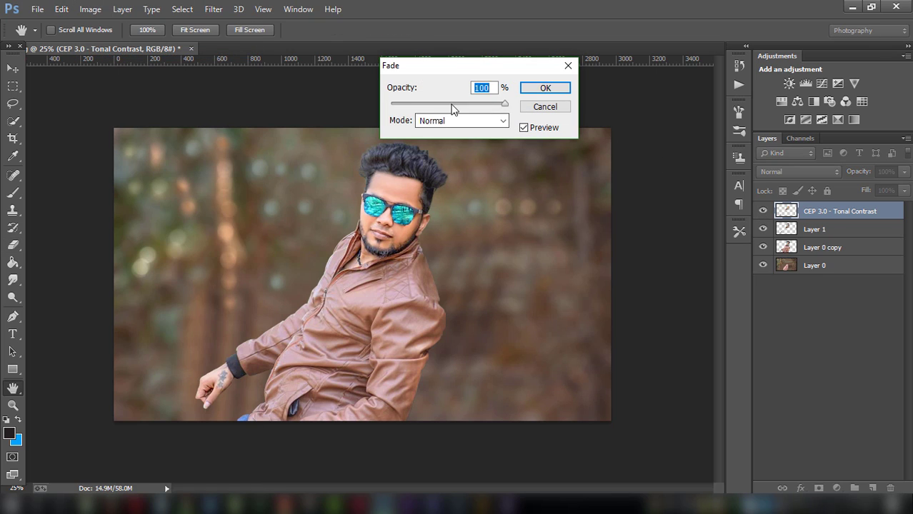
pyautogui.moveTo(451, 105); pyautogui.dragTo(440, 105)
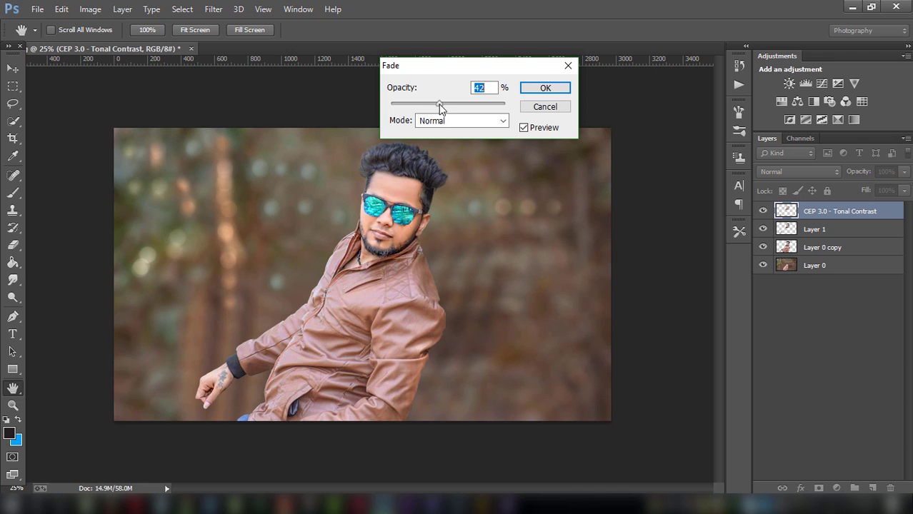
pyautogui.click(543, 89)
pyautogui.press('e')
# - Lightly erase the edge beside the ear while zoomed in on the face
pyautogui.hotkey('ctrl', '+')
pyautogui.hotkey('ctrl', '+')
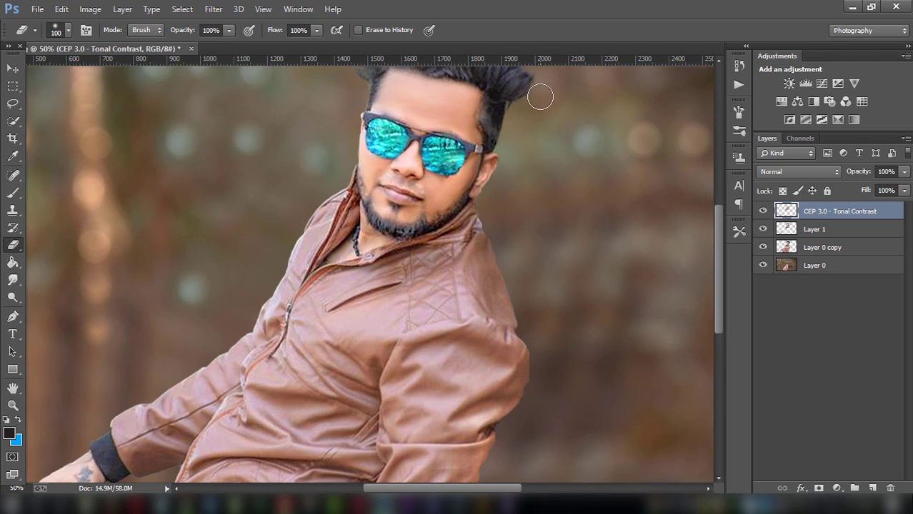
pyautogui.moveTo(491, 165)
pyautogui.mouseDown()
pyautogui.moveTo(483, 184)
pyautogui.moveTo(503, 157)
pyautogui.mouseUp()
pyautogui.scroll(2, 504, 157)
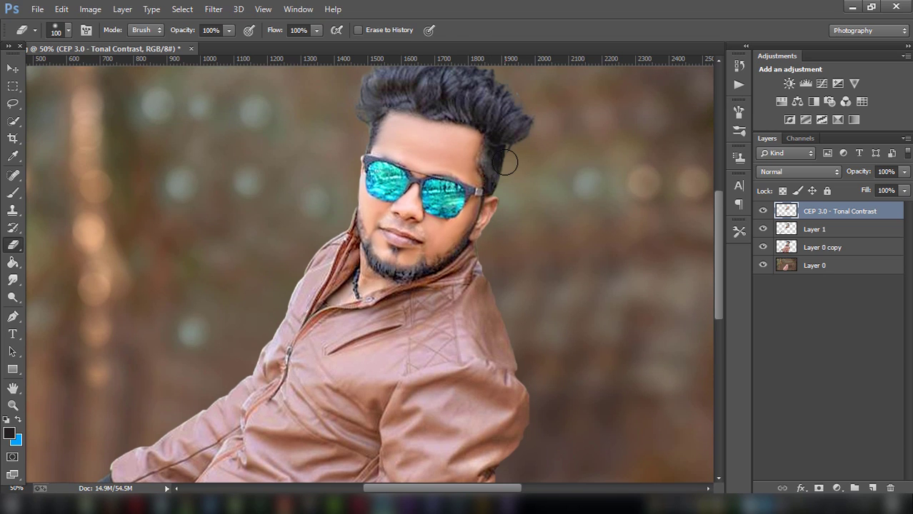
pyautogui.hotkey('ctrl', '-')
pyautogui.hotkey('ctrl', '-')
pyautogui.hotkey('ctrl', '-')
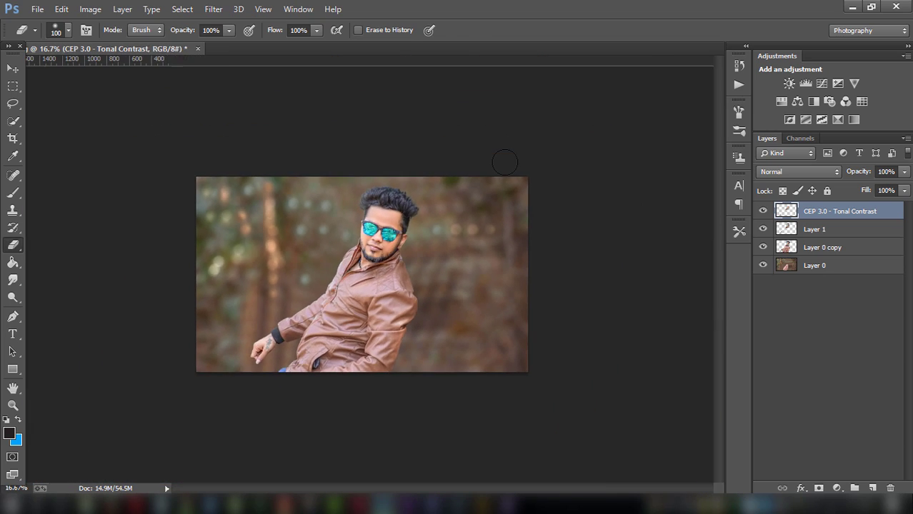
pyautogui.hotkey('ctrl', '+')
pyautogui.hotkey('ctrl', '+')
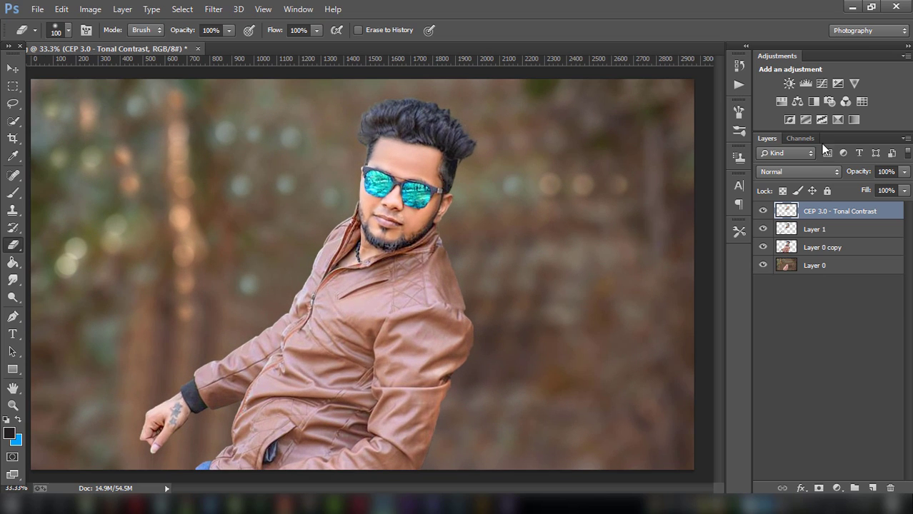
# - Merge the top three layers into the CEP 3.0 - Tonal Contrast layer
pyautogui.keyDown('shift'); pyautogui.click(819, 231); pyautogui.keyUp('shift')
pyautogui.keyDown('shift'); pyautogui.click(817, 248); pyautogui.keyUp('shift')
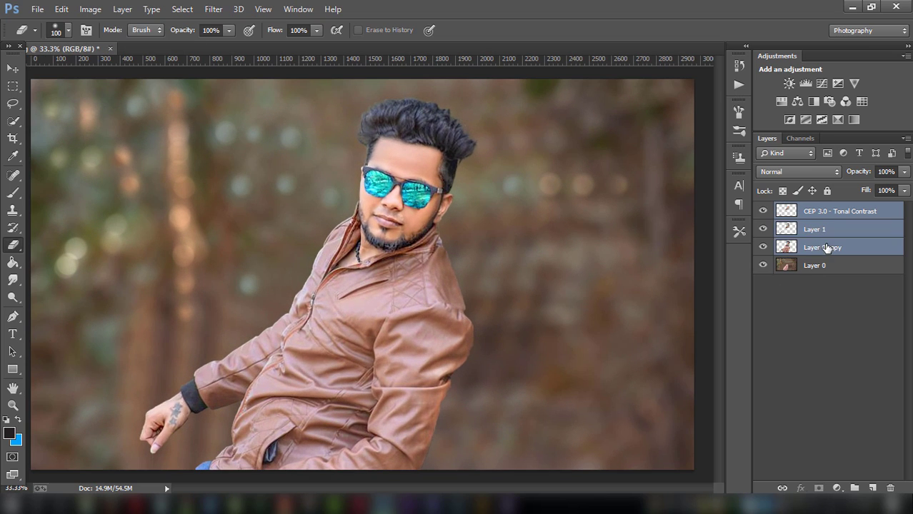
pyautogui.rightClick(817, 247)
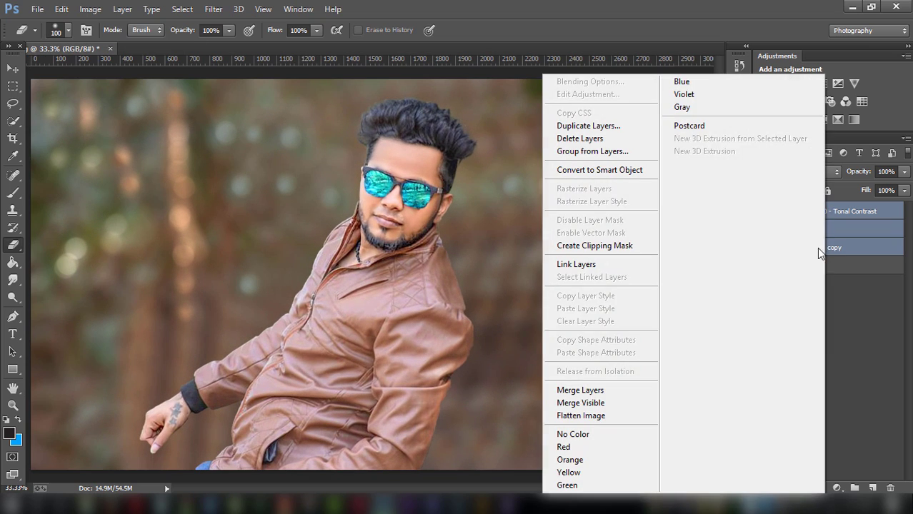
pyautogui.click(613, 397)
# - Lasso around the hair and copy it onto a new Layer 1
pyautogui.click(12, 103)
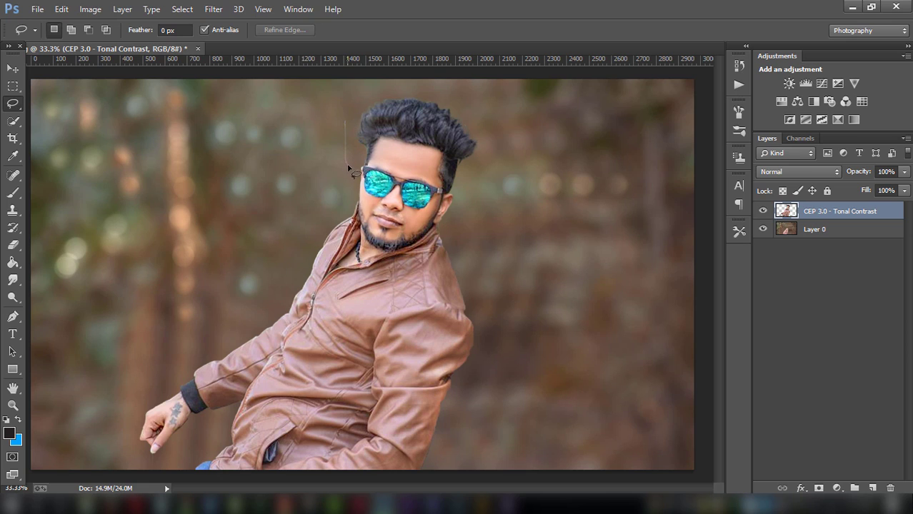
pyautogui.moveTo(347, 164)
pyautogui.mouseDown()
pyautogui.moveTo(395, 145)
pyautogui.moveTo(433, 155)
pyautogui.mouseUp()
pyautogui.moveTo(440, 191); pyautogui.dragTo(502, 114)
pyautogui.moveTo(386, 84); pyautogui.dragTo(343, 118)
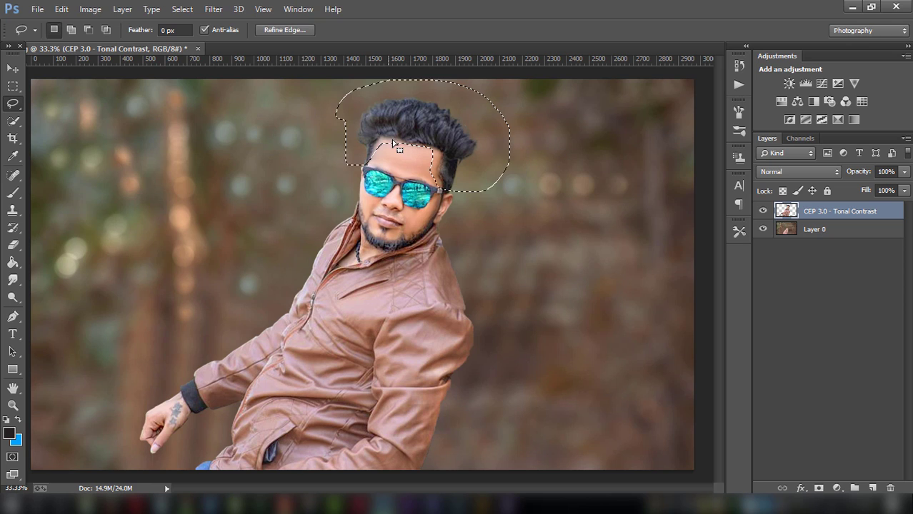
pyautogui.rightClick(385, 131)
pyautogui.click(469, 246)
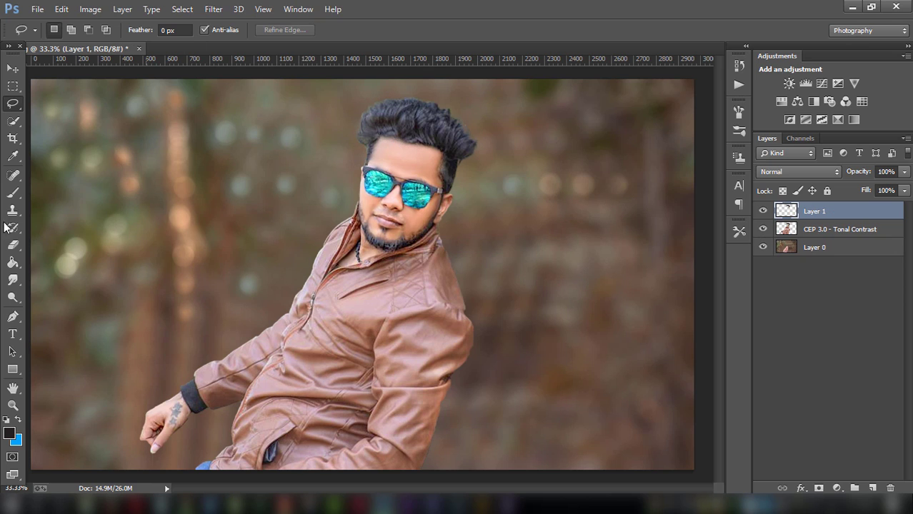
# - Set the Smudge tool to a fork-shaped bristle brush at 64% strength
pyautogui.click(13, 280)
pyautogui.click(68, 30)
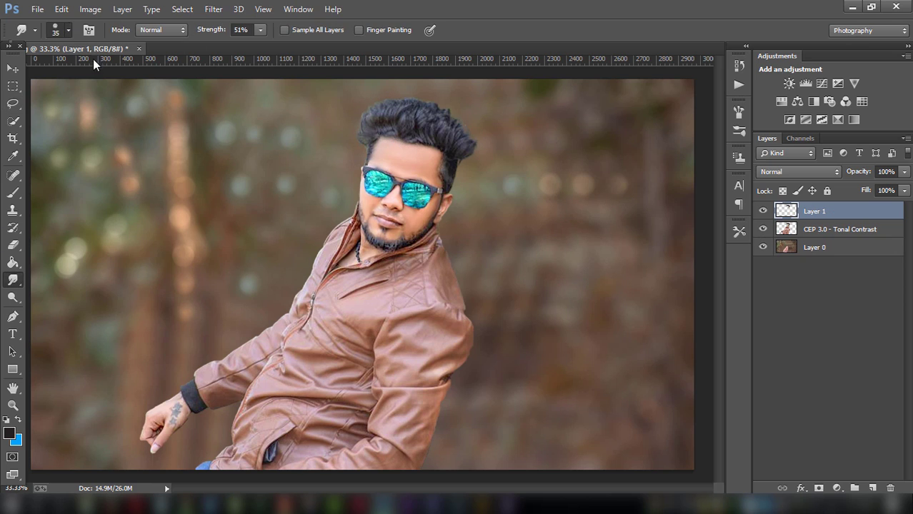
pyautogui.click(184, 133)
pyautogui.press('Return')
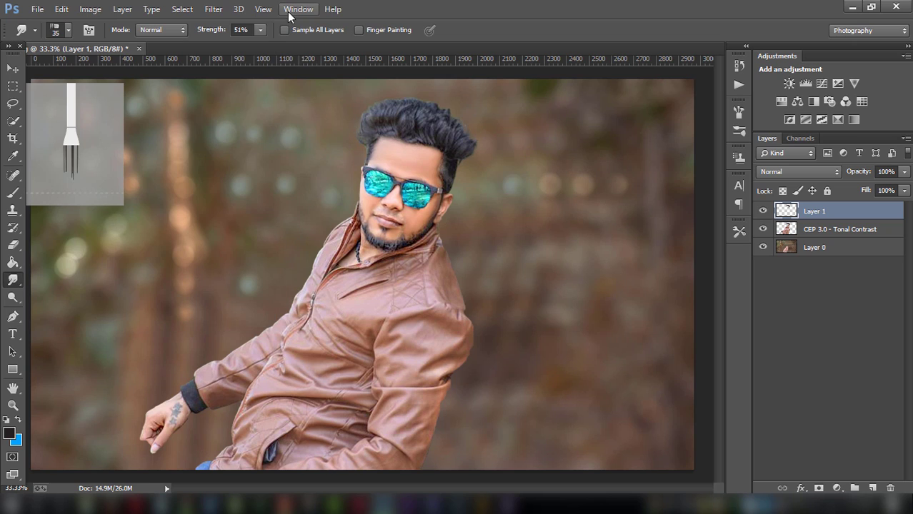
pyautogui.moveTo(261, 34); pyautogui.dragTo(264, 46)
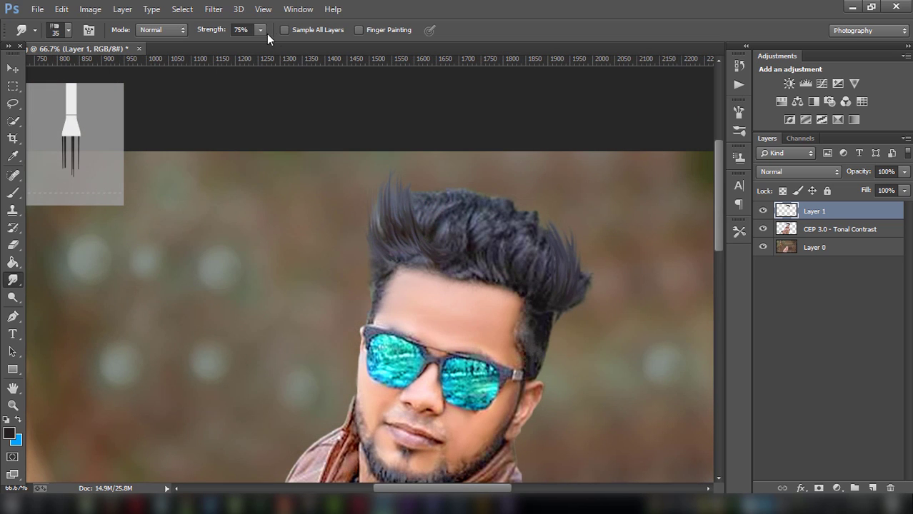
pyautogui.moveTo(260, 30); pyautogui.dragTo(256, 46)
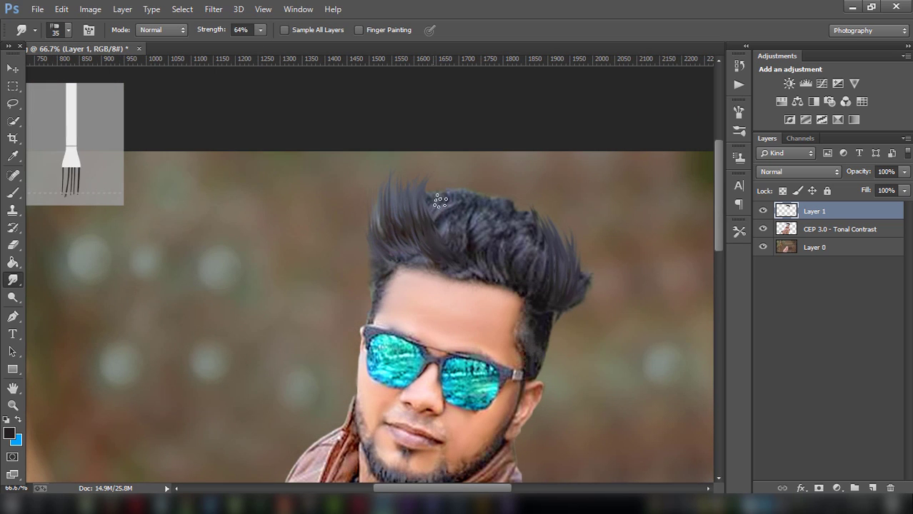
# - Smudge hair strands upward into spikes across the crown and right side
pyautogui.moveTo(413, 218); pyautogui.dragTo(409, 187)
pyautogui.moveTo(448, 232); pyautogui.dragTo(433, 183)
pyautogui.moveTo(541, 263); pyautogui.dragTo(537, 223)
pyautogui.moveTo(568, 258); pyautogui.dragTo(563, 238)
pyautogui.moveTo(536, 281); pyautogui.dragTo(532, 227)
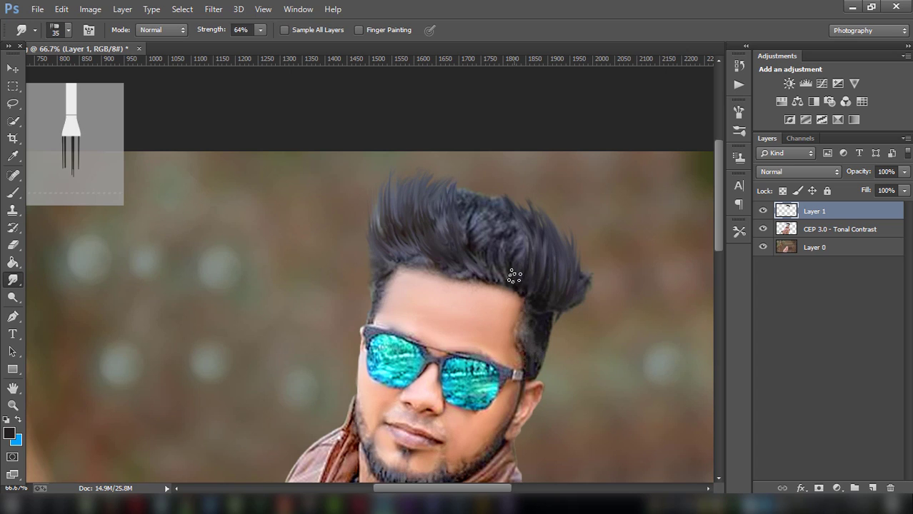
pyautogui.moveTo(473, 233); pyautogui.dragTo(464, 187)
pyautogui.moveTo(520, 280)
pyautogui.mouseDown()
pyautogui.moveTo(519, 208)
pyautogui.moveTo(498, 207)
pyautogui.mouseUp()
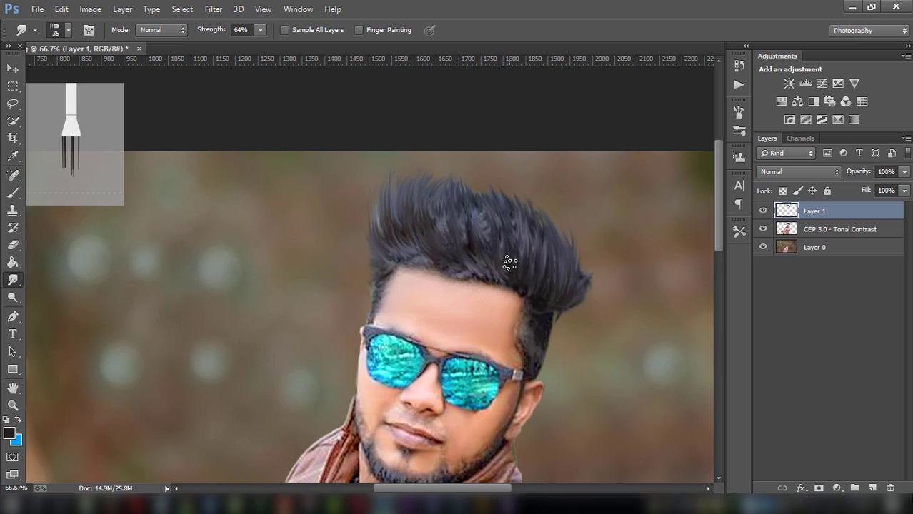
pyautogui.moveTo(477, 240); pyautogui.dragTo(473, 187)
pyautogui.moveTo(392, 219); pyautogui.dragTo(389, 177)
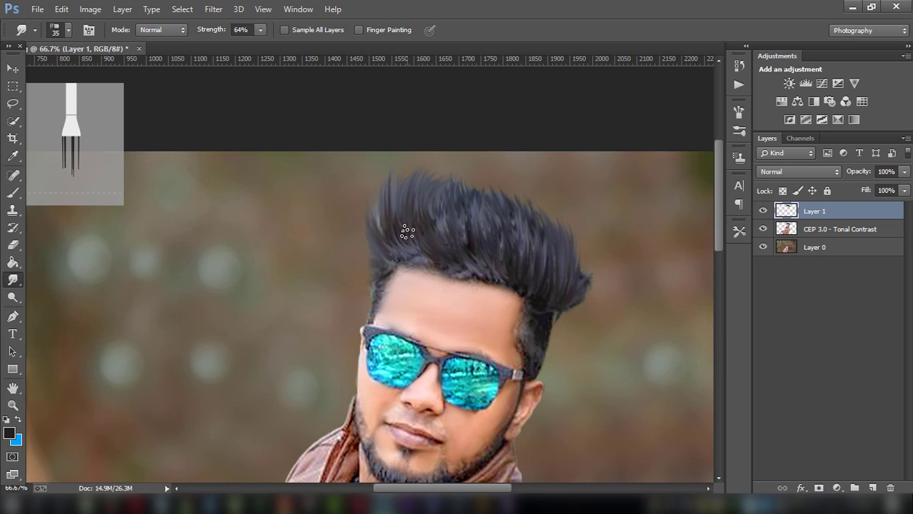
# - Undo the last smudge stroke and make Layer 1 active again
pyautogui.click(62, 8)
pyautogui.click(84, 34)
pyautogui.press('e')
pyautogui.hotkey('alt', '[')
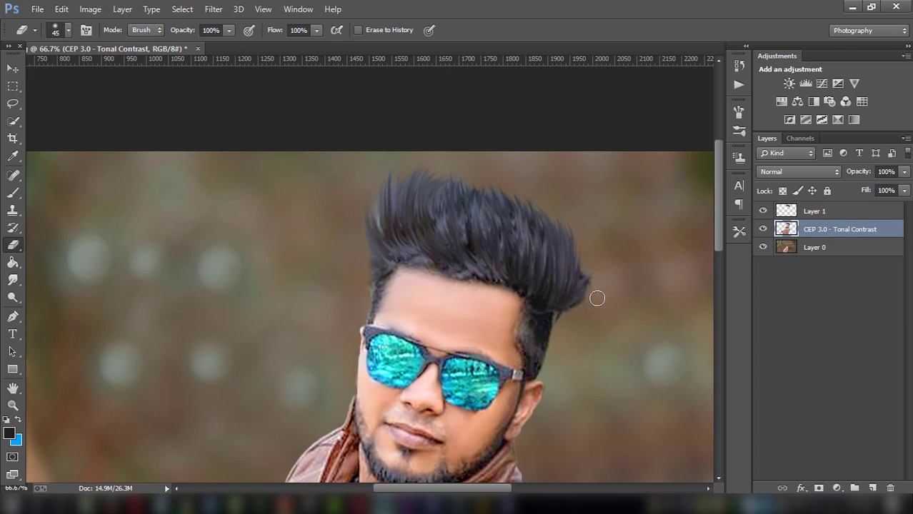
pyautogui.click(821, 214)
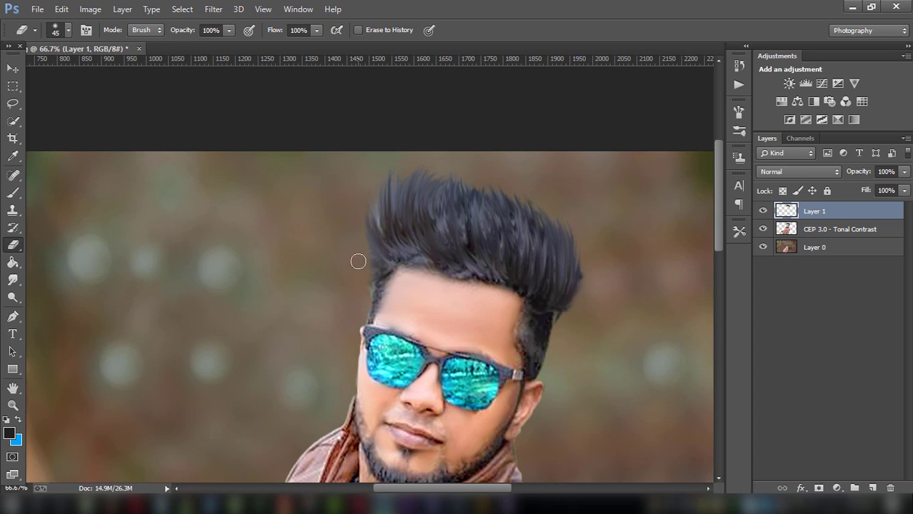
# - Smudge one more hair strand, then step back twice to remove it
pyautogui.click(13, 280)
pyautogui.moveTo(396, 244); pyautogui.dragTo(381, 214)
pyautogui.click(61, 8)
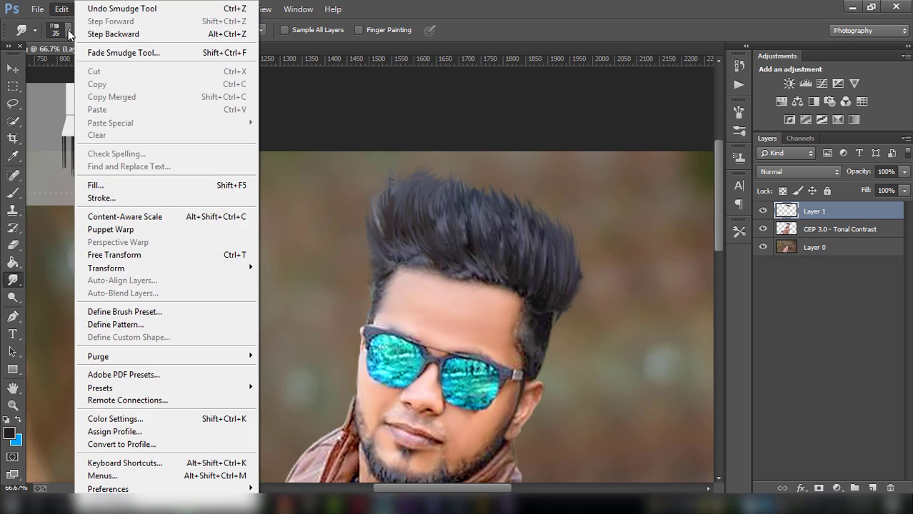
pyautogui.click(79, 35)
pyautogui.click(62, 9)
pyautogui.click(78, 34)
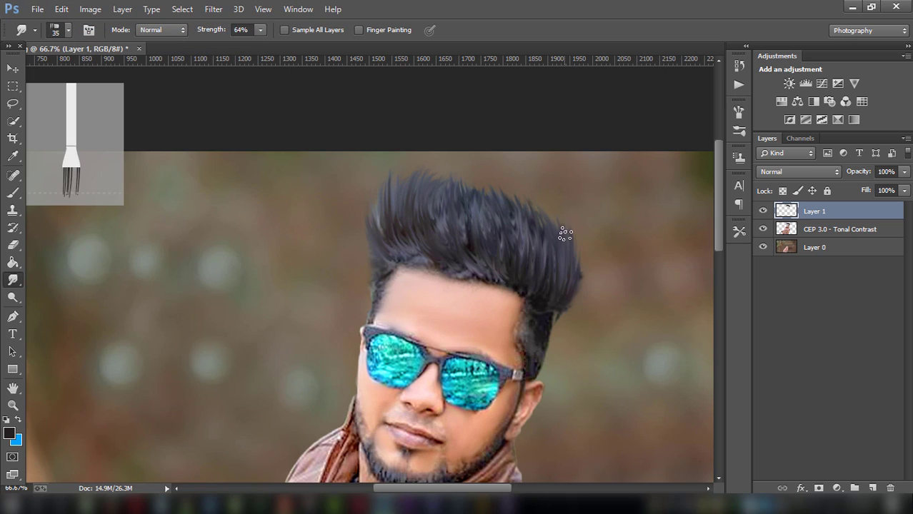
# - Merge the Tonal Contrast layer into Layer 1 and give the Smudge tool a round brush tip
pyautogui.rightClick(814, 211)
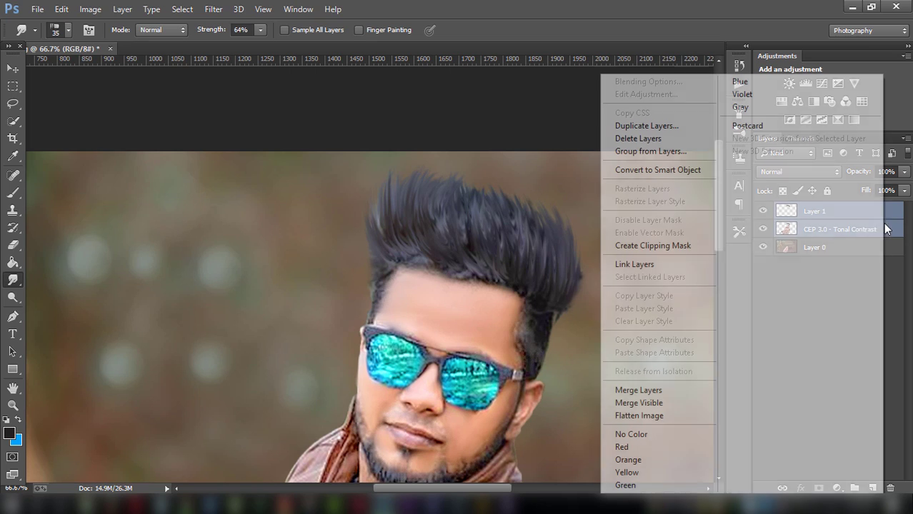
pyautogui.click(674, 383)
pyautogui.click(13, 244)
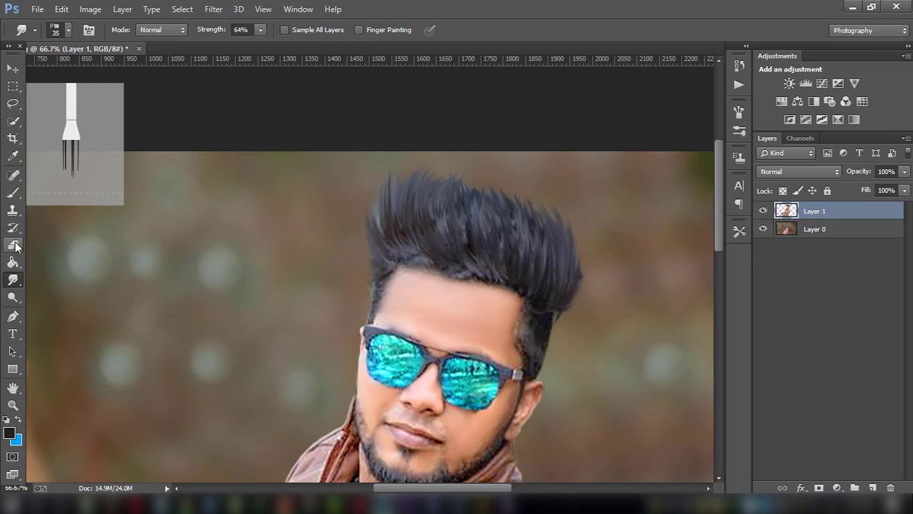
pyautogui.click(13, 175)
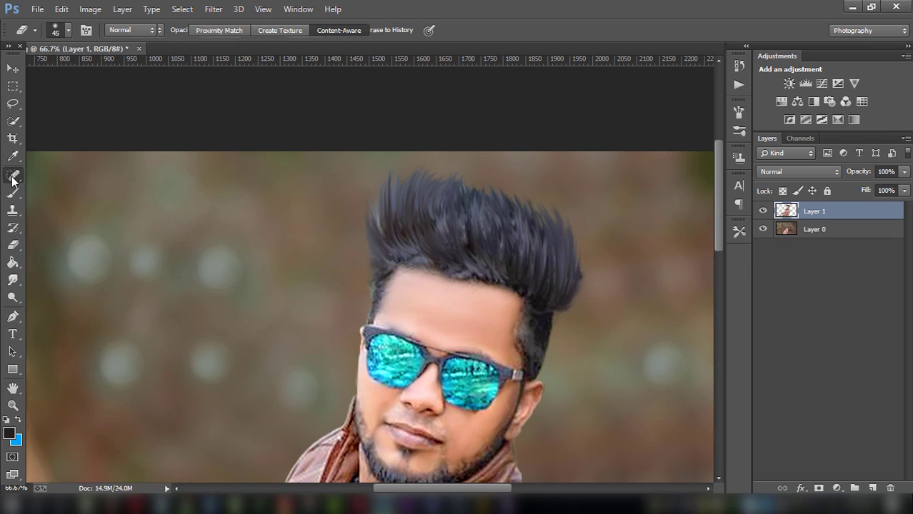
pyautogui.click(13, 280)
pyautogui.click(68, 32)
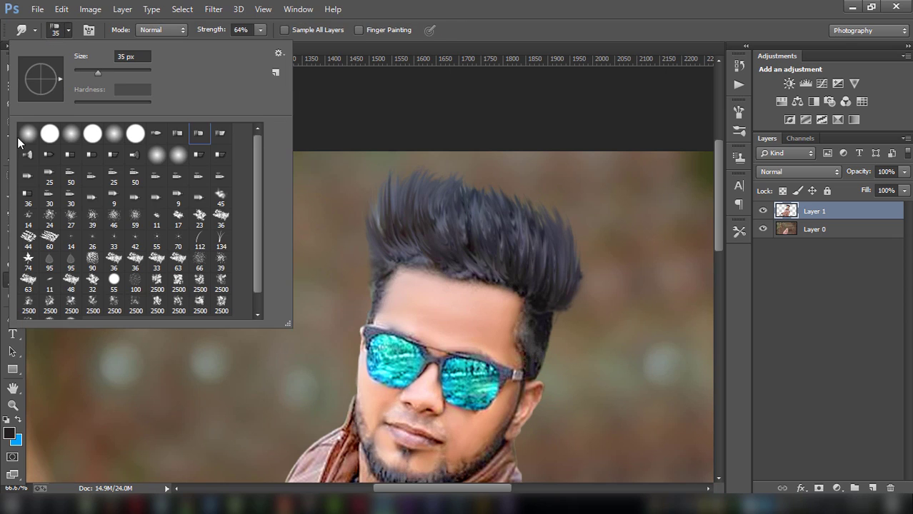
pyautogui.doubleClick(28, 137)
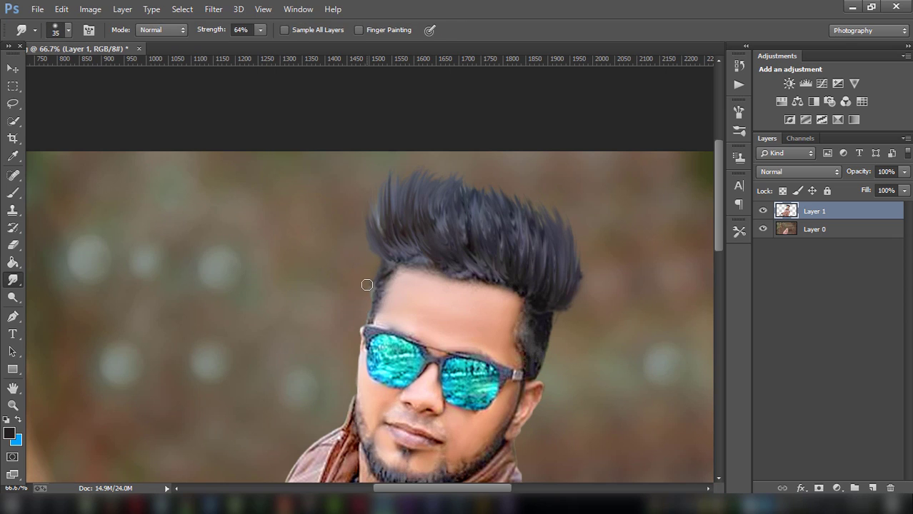
pyautogui.hotkey('ctrl', '-')
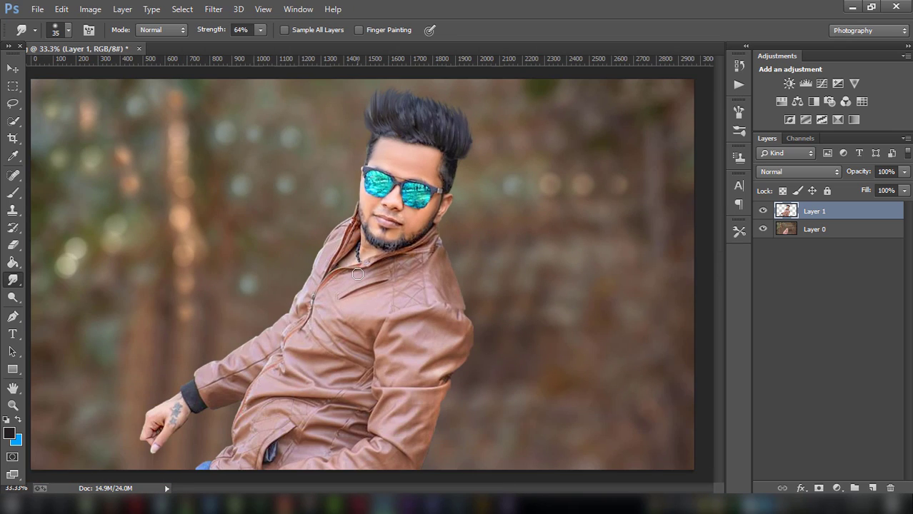
pyautogui.hotkey('ctrl', '-')
pyautogui.hotkey('ctrl', '+')
# - Lasso the hair and copy it onto a new Layer 2
pyautogui.click(13, 103)
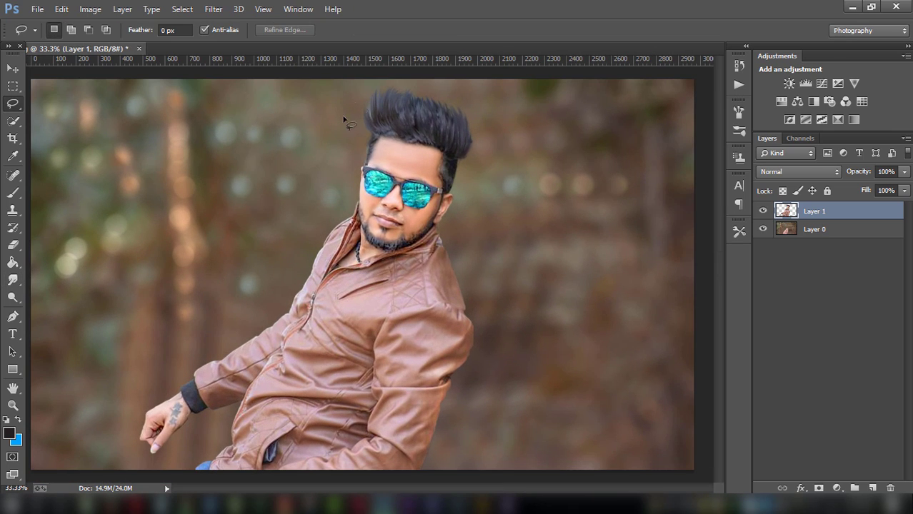
pyautogui.moveTo(370, 138)
pyautogui.mouseDown()
pyautogui.moveTo(372, 163)
pyautogui.moveTo(408, 152)
pyautogui.moveTo(374, 174)
pyautogui.mouseUp()
pyautogui.moveTo(363, 125); pyautogui.dragTo(361, 123)
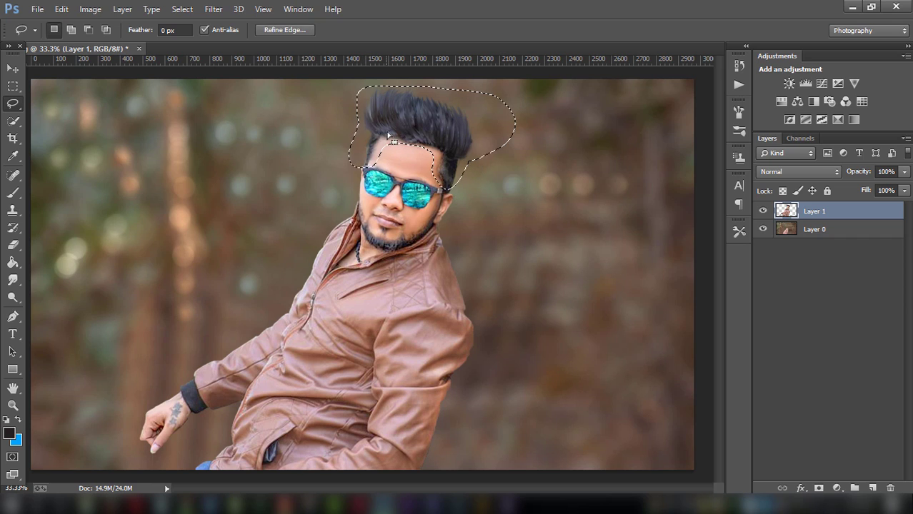
pyautogui.rightClick(386, 129)
pyautogui.click(436, 239)
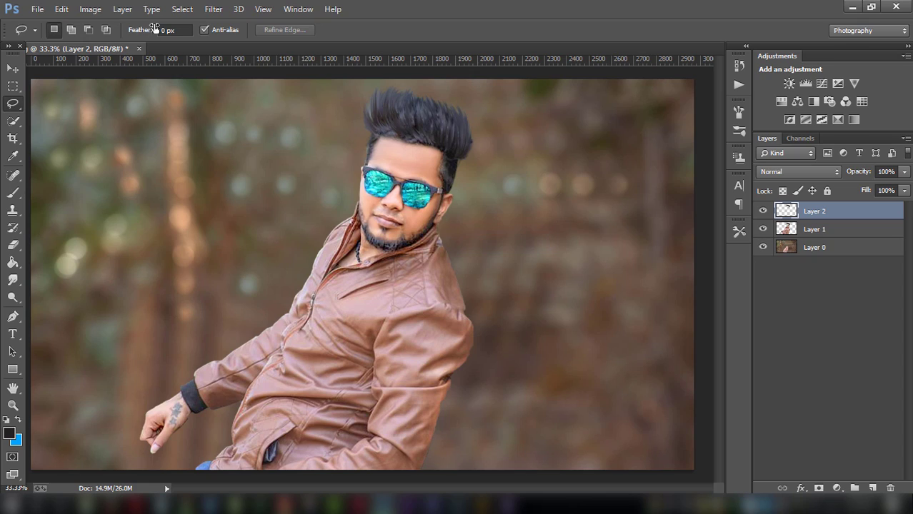
# - Apply a Camera Raw Filter to the hair with increased clarity and sharpening
pyautogui.click(218, 10)
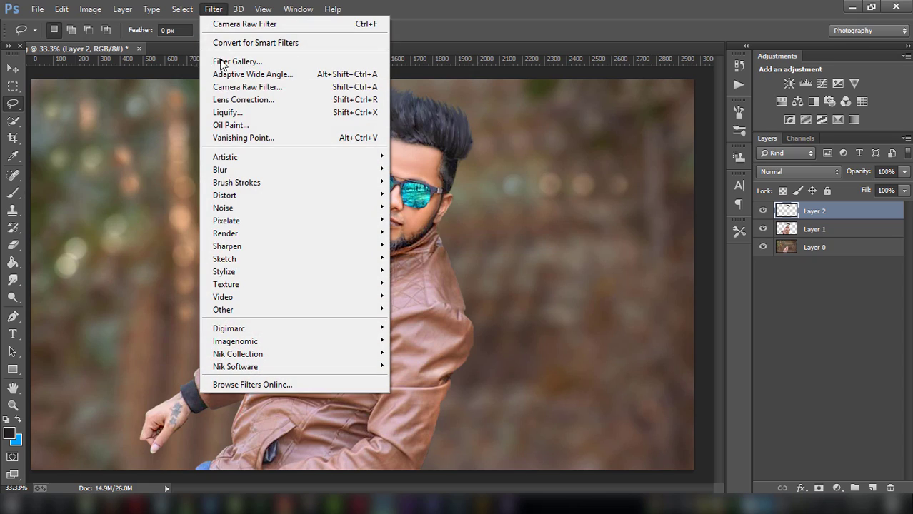
pyautogui.click(230, 86)
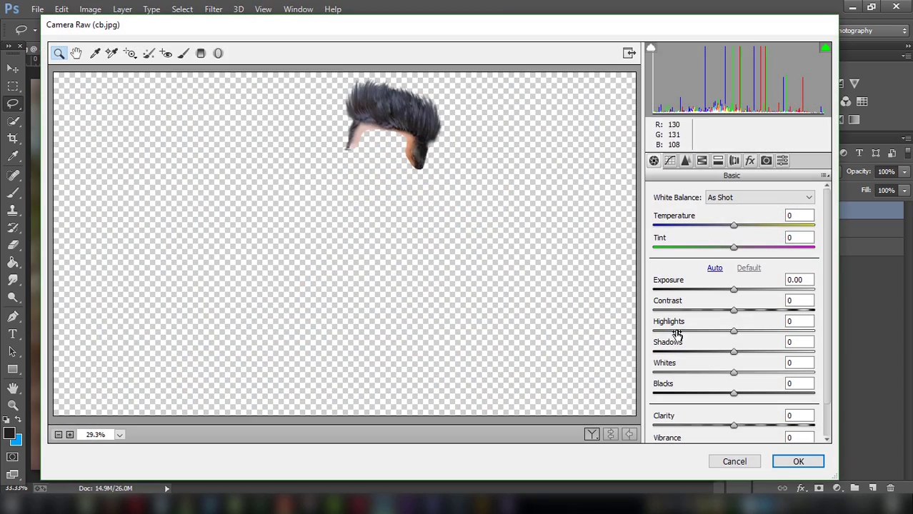
pyautogui.moveTo(736, 426); pyautogui.dragTo(755, 427)
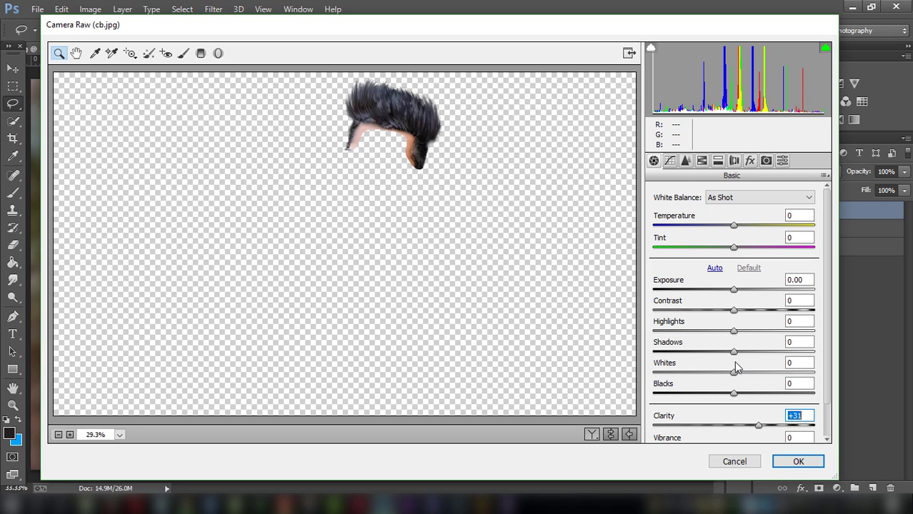
pyautogui.click(685, 160)
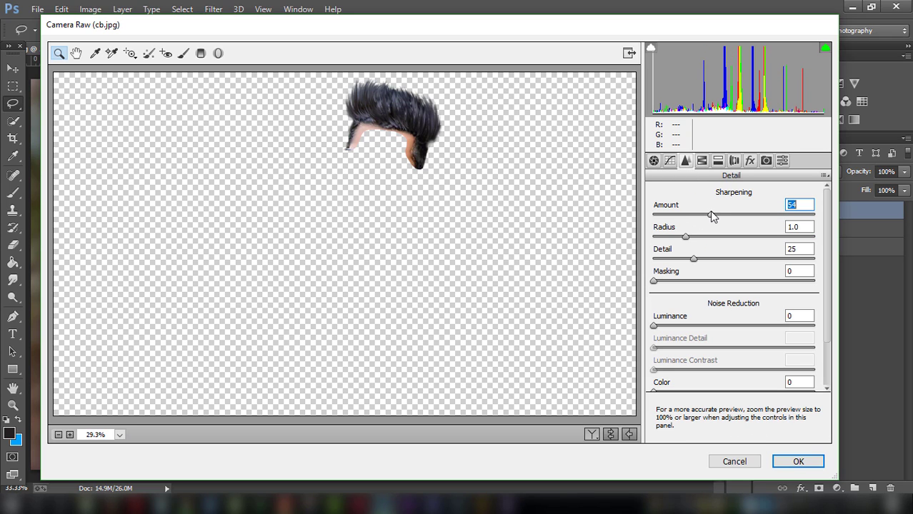
pyautogui.click(811, 462)
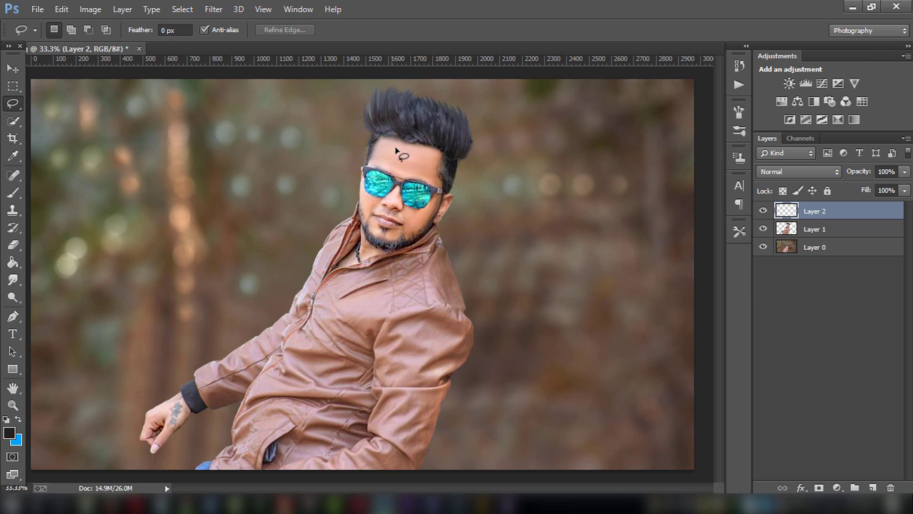
# - Apply Oil Paint to the hair, adjusting Stylization and setting Cleanliness to 2.65
pyautogui.click(218, 10)
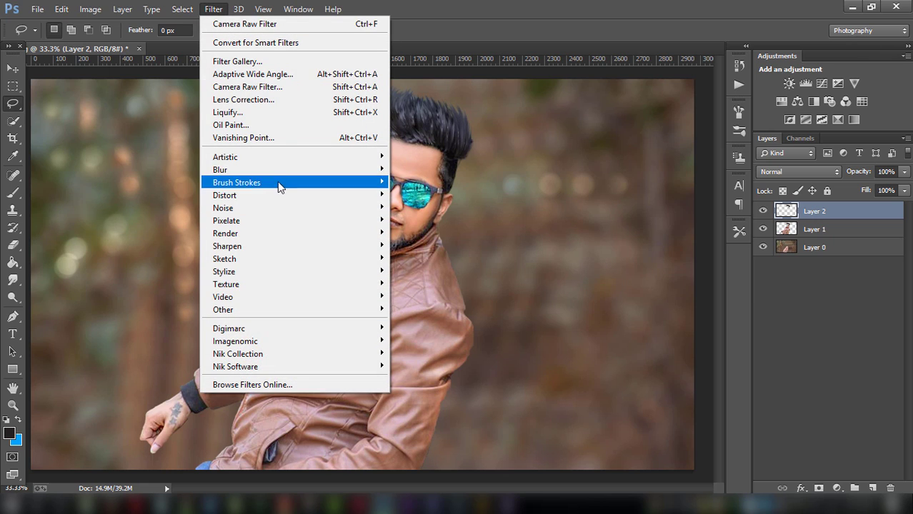
pyautogui.click(271, 125)
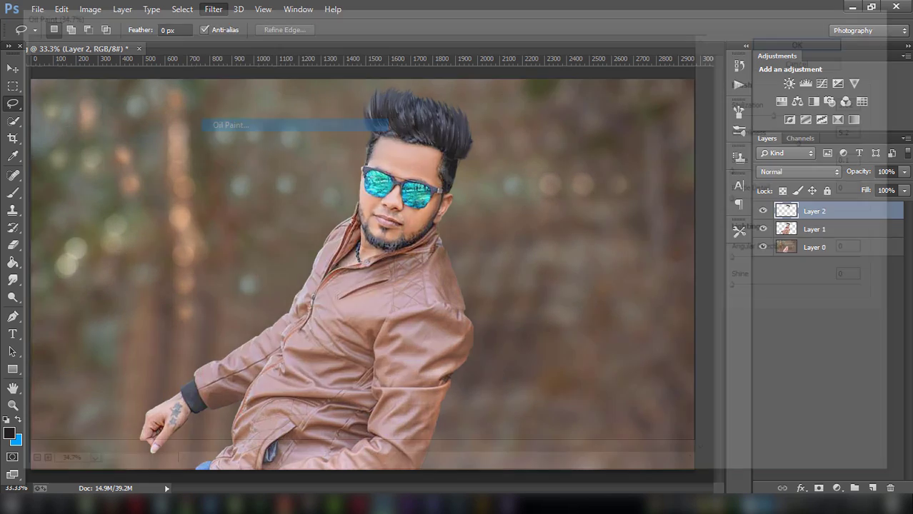
pyautogui.moveTo(833, 115); pyautogui.dragTo(845, 112)
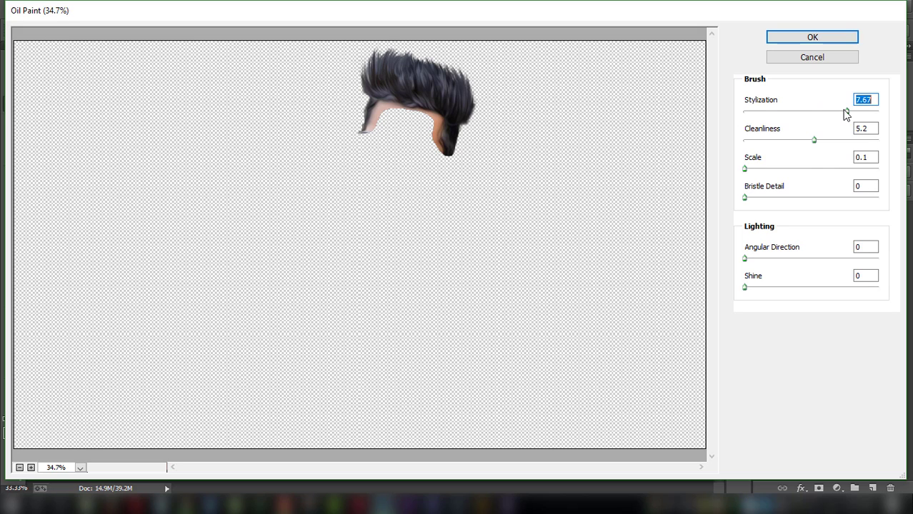
pyautogui.moveTo(815, 141); pyautogui.dragTo(780, 143)
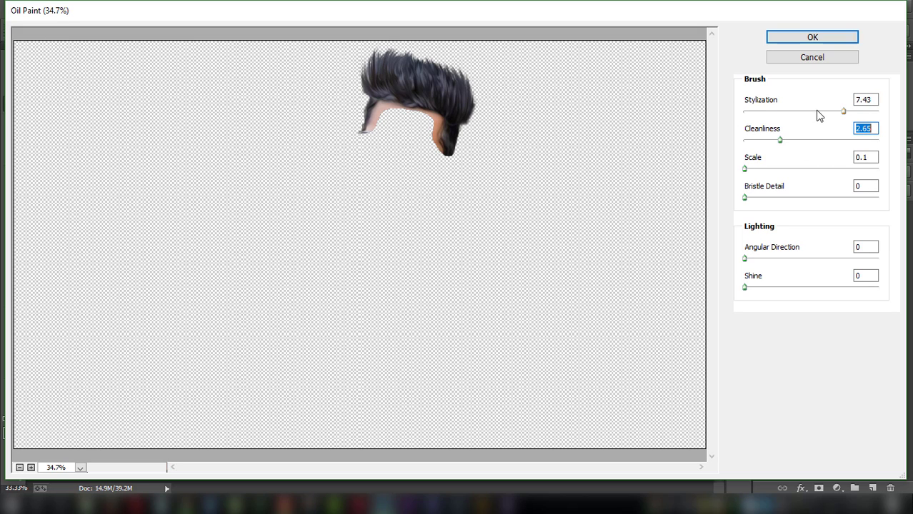
pyautogui.moveTo(819, 113); pyautogui.dragTo(797, 113)
pyautogui.click(813, 39)
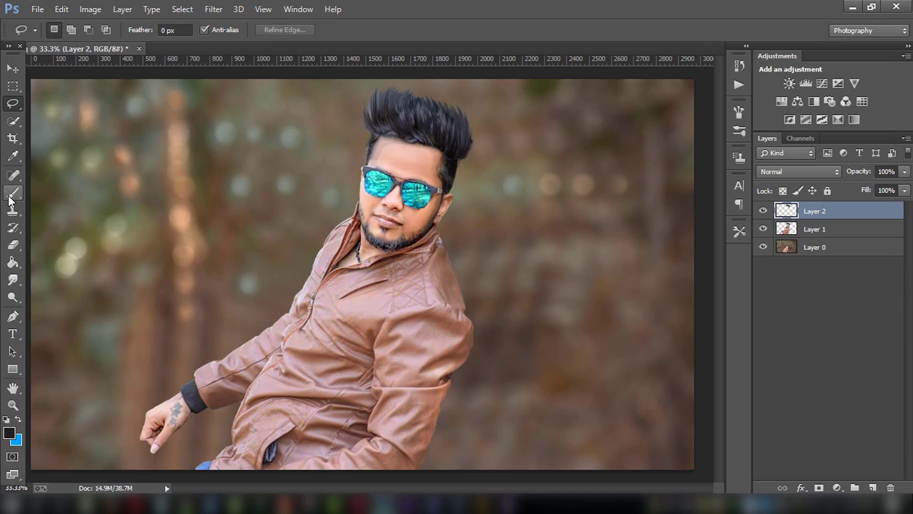
# - Lightly erase around the hair edges, undoing the last eraser stroke
pyautogui.click(12, 245)
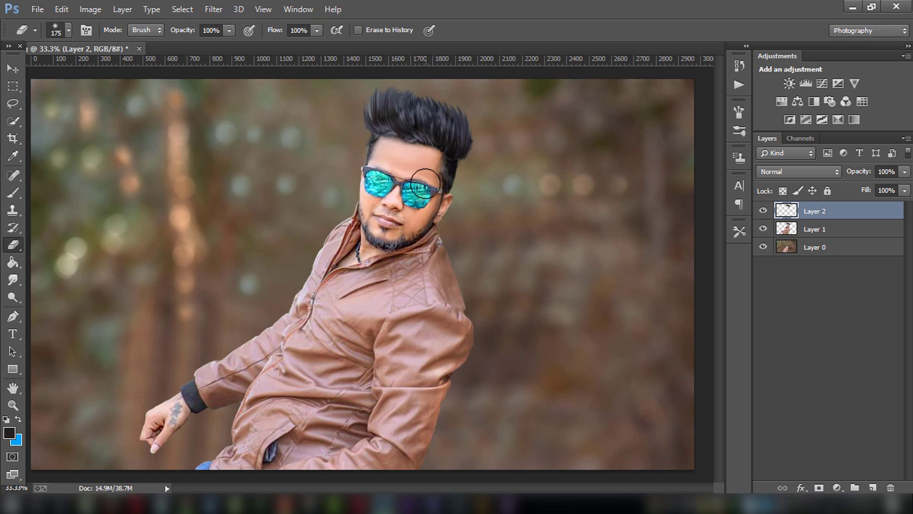
pyautogui.click(61, 9)
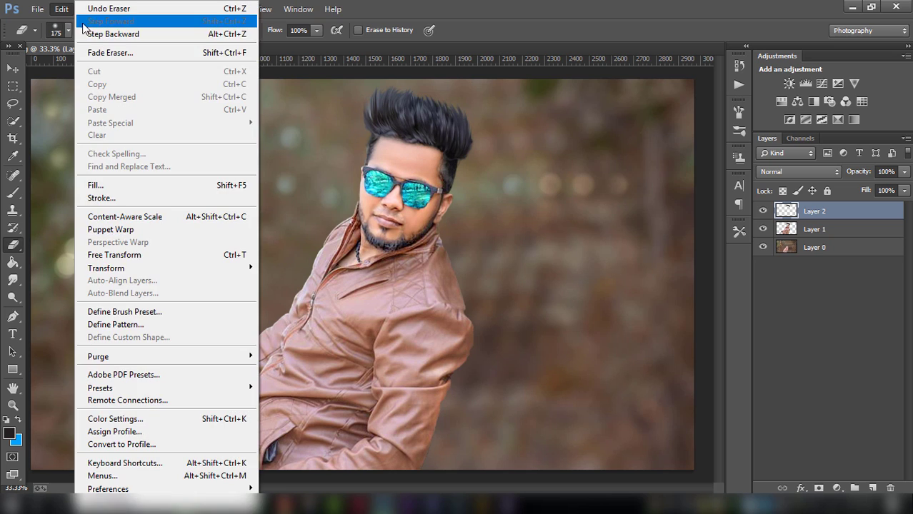
pyautogui.click(107, 34)
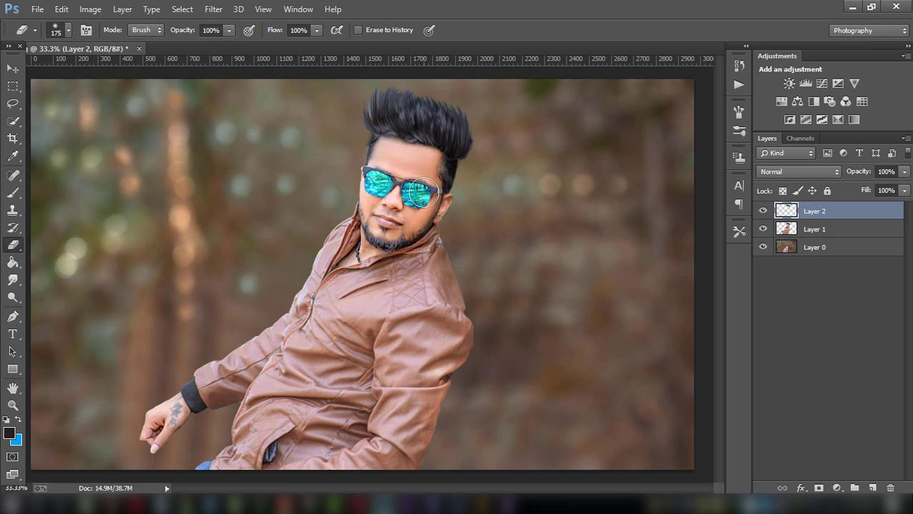
pyautogui.hotkey('ctrl', '-')
pyautogui.hotkey('ctrl', '-')
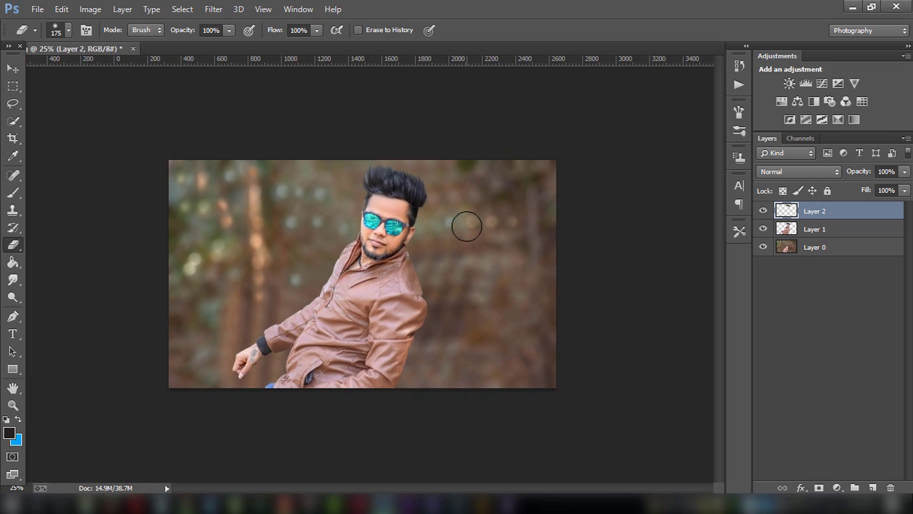
pyautogui.hotkey('ctrl', '+')
pyautogui.hotkey('ctrl', '+')
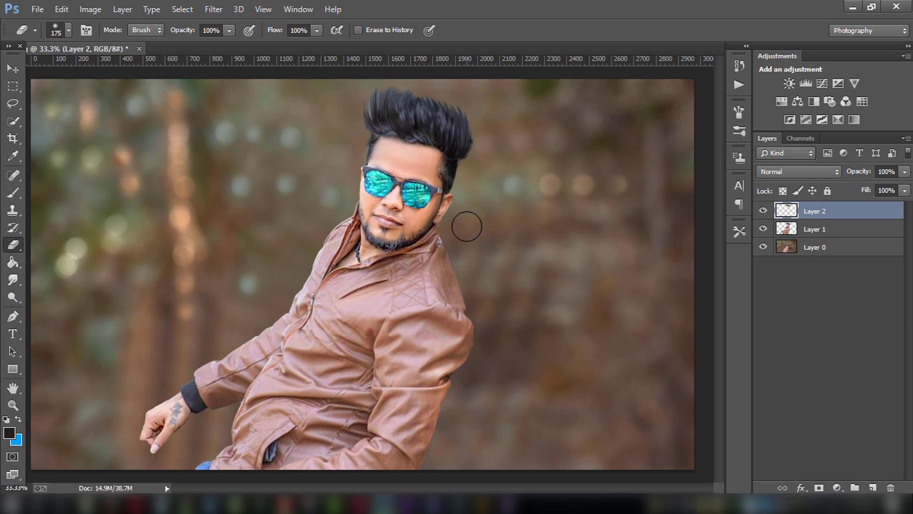
# - Merge Layer 2, Layer 1 and Layer 0 into a single Layer 2
pyautogui.keyDown('shift'); pyautogui.click(820, 230); pyautogui.keyUp('shift')
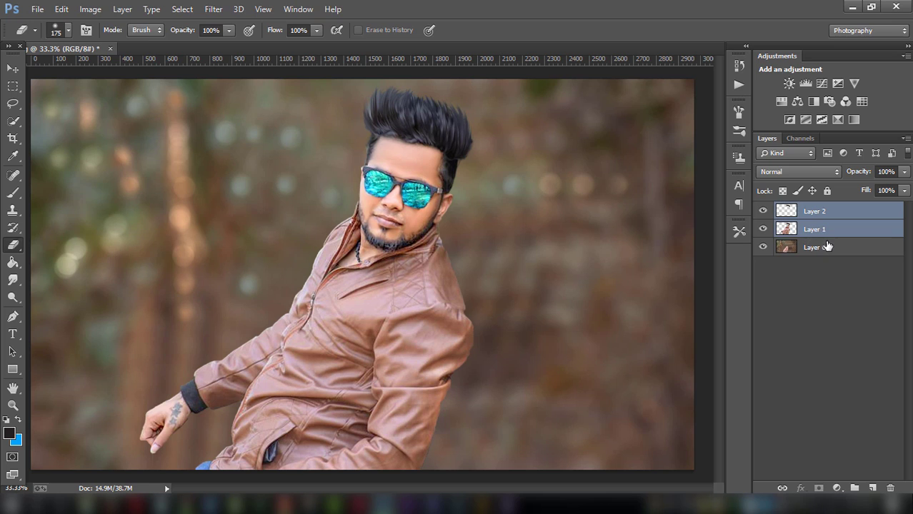
pyautogui.keyDown('shift'); pyautogui.click(814, 248); pyautogui.keyUp('shift')
pyautogui.rightClick(826, 247)
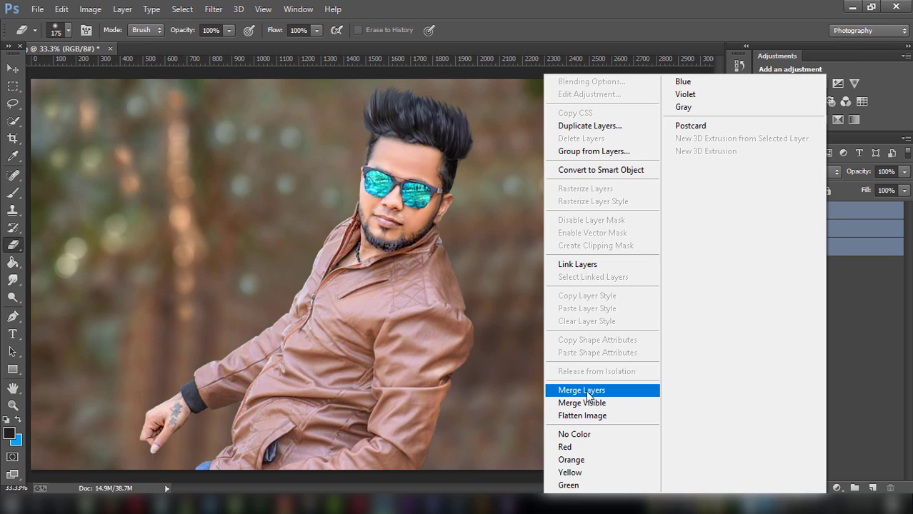
pyautogui.click(588, 398)
pyautogui.hotkey('ctrl', '-')
pyautogui.hotkey('ctrl', '-')
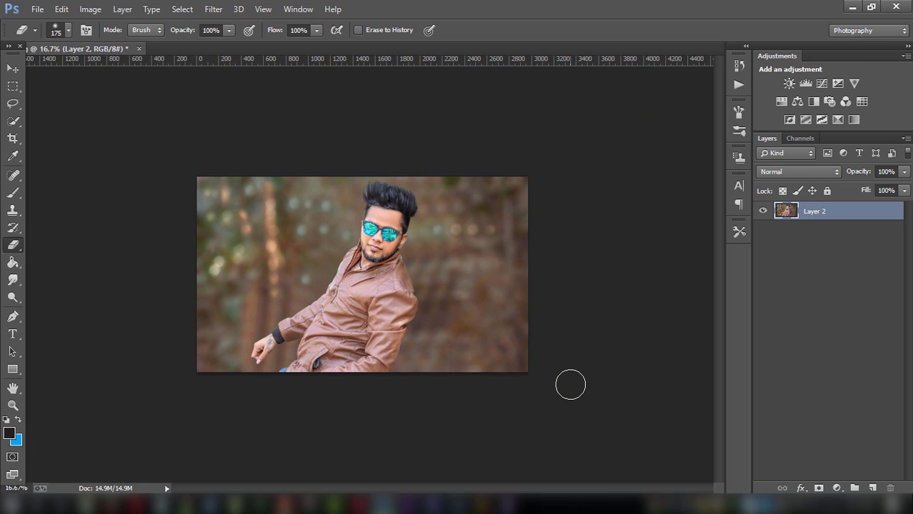
# - Launch Color Efex Pro 4 and choose Dark Contrasts after previewing other filters
pyautogui.hotkey('ctrl', '+')
pyautogui.click(213, 9)
pyautogui.moveTo(238, 355)
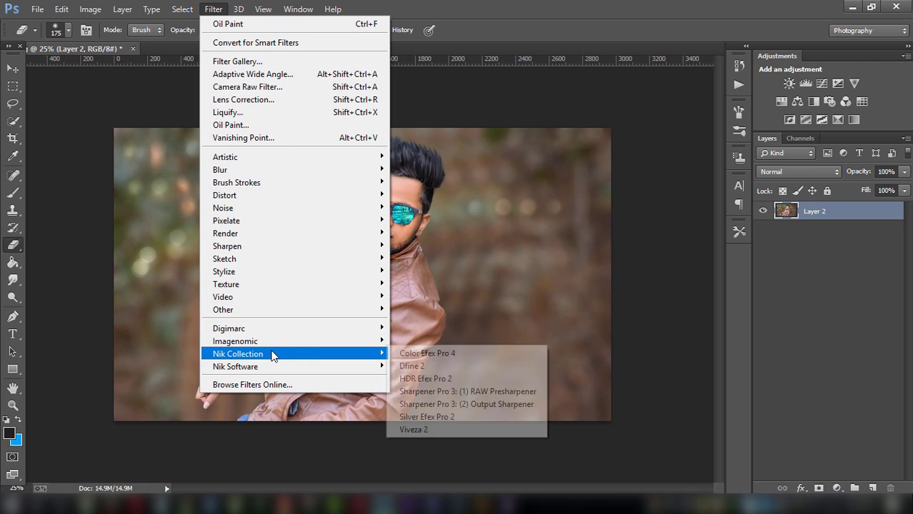
pyautogui.click(426, 353)
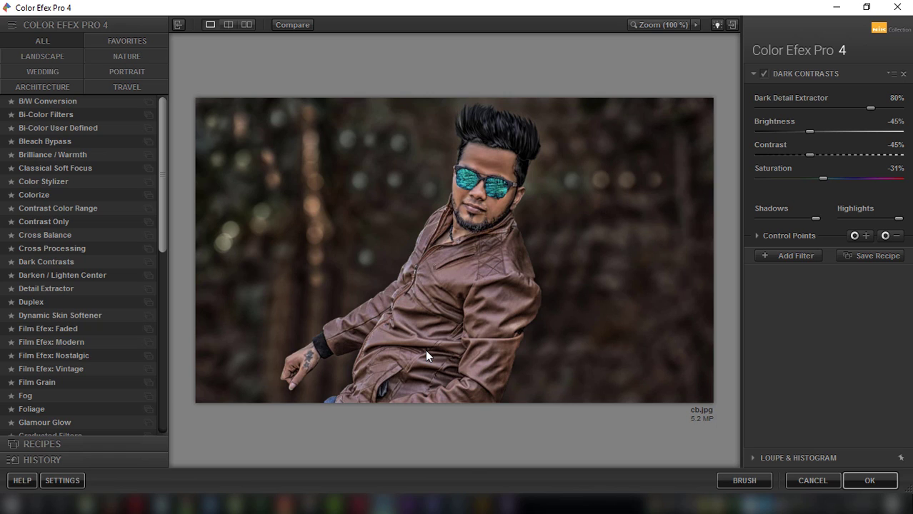
pyautogui.click(67, 127)
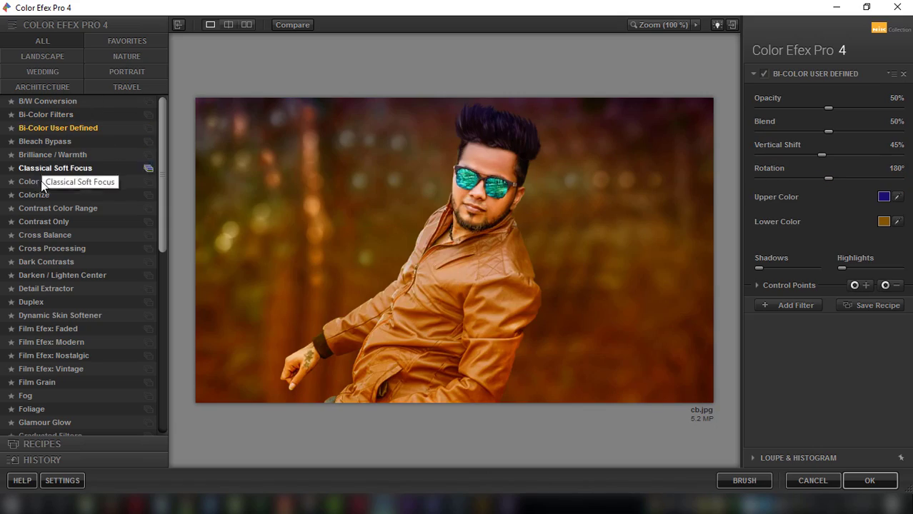
pyautogui.click(25, 250)
pyautogui.click(31, 261)
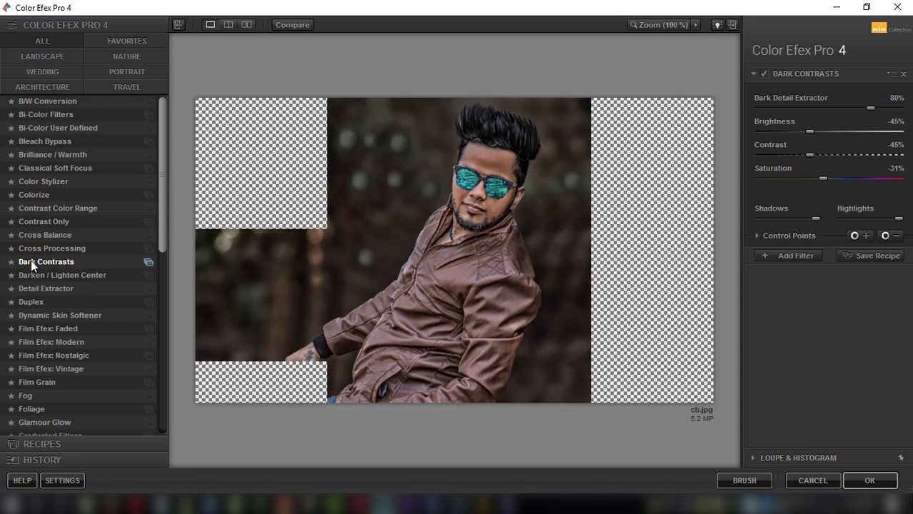
# - Set Dark Contrasts saturation to 50%, contrast to -66% and brightness to -21%
pyautogui.moveTo(824, 179)
pyautogui.mouseDown()
pyautogui.moveTo(803, 179)
pyautogui.moveTo(898, 178)
pyautogui.mouseUp()
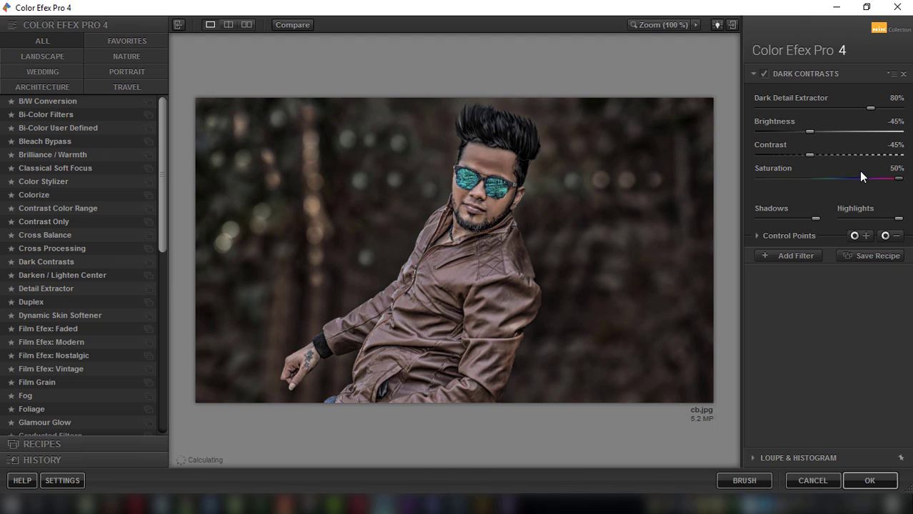
pyautogui.moveTo(808, 155); pyautogui.dragTo(789, 155)
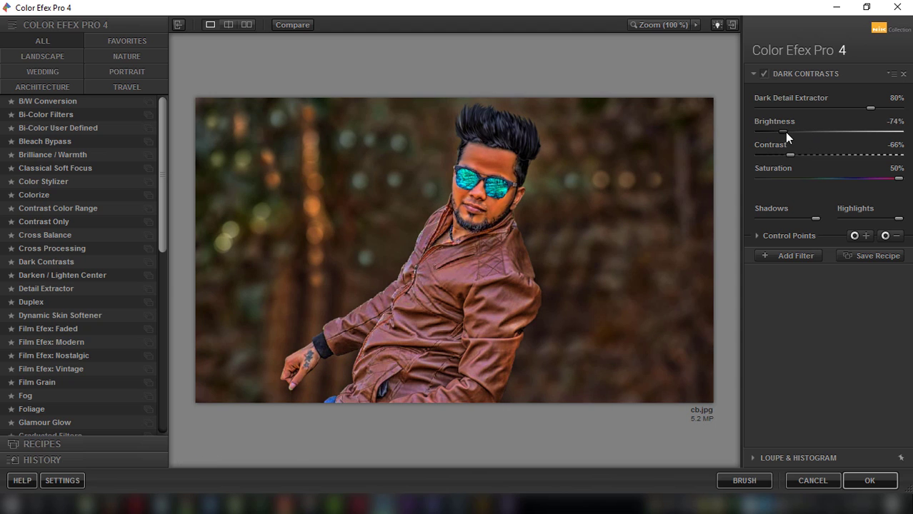
pyautogui.moveTo(785, 132)
pyautogui.mouseDown()
pyautogui.moveTo(834, 130)
pyautogui.moveTo(828, 112)
pyautogui.moveTo(853, 111)
pyautogui.mouseUp()
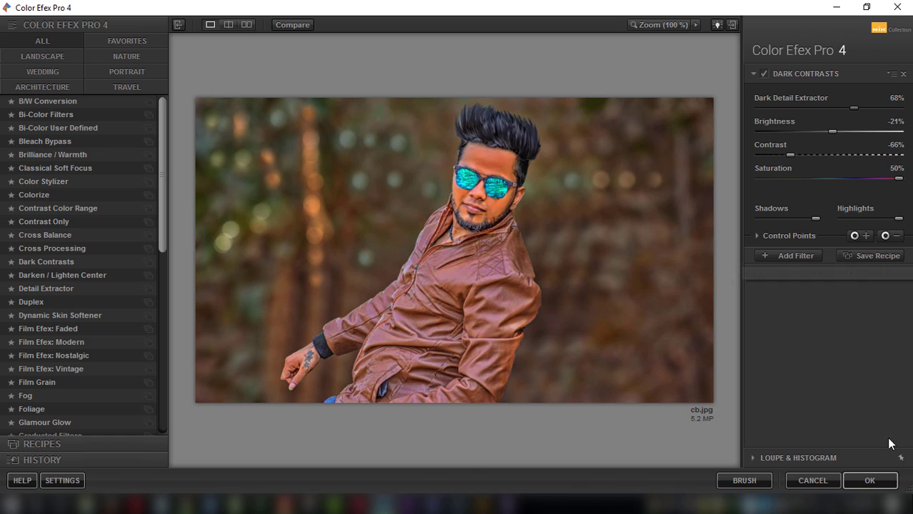
# - Apply Dark Contrasts as its own layer and erase it over the hair, hand and chin
pyautogui.click(869, 481)
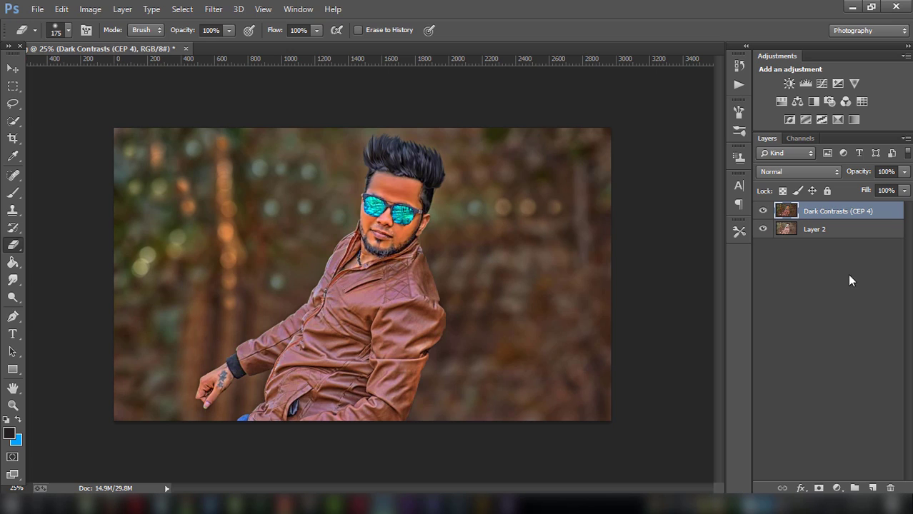
pyautogui.moveTo(373, 184)
pyautogui.mouseDown()
pyautogui.moveTo(389, 175)
pyautogui.moveTo(417, 190)
pyautogui.moveTo(386, 217)
pyautogui.moveTo(374, 209)
pyautogui.moveTo(378, 235)
pyautogui.moveTo(411, 218)
pyautogui.moveTo(410, 200)
pyautogui.moveTo(374, 218)
pyautogui.moveTo(386, 230)
pyautogui.moveTo(365, 257)
pyautogui.mouseUp()
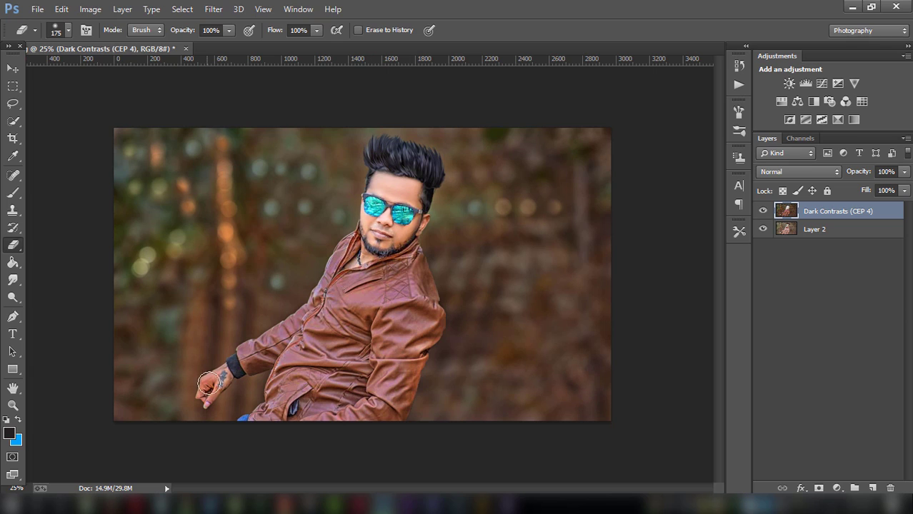
pyautogui.moveTo(210, 390); pyautogui.dragTo(222, 376)
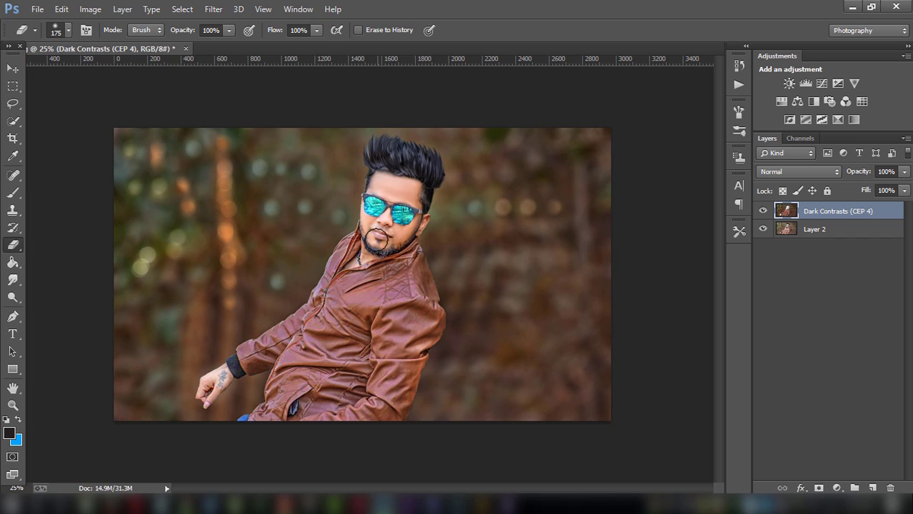
pyautogui.moveTo(376, 240)
pyautogui.mouseDown()
pyautogui.moveTo(377, 230)
pyautogui.moveTo(418, 223)
pyautogui.moveTo(382, 214)
pyautogui.moveTo(379, 228)
pyautogui.moveTo(403, 227)
pyautogui.moveTo(408, 191)
pyautogui.moveTo(381, 198)
pyautogui.moveTo(388, 231)
pyautogui.mouseUp()
# - Add an empty Layer 3 and Quick Select the jacket with a 100 px brush
pyautogui.click(873, 488)
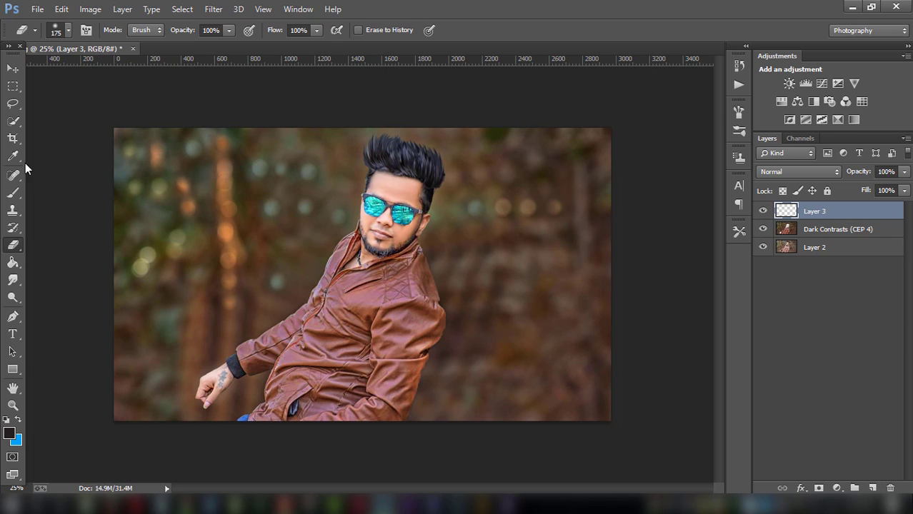
pyautogui.click(14, 121)
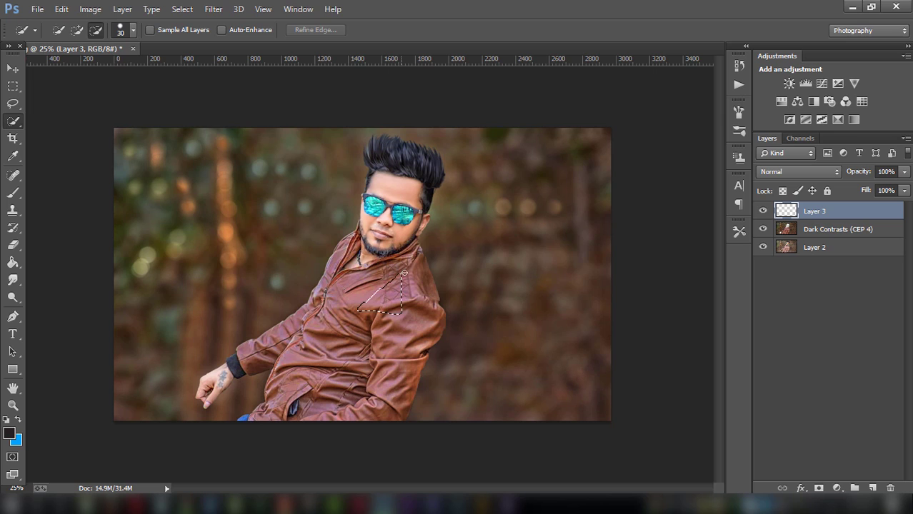
pyautogui.hotkey('ctrl', 'd')
pyautogui.click(838, 234)
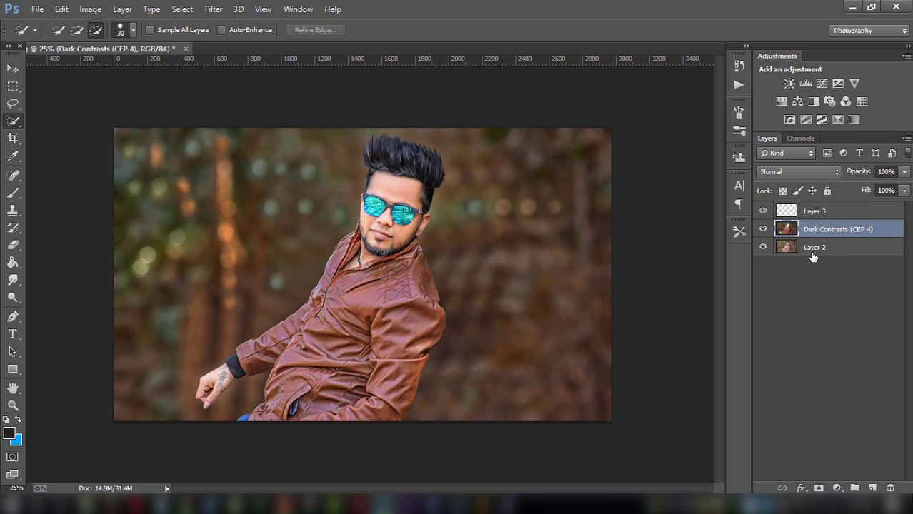
pyautogui.moveTo(382, 319)
pyautogui.mouseDown()
pyautogui.moveTo(411, 317)
pyautogui.moveTo(379, 357)
pyautogui.moveTo(301, 400)
pyautogui.moveTo(299, 343)
pyautogui.mouseUp()
pyautogui.hotkey('alt', '[')
pyautogui.press('[')
pyautogui.press('[')
pyautogui.press('[')
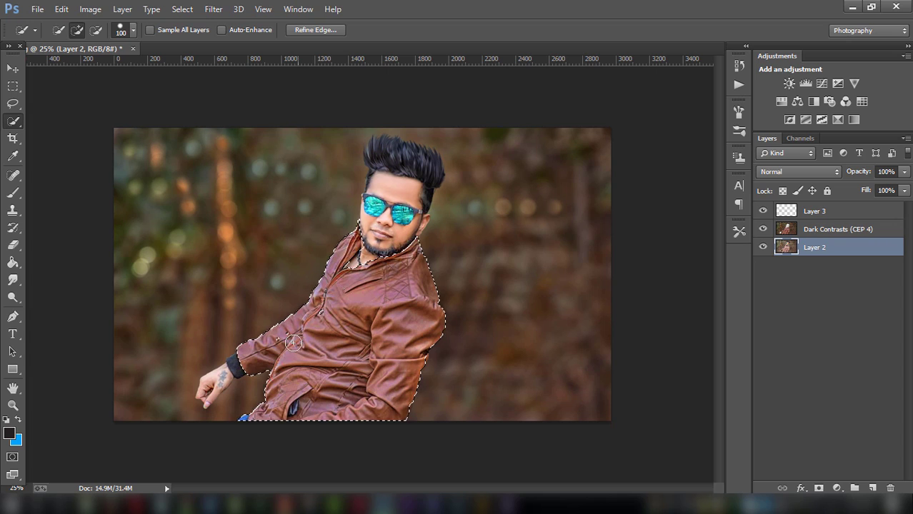
pyautogui.press(']')
pyautogui.press(']')
pyautogui.press(']')
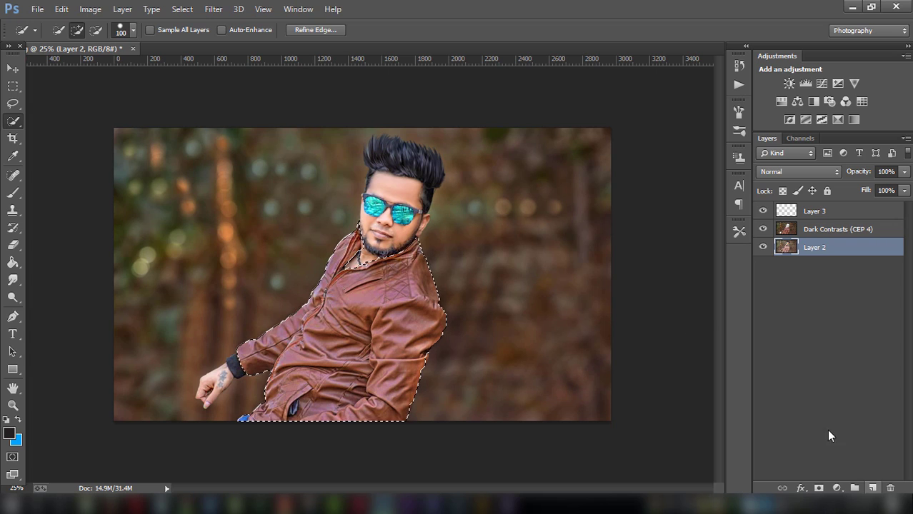
# - Set Layer 3 to Color blend mode and the foreground colour to orange ff4200
pyautogui.click(822, 212)
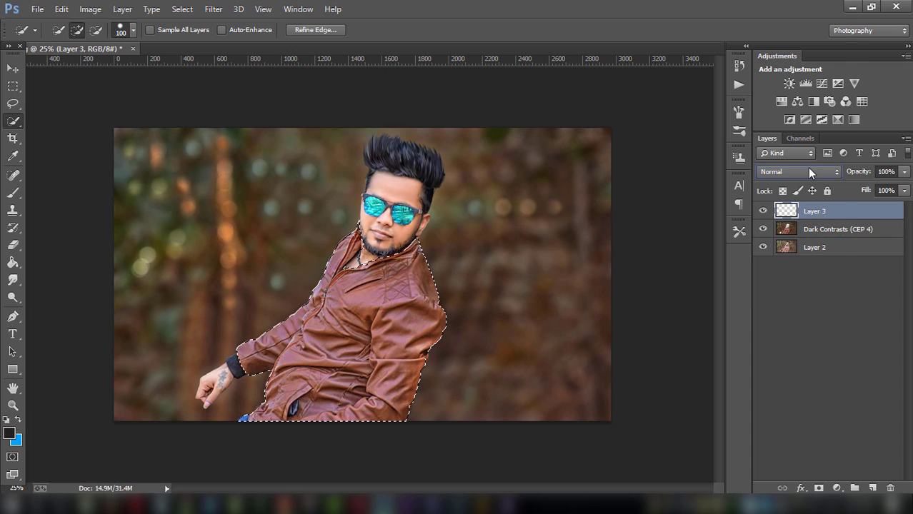
pyautogui.click(808, 170)
pyautogui.click(776, 331)
pyautogui.click(16, 434)
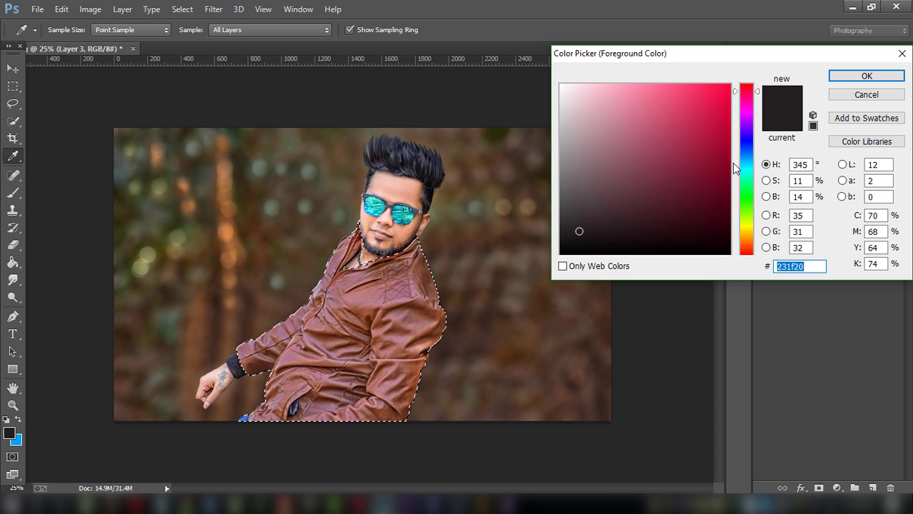
pyautogui.moveTo(746, 232); pyautogui.dragTo(746, 247)
pyautogui.moveTo(727, 108); pyautogui.dragTo(730, 85)
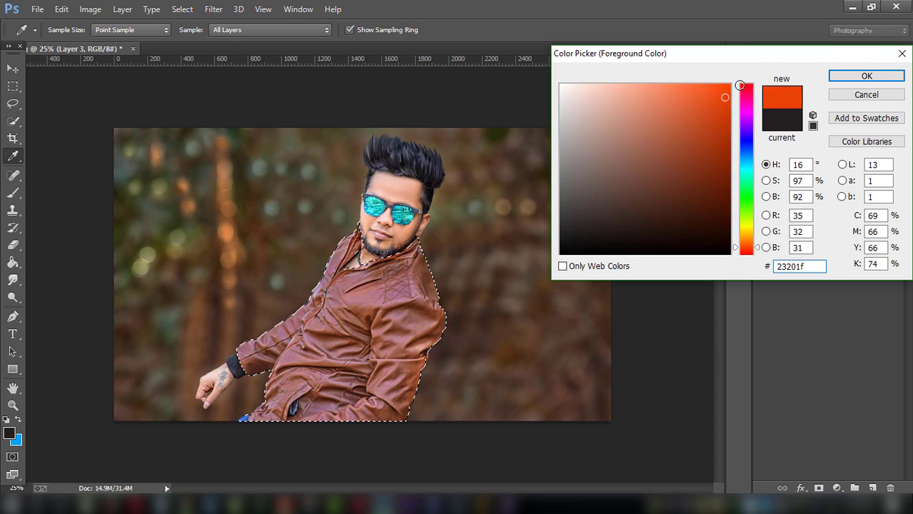
pyautogui.click(846, 76)
# - Paint orange over the jacket selection on Layer 3 with a 150–175 px brush
pyautogui.press(']')
pyautogui.press(']')
pyautogui.press(']')
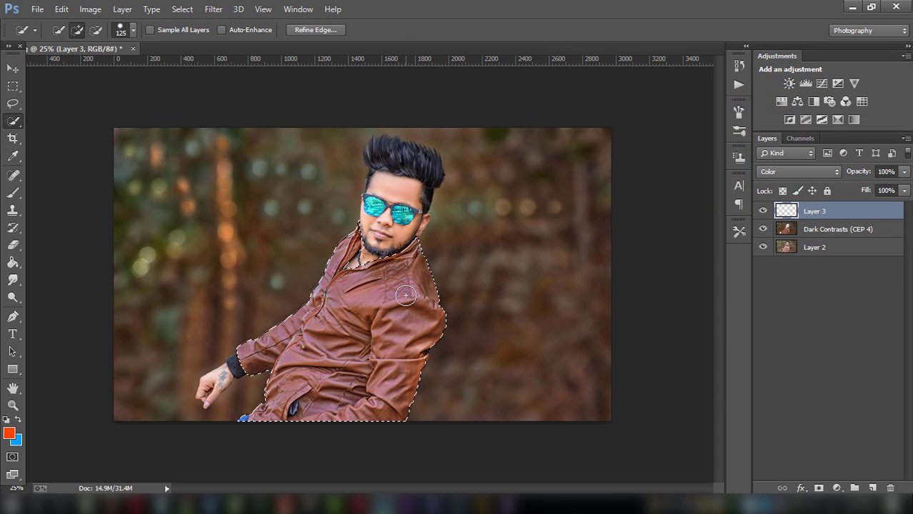
pyautogui.click(12, 197)
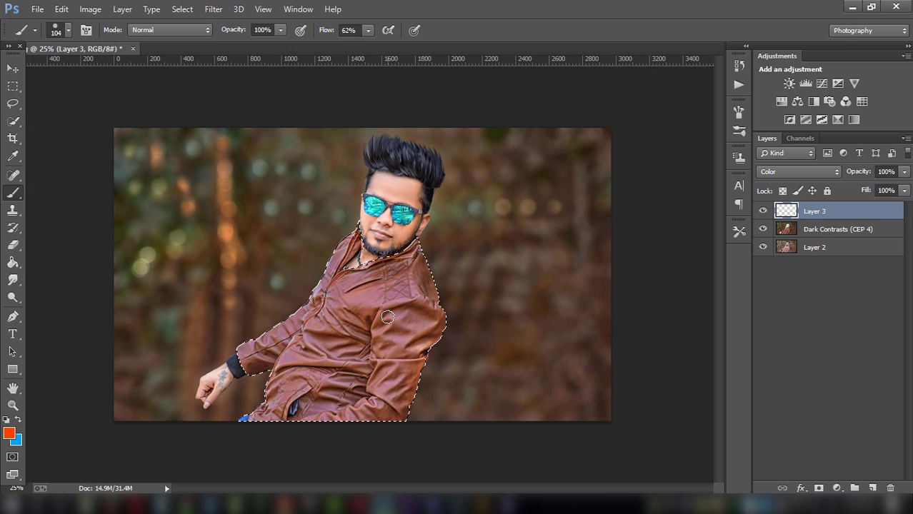
pyautogui.press(']')
pyautogui.press(']')
pyautogui.moveTo(398, 287)
pyautogui.mouseDown()
pyautogui.moveTo(367, 346)
pyautogui.moveTo(408, 260)
pyautogui.moveTo(406, 392)
pyautogui.moveTo(377, 410)
pyautogui.moveTo(258, 414)
pyautogui.moveTo(303, 378)
pyautogui.moveTo(356, 275)
pyautogui.moveTo(354, 340)
pyautogui.moveTo(324, 284)
pyautogui.moveTo(346, 257)
pyautogui.moveTo(330, 314)
pyautogui.moveTo(271, 341)
pyautogui.moveTo(287, 356)
pyautogui.moveTo(321, 350)
pyautogui.moveTo(361, 390)
pyautogui.mouseUp()
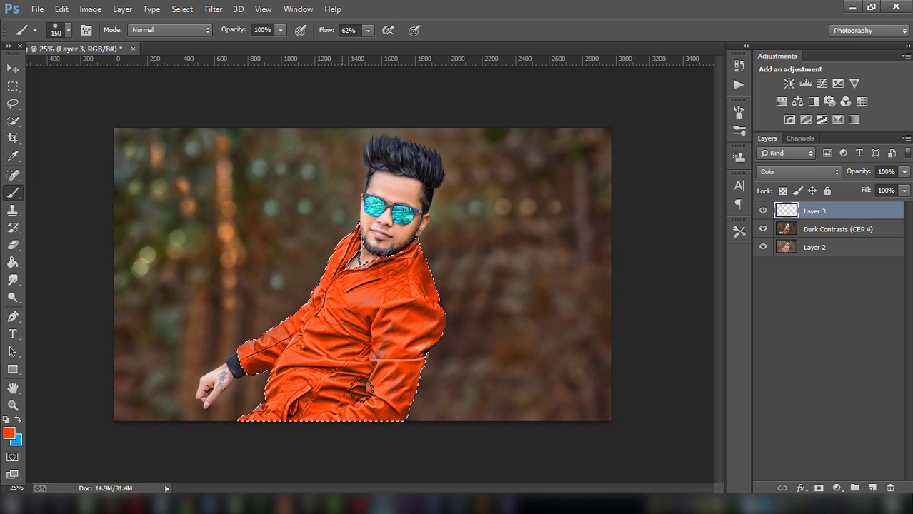
pyautogui.press(']')
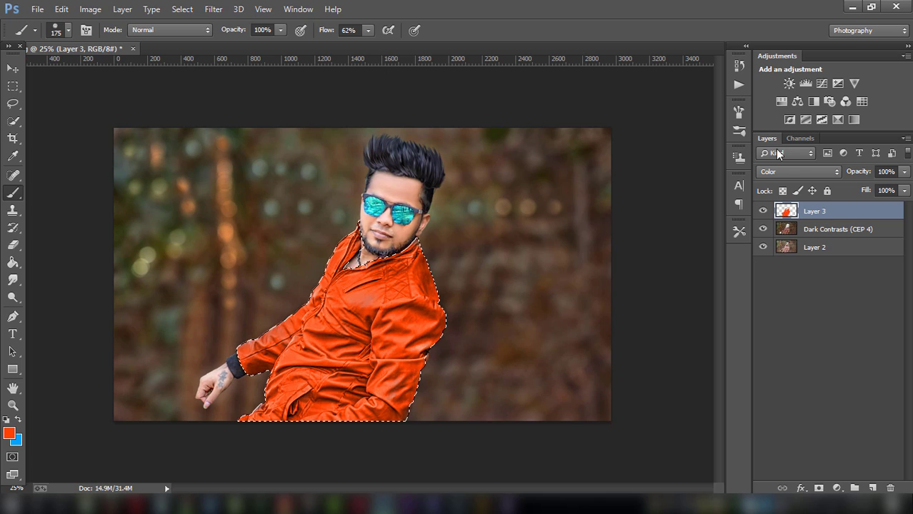
# - Try Overlay blending on Layer 3, then set it back to Color
pyautogui.click(789, 172)
pyautogui.click(789, 169)
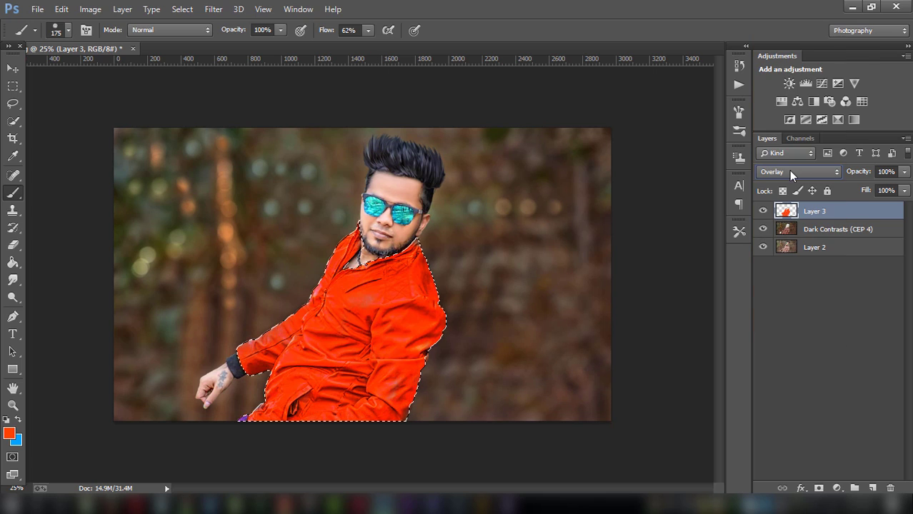
pyautogui.click(789, 171)
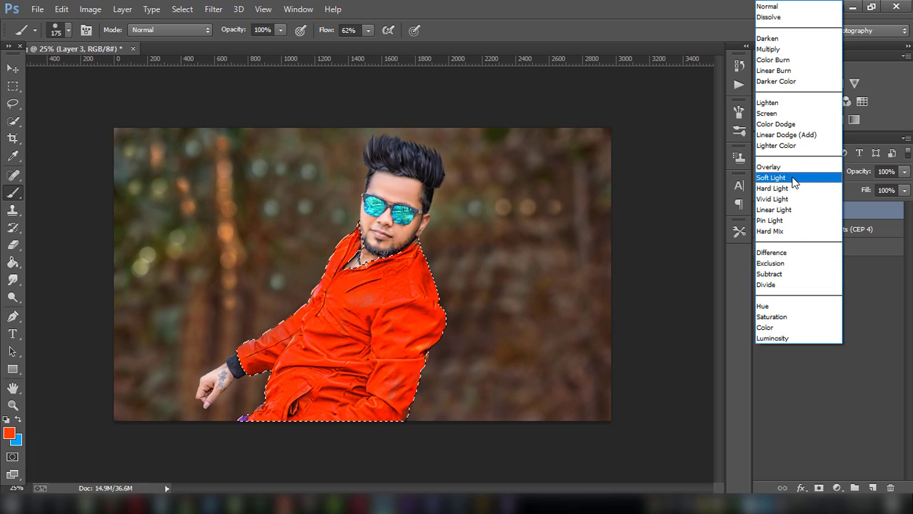
pyautogui.click(783, 327)
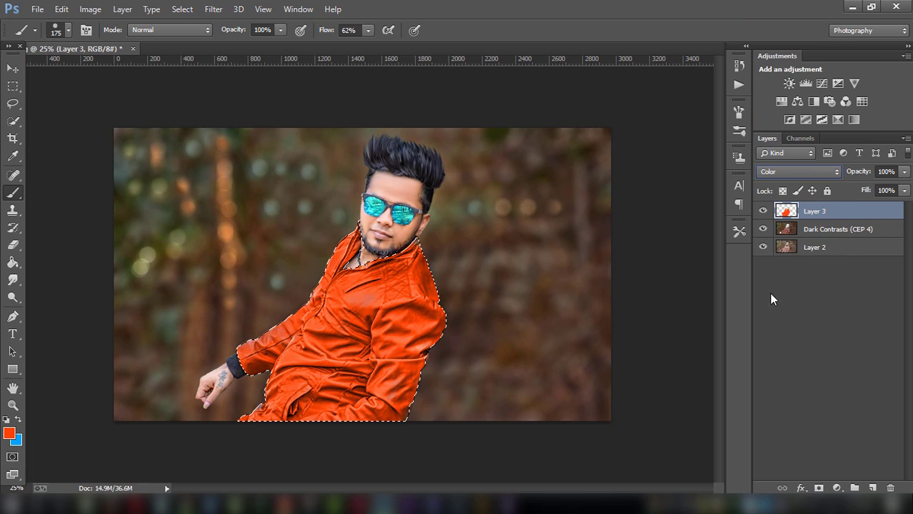
pyautogui.click(88, 10)
pyautogui.moveTo(110, 42)
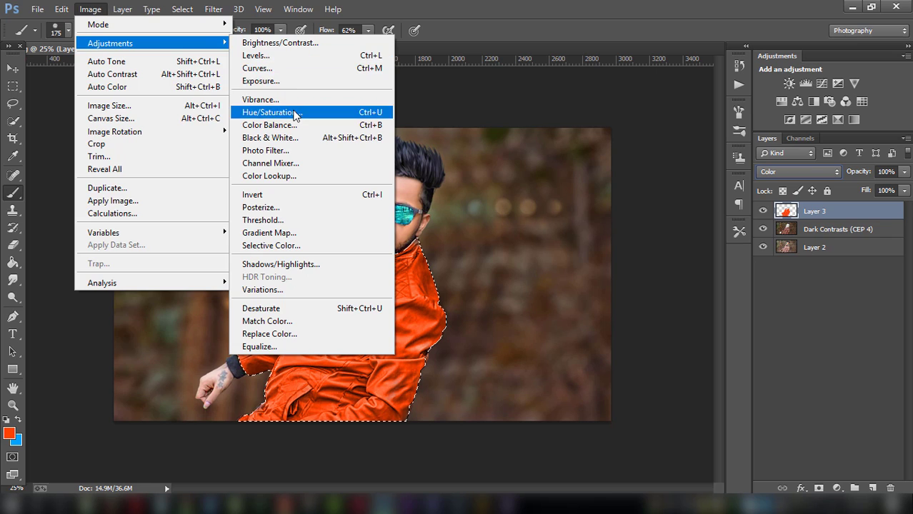
# - Apply Hue/Saturation to the jacket with Hue -11, Saturation -42 and slightly lower Lightness
pyautogui.click(322, 114)
pyautogui.moveTo(720, 186); pyautogui.dragTo(713, 187)
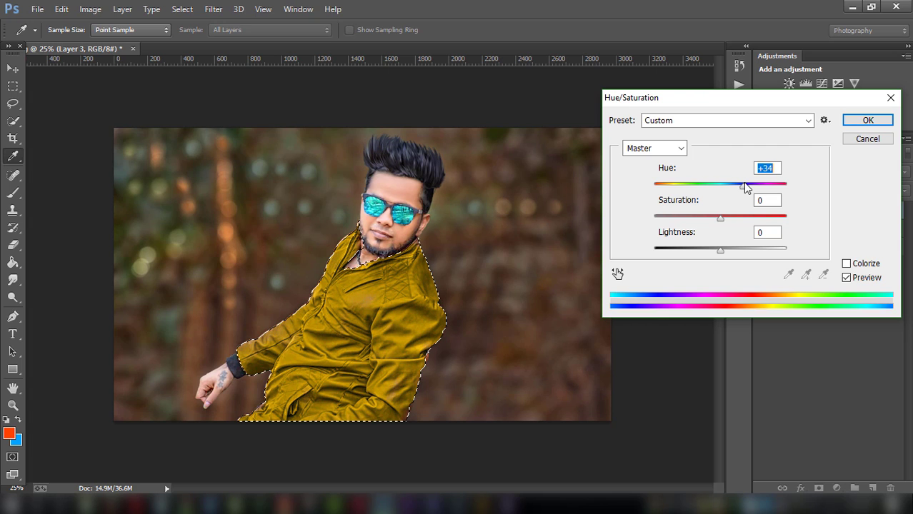
pyautogui.moveTo(711, 185)
pyautogui.mouseDown()
pyautogui.moveTo(731, 185)
pyautogui.moveTo(717, 183)
pyautogui.mouseUp()
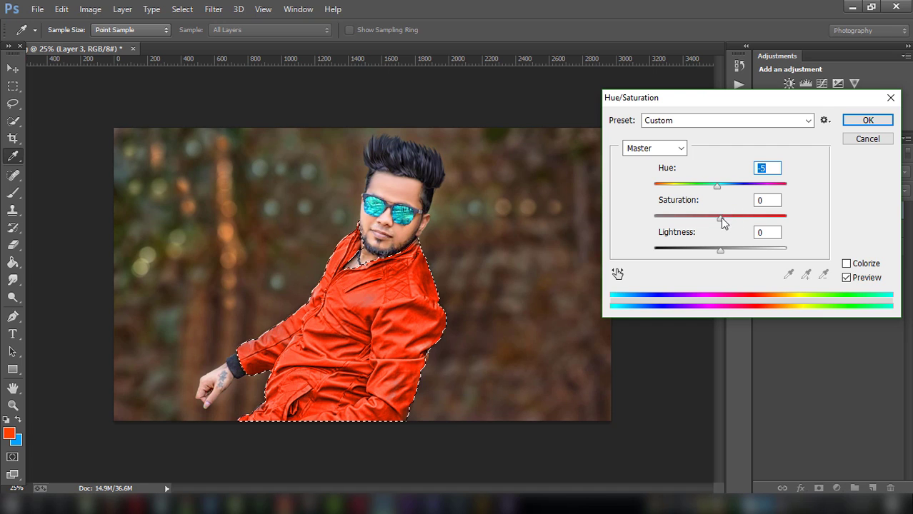
pyautogui.moveTo(720, 216); pyautogui.dragTo(702, 216)
pyautogui.moveTo(720, 251)
pyautogui.mouseDown()
pyautogui.moveTo(732, 251)
pyautogui.moveTo(720, 251)
pyautogui.mouseUp()
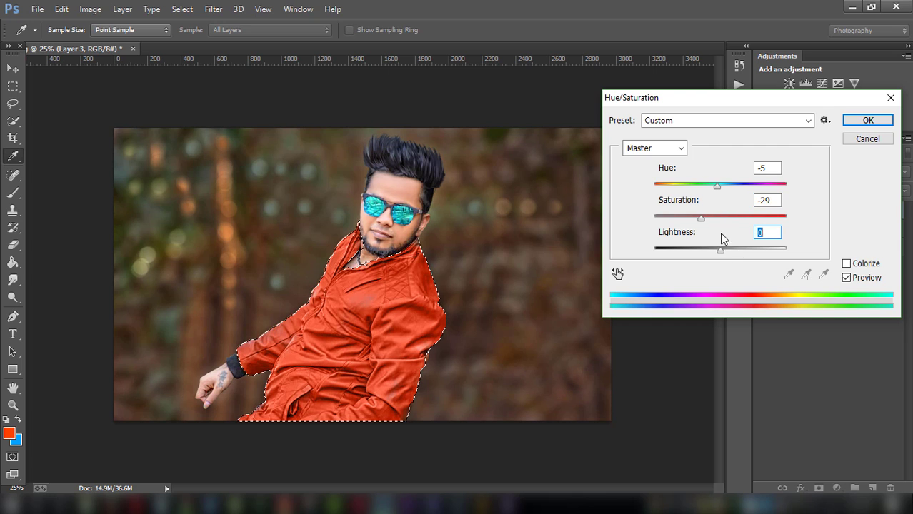
pyautogui.moveTo(701, 217)
pyautogui.mouseDown()
pyautogui.moveTo(775, 214)
pyautogui.moveTo(642, 215)
pyautogui.moveTo(708, 216)
pyautogui.moveTo(697, 216)
pyautogui.mouseUp()
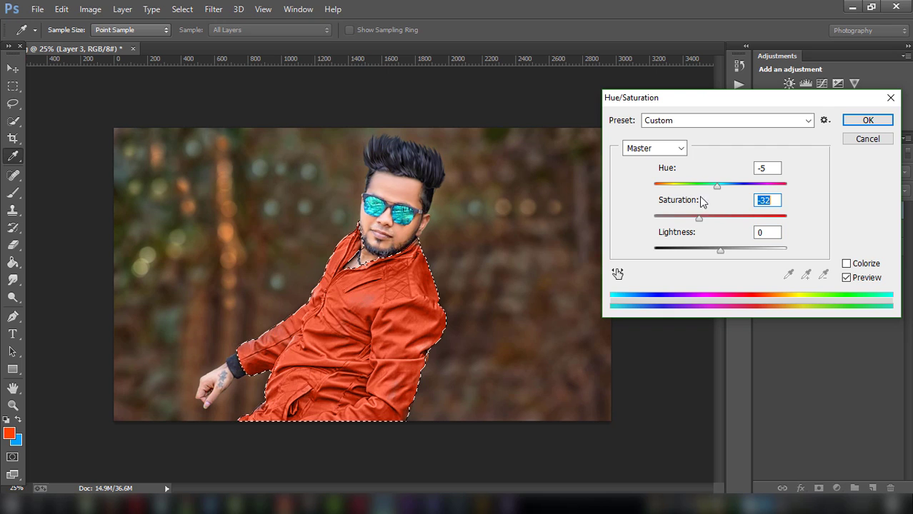
pyautogui.moveTo(725, 185)
pyautogui.mouseDown()
pyautogui.moveTo(766, 187)
pyautogui.moveTo(688, 188)
pyautogui.moveTo(715, 188)
pyautogui.moveTo(706, 189)
pyautogui.moveTo(736, 218)
pyautogui.moveTo(691, 213)
pyautogui.mouseUp()
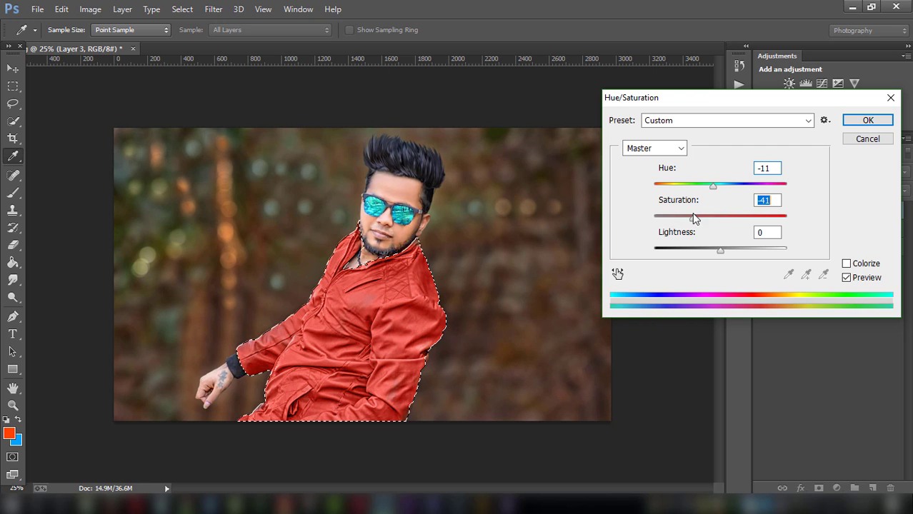
pyautogui.moveTo(720, 250)
pyautogui.mouseDown()
pyautogui.moveTo(707, 245)
pyautogui.moveTo(719, 243)
pyautogui.mouseUp()
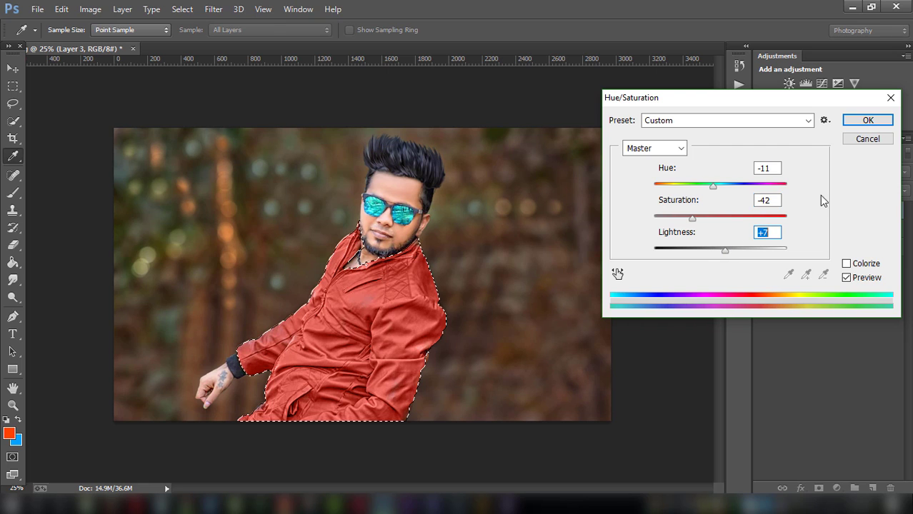
pyautogui.click(867, 120)
# - Deselect the jacket and zoom out and back in to review the photo
pyautogui.hotkey('ctrl', 'd')
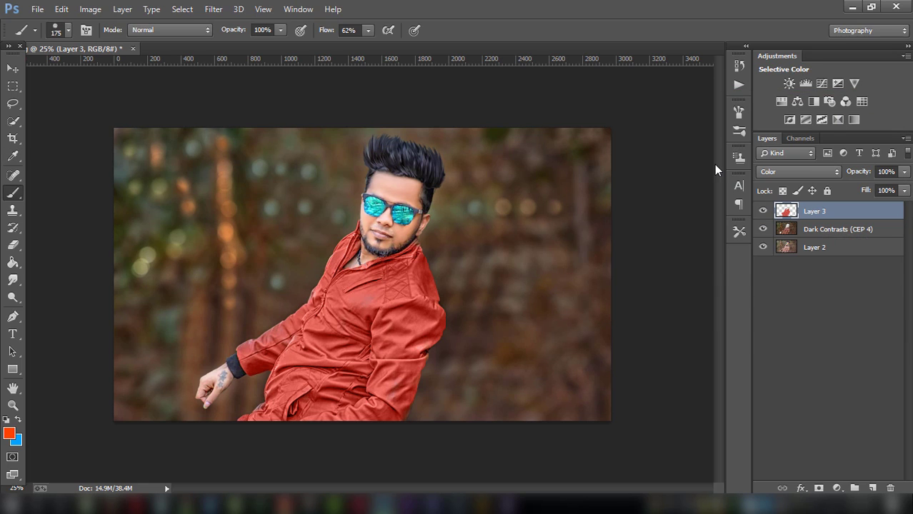
pyautogui.hotkey('ctrl', '-')
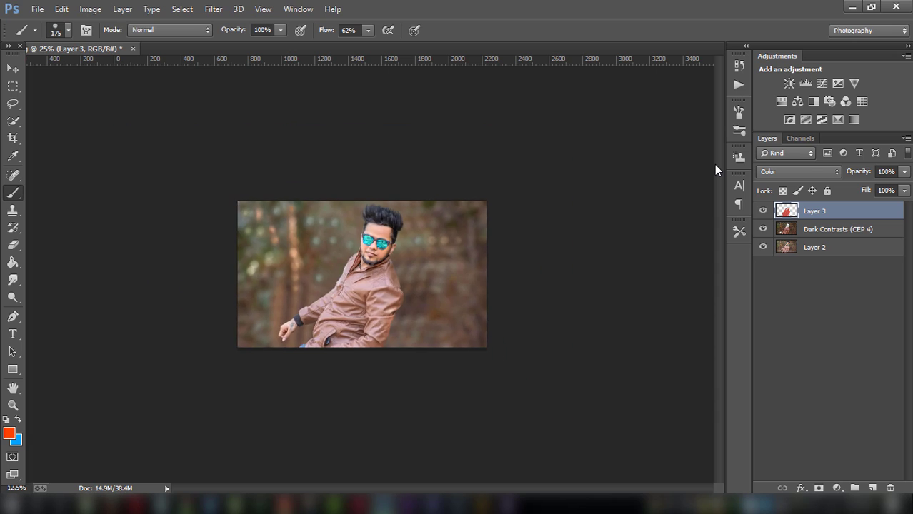
pyautogui.hotkey('ctrl', '-')
pyautogui.hotkey('ctrl', '-')
pyautogui.hotkey('ctrl', '+')
pyautogui.hotkey('ctrl', '+')
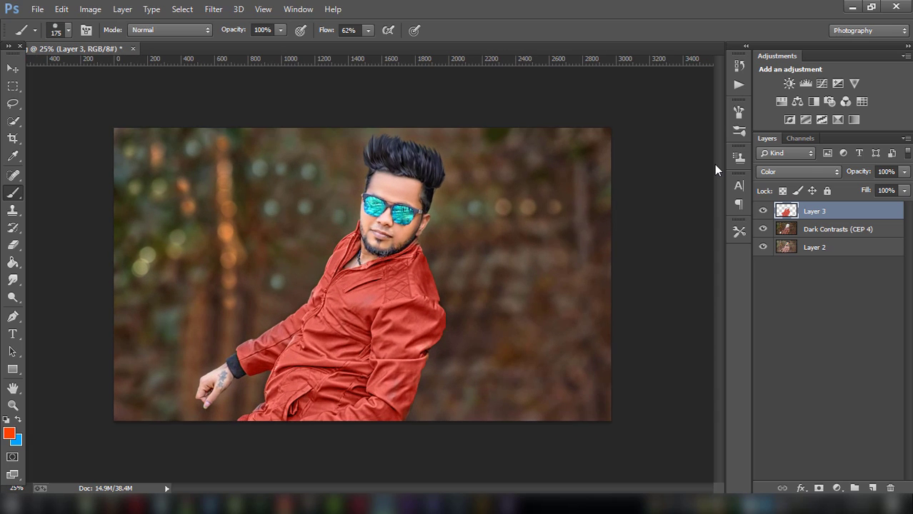
pyautogui.hotkey('ctrl', '+')
pyautogui.hotkey('ctrl', '-')
# - Apply Color Efex Pro 3.0 Tonal Contrast to the jacket layer as a new layer
pyautogui.click(213, 9)
pyautogui.click(464, 365)
pyautogui.moveTo(151, 100); pyautogui.dragTo(170, 452)
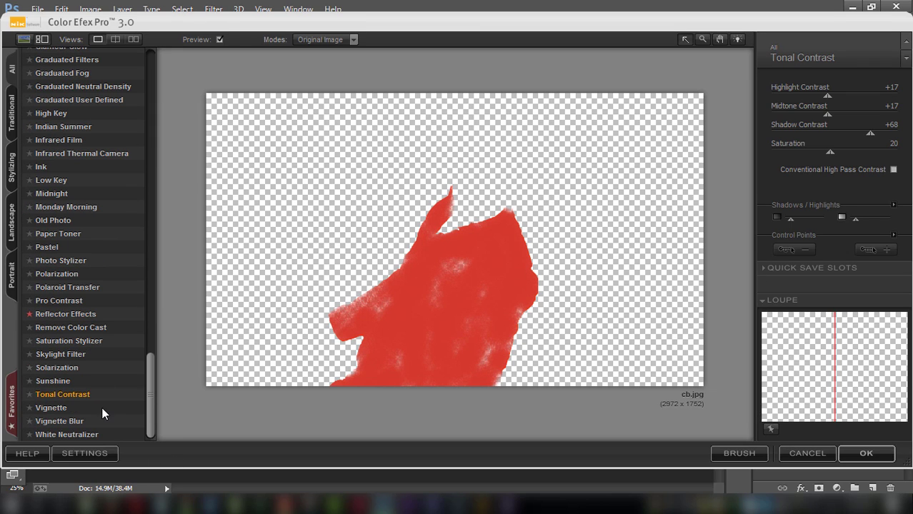
pyautogui.click(62, 408)
pyautogui.click(64, 399)
pyautogui.click(866, 453)
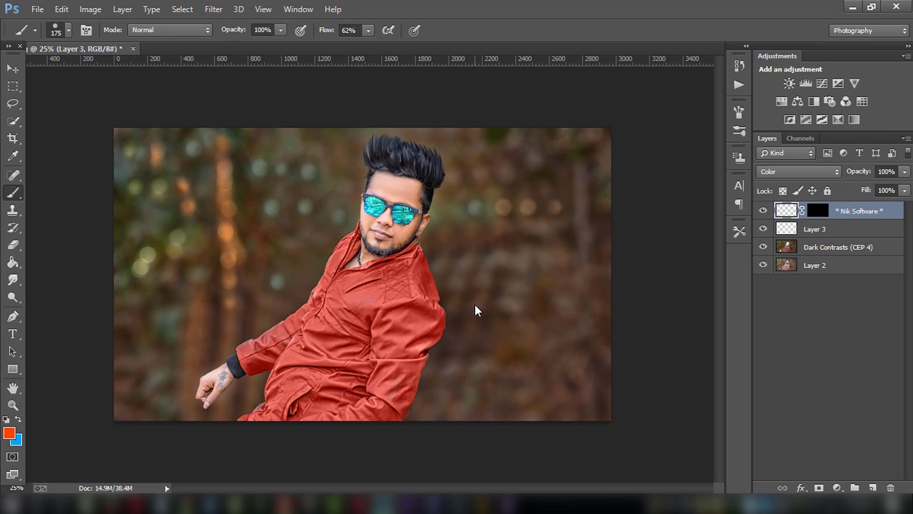
# - Set the Tonal Contrast layer to 64% opacity and flatten the image
pyautogui.click(904, 171)
pyautogui.moveTo(876, 187); pyautogui.dragTo(878, 187)
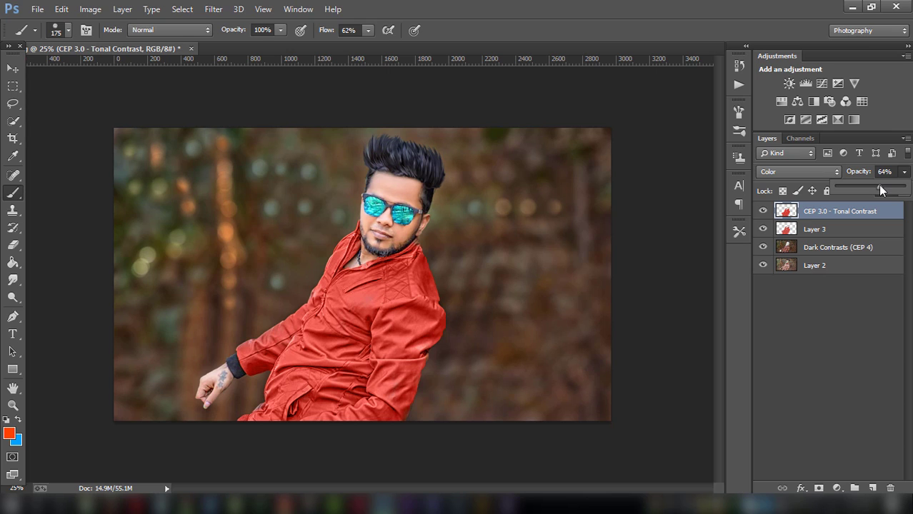
pyautogui.rightClick(858, 213)
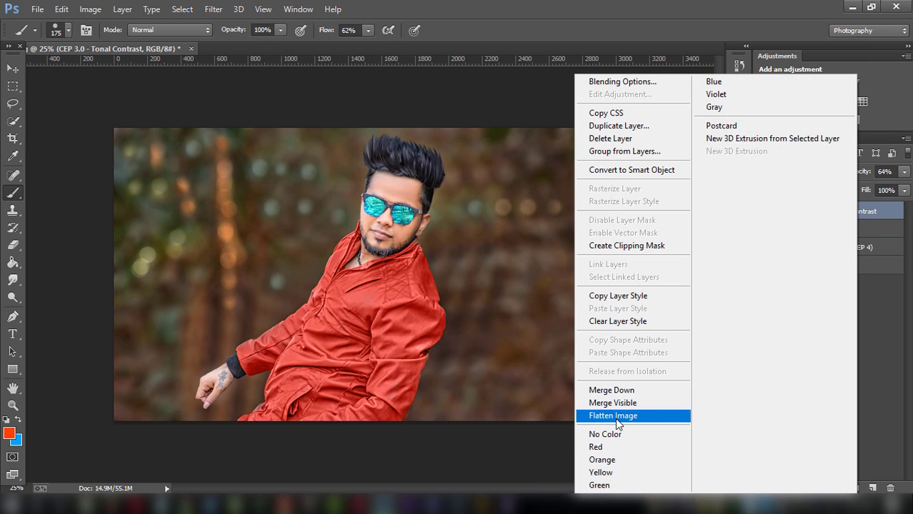
pyautogui.click(615, 416)
pyautogui.click(213, 8)
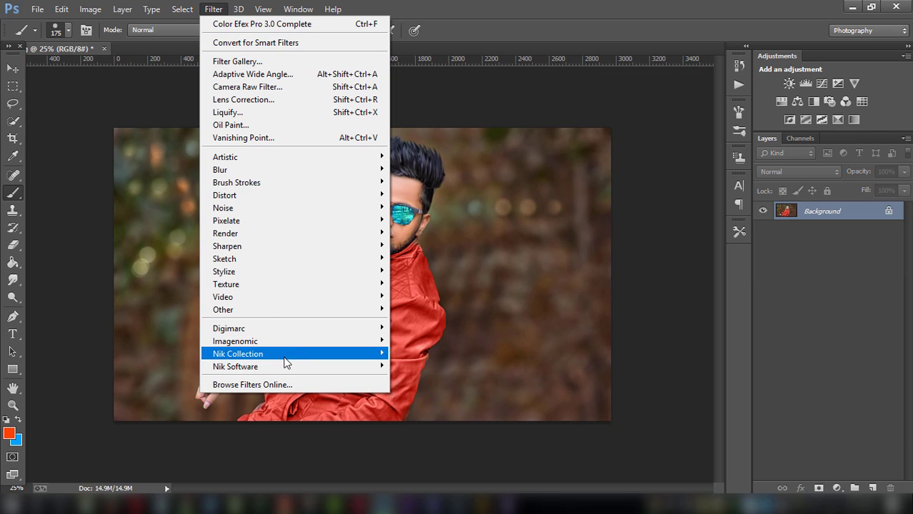
pyautogui.moveTo(238, 355)
pyautogui.click(427, 350)
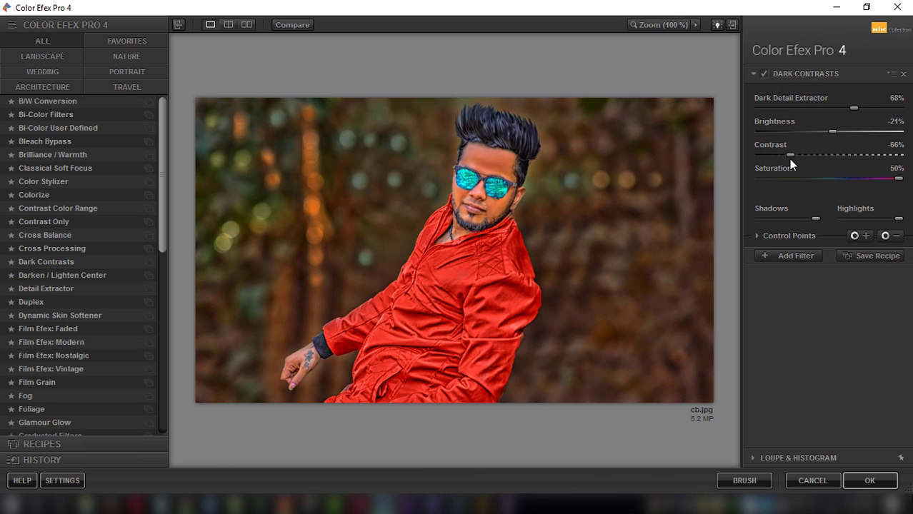
pyautogui.click(863, 177)
pyautogui.click(812, 481)
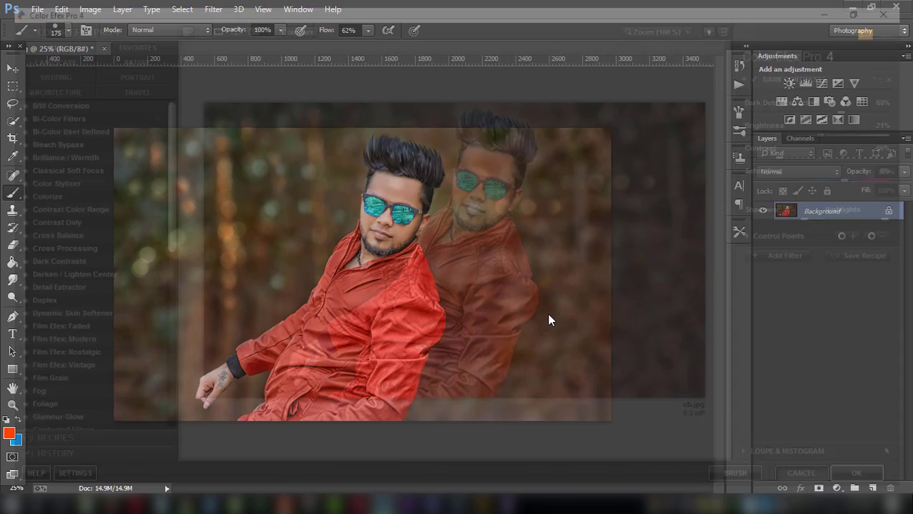
# - Add a Selective Color layer and add black, magenta and cyan to the Reds
pyautogui.click(214, 9)
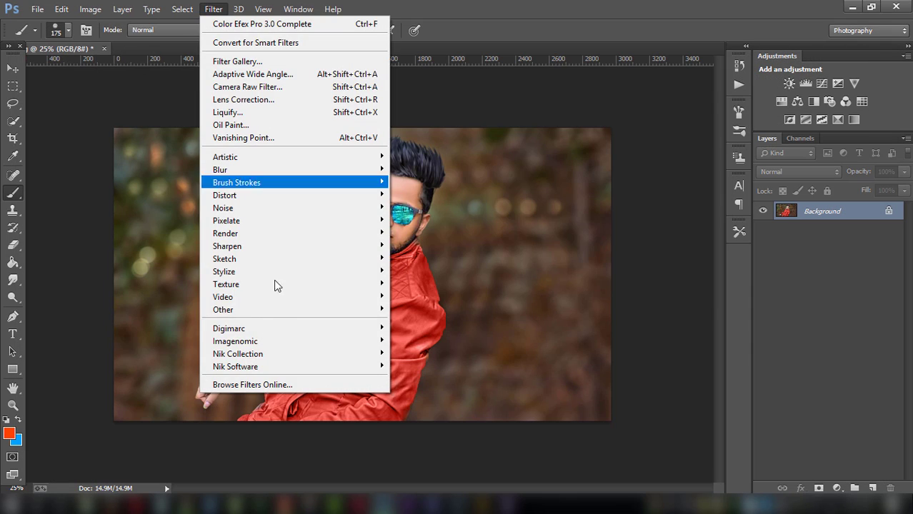
pyautogui.click(835, 134)
pyautogui.click(836, 122)
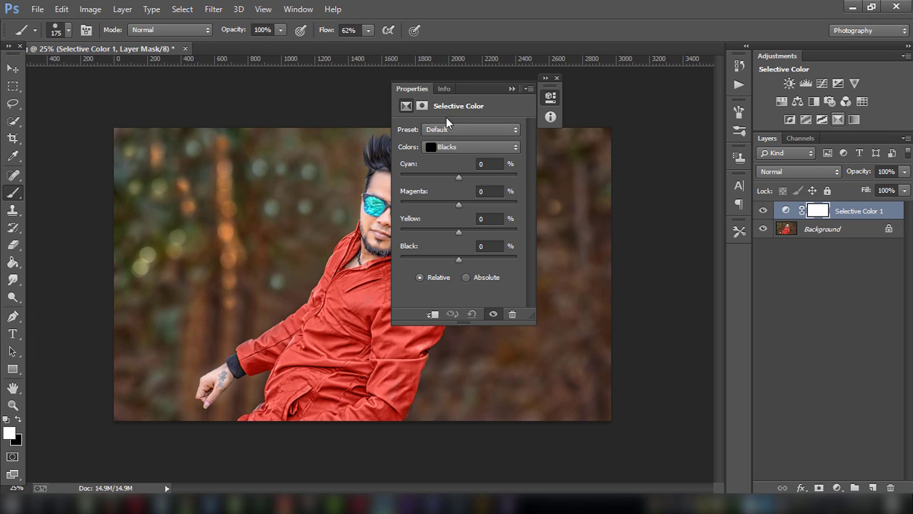
pyautogui.moveTo(462, 86); pyautogui.dragTo(601, 86)
pyautogui.click(599, 146)
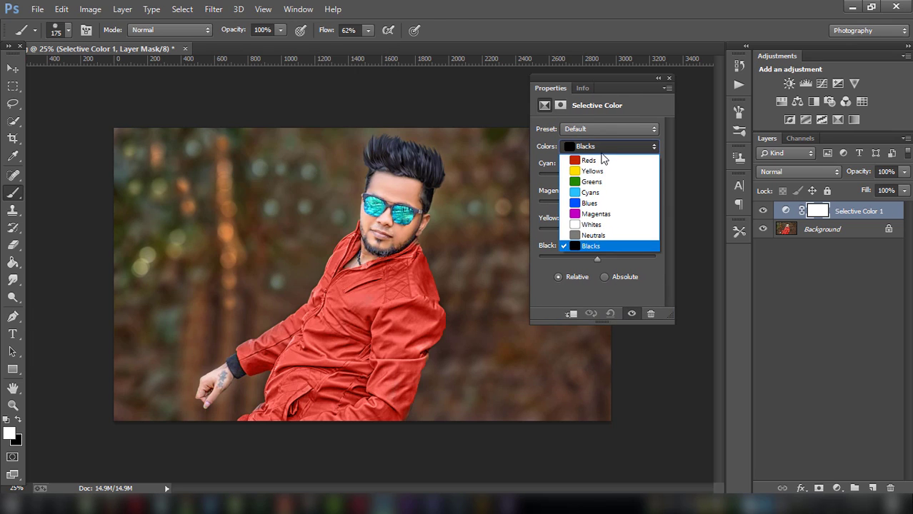
pyautogui.click(600, 156)
pyautogui.moveTo(600, 257)
pyautogui.mouseDown()
pyautogui.moveTo(614, 257)
pyautogui.moveTo(584, 257)
pyautogui.moveTo(598, 258)
pyautogui.moveTo(588, 231)
pyautogui.mouseUp()
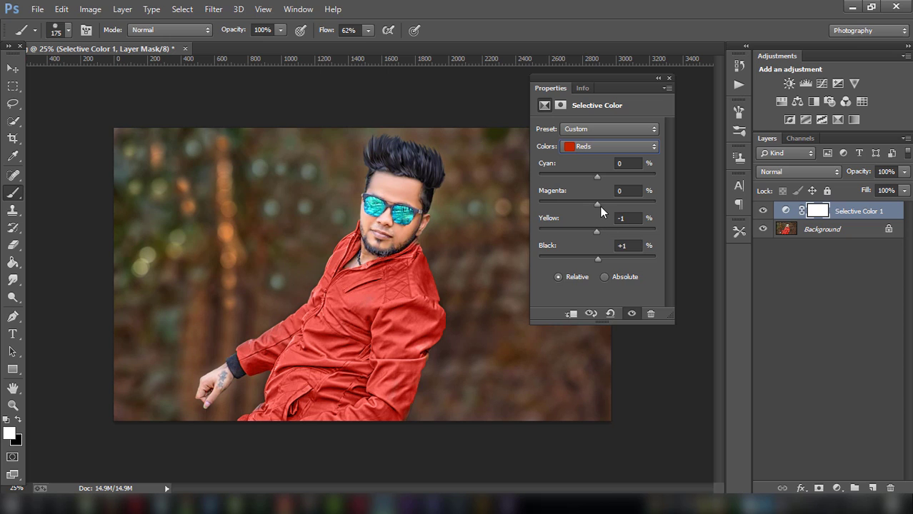
pyautogui.moveTo(600, 206)
pyautogui.mouseDown()
pyautogui.moveTo(586, 201)
pyautogui.moveTo(611, 207)
pyautogui.mouseUp()
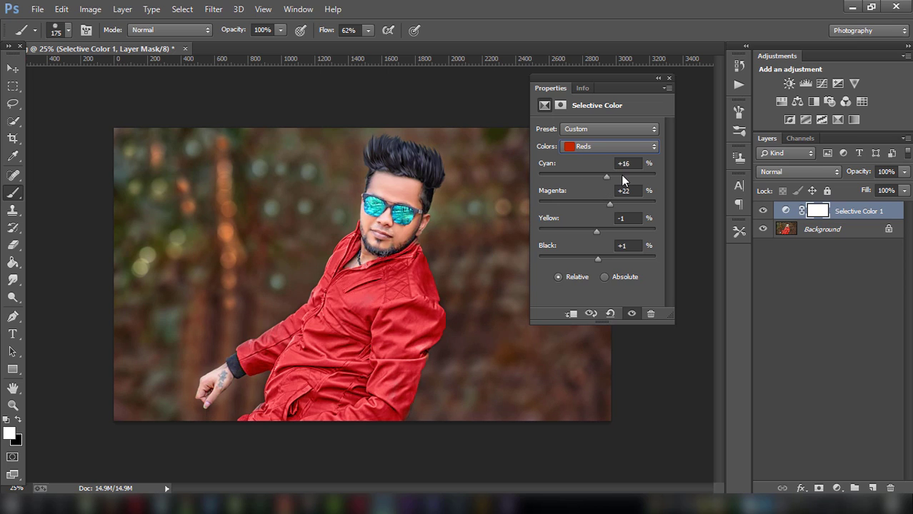
pyautogui.moveTo(632, 175); pyautogui.dragTo(633, 175)
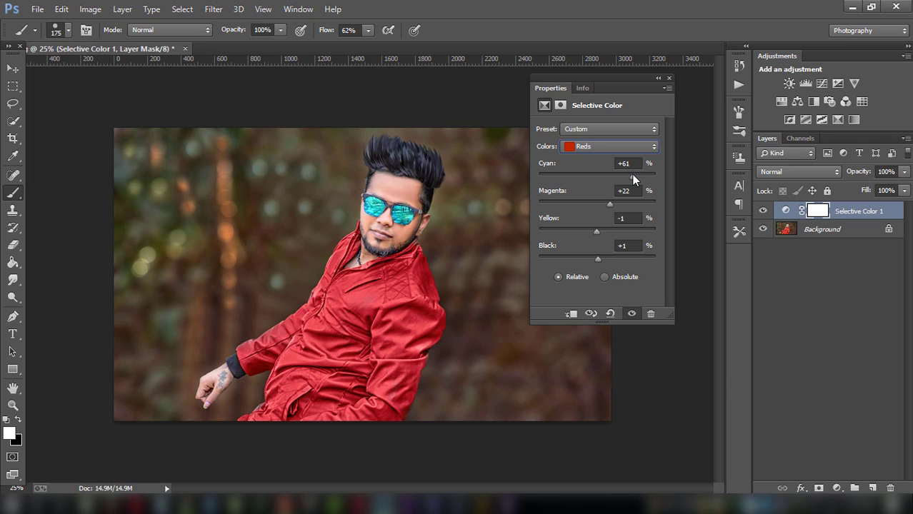
# - Adjust Yellows (less cyan, yellow +100) and Blues (magenta +100, more black)
pyautogui.click(601, 145)
pyautogui.click(601, 169)
pyautogui.moveTo(586, 175); pyautogui.dragTo(547, 172)
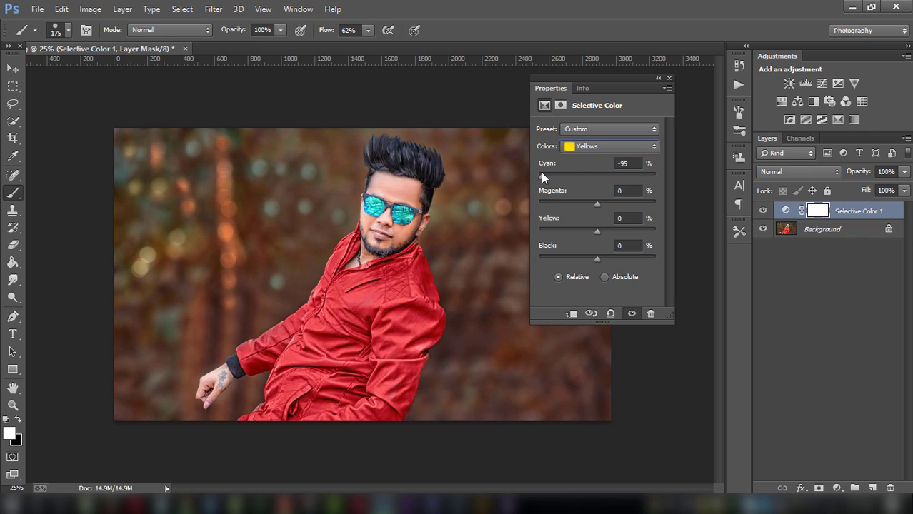
pyautogui.moveTo(618, 205); pyautogui.dragTo(596, 203)
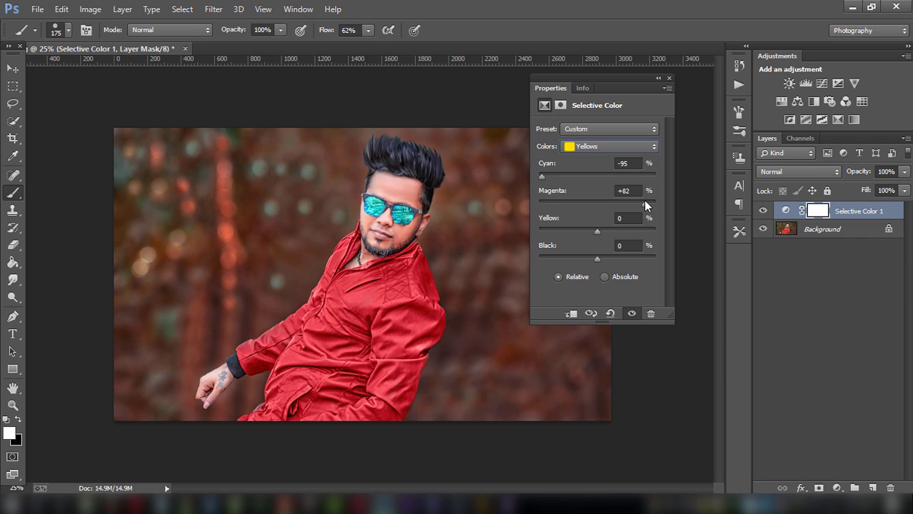
pyautogui.moveTo(576, 229)
pyautogui.mouseDown()
pyautogui.moveTo(564, 227)
pyautogui.moveTo(655, 228)
pyautogui.mouseUp()
pyautogui.click(611, 150)
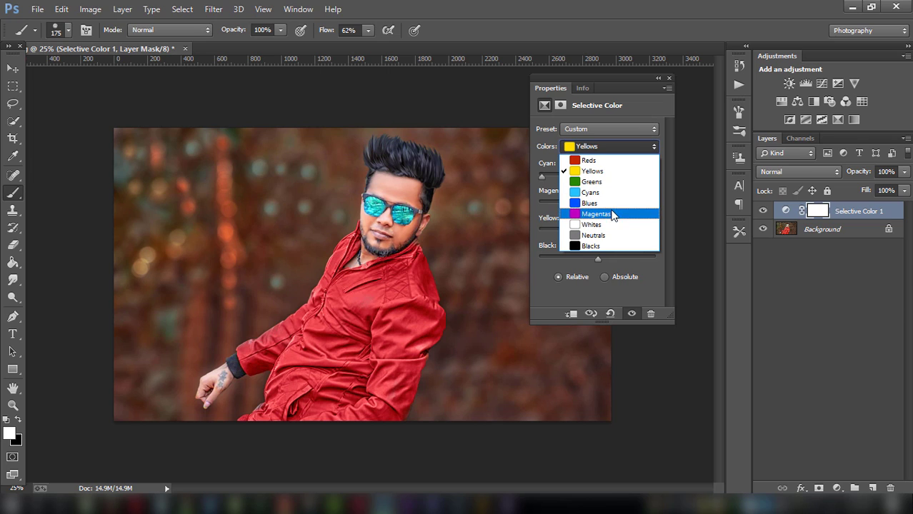
pyautogui.click(601, 204)
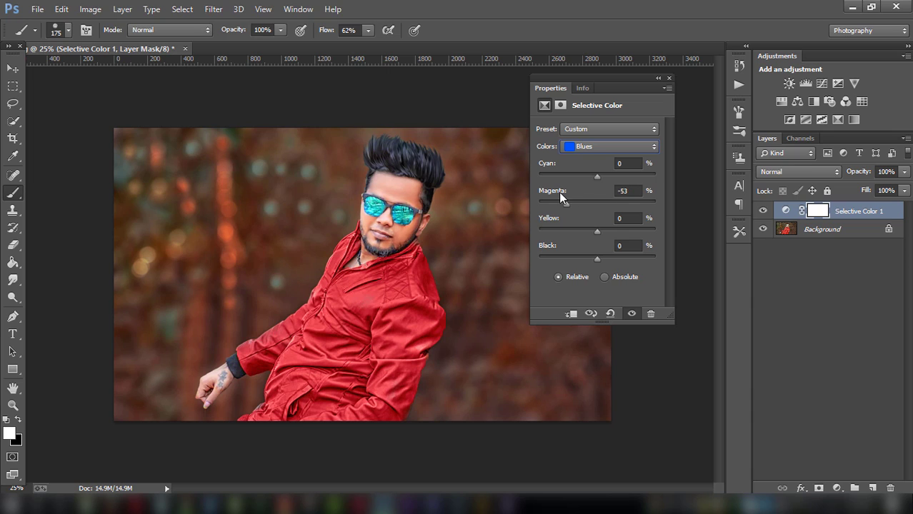
pyautogui.click(623, 203)
pyautogui.moveTo(658, 192)
pyautogui.mouseDown()
pyautogui.moveTo(584, 193)
pyautogui.moveTo(673, 192)
pyautogui.mouseUp()
pyautogui.moveTo(581, 259)
pyautogui.mouseDown()
pyautogui.moveTo(544, 257)
pyautogui.moveTo(676, 238)
pyautogui.moveTo(534, 255)
pyautogui.moveTo(636, 238)
pyautogui.mouseUp()
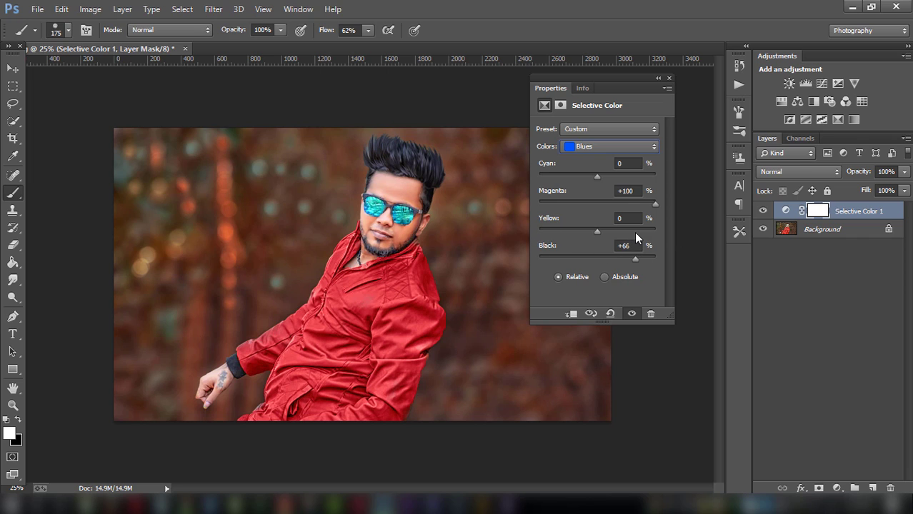
# - Paint black on the Selective Color mask to keep it off the face
pyautogui.doubleClick(657, 77)
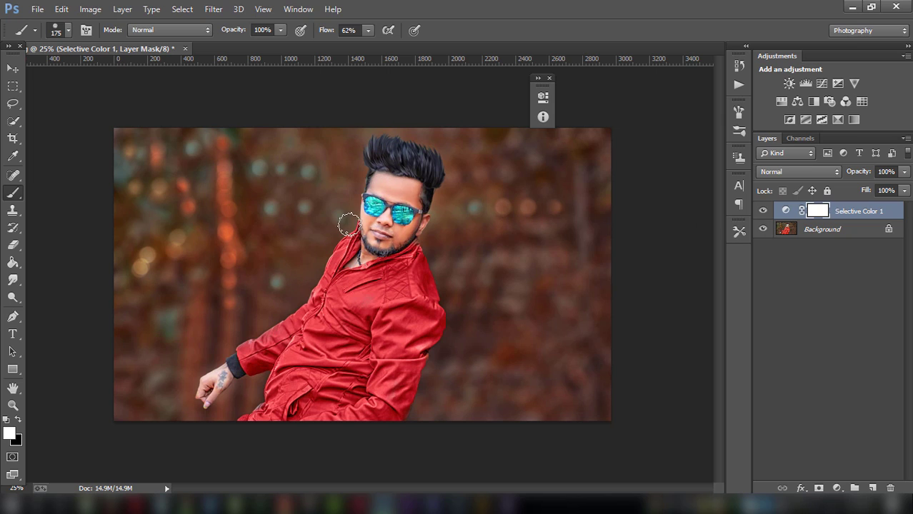
pyautogui.click(17, 419)
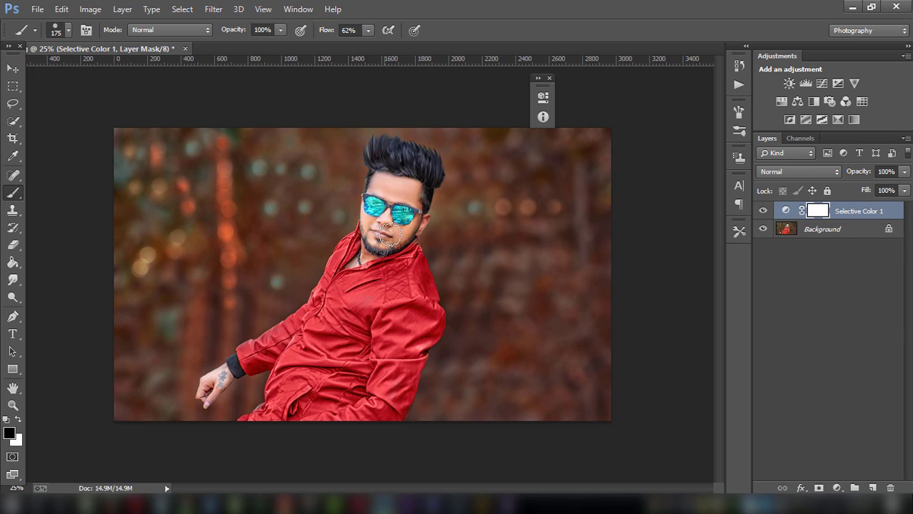
pyautogui.moveTo(388, 232); pyautogui.dragTo(379, 227)
# - Flatten the image, unlock it as Layer 0, and duplicate it to Layer 0 copy
pyautogui.rightClick(877, 215)
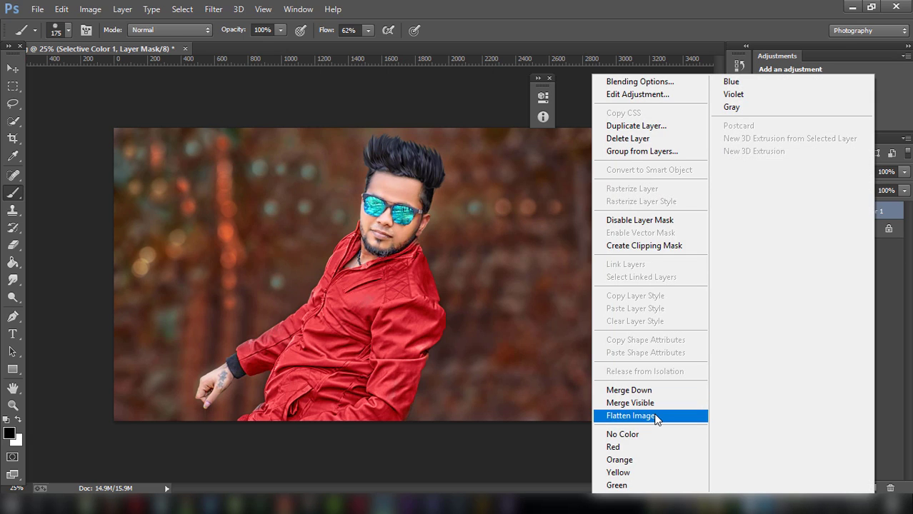
pyautogui.click(656, 420)
pyautogui.click(207, 10)
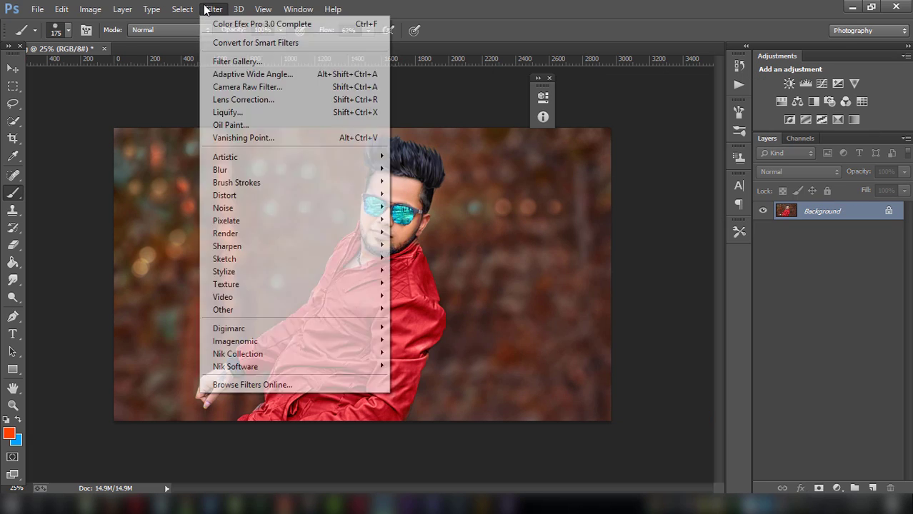
pyautogui.click(855, 211)
pyautogui.doubleClick(856, 211)
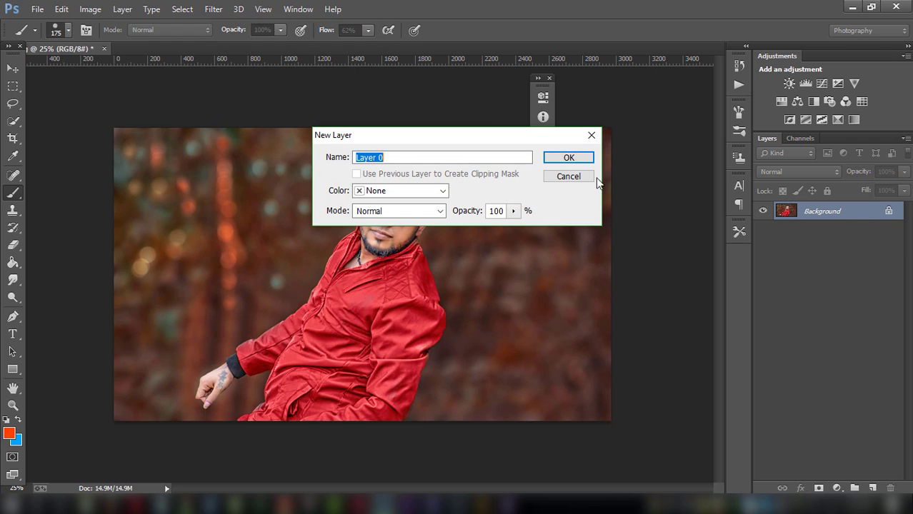
pyautogui.press('Return')
pyautogui.moveTo(888, 215); pyautogui.dragTo(873, 488)
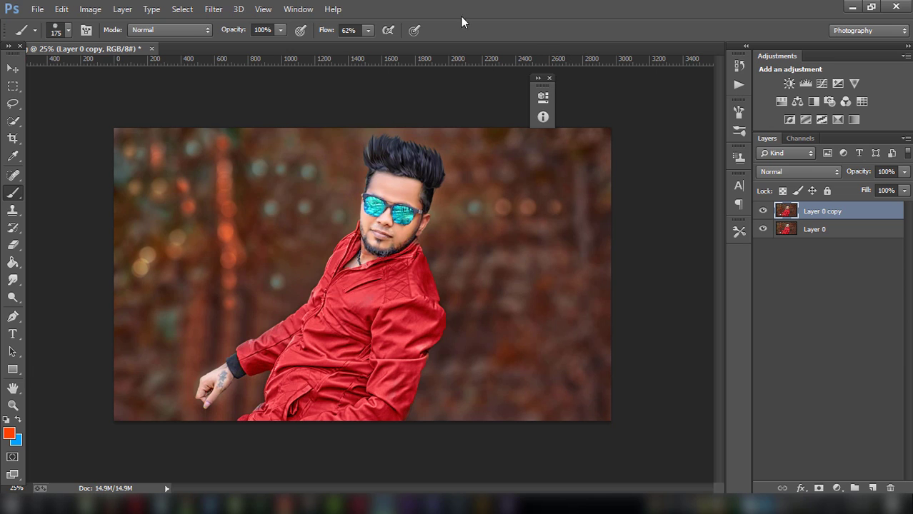
pyautogui.click(213, 9)
# - Apply Oil Paint to Layer 0 copy with Stylization 3.86 and Cleanliness 3.1
pyautogui.click(231, 124)
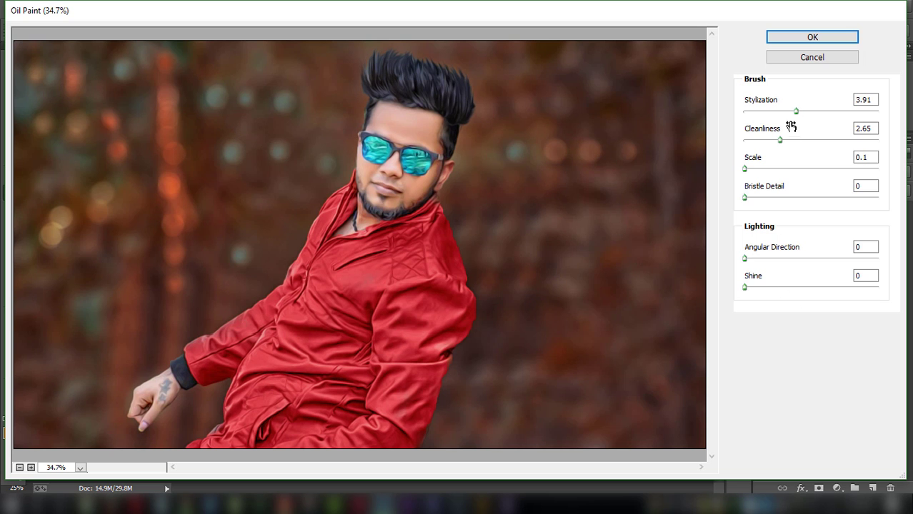
pyautogui.moveTo(796, 111); pyautogui.dragTo(837, 112)
pyautogui.moveTo(781, 140)
pyautogui.mouseDown()
pyautogui.moveTo(857, 140)
pyautogui.moveTo(819, 131)
pyautogui.moveTo(795, 111)
pyautogui.mouseUp()
pyautogui.moveTo(821, 140); pyautogui.dragTo(786, 141)
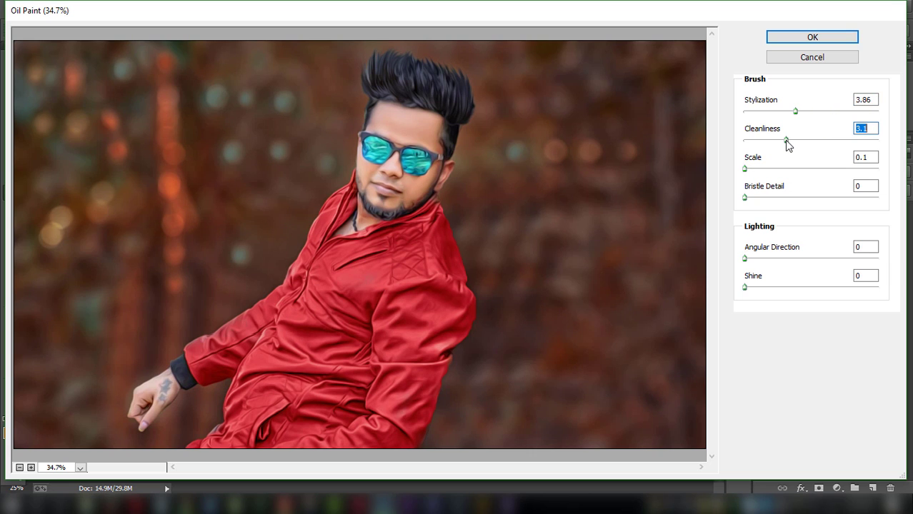
pyautogui.click(801, 41)
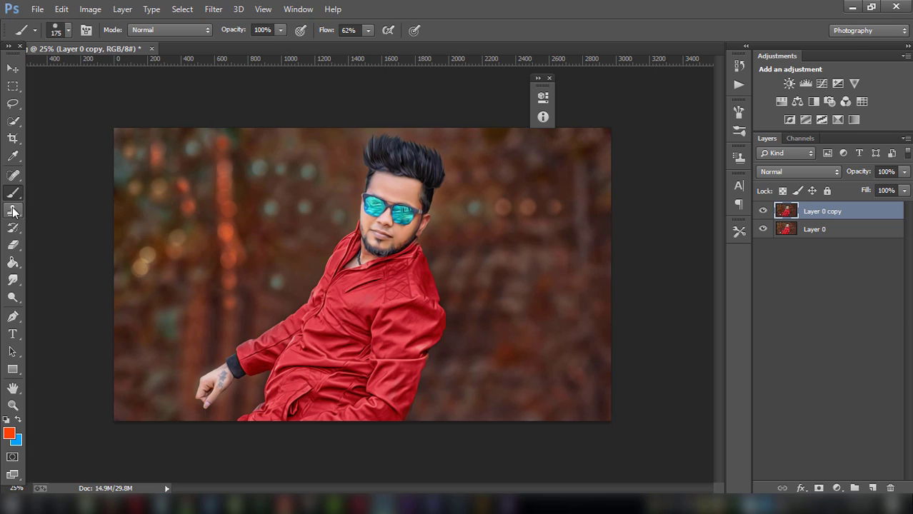
# - Erase the oil-paint layer over the sunglasses and hand tattoo, undoing the neck stroke
pyautogui.press('g')
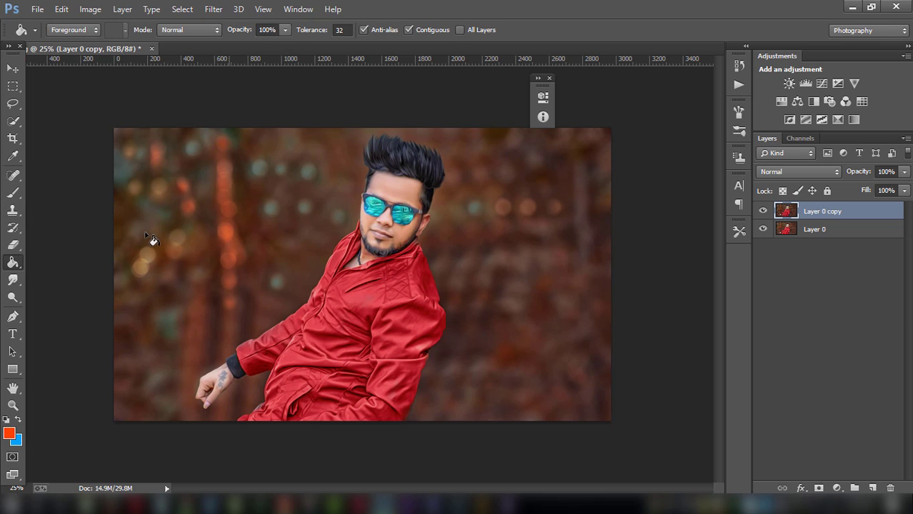
pyautogui.click(12, 244)
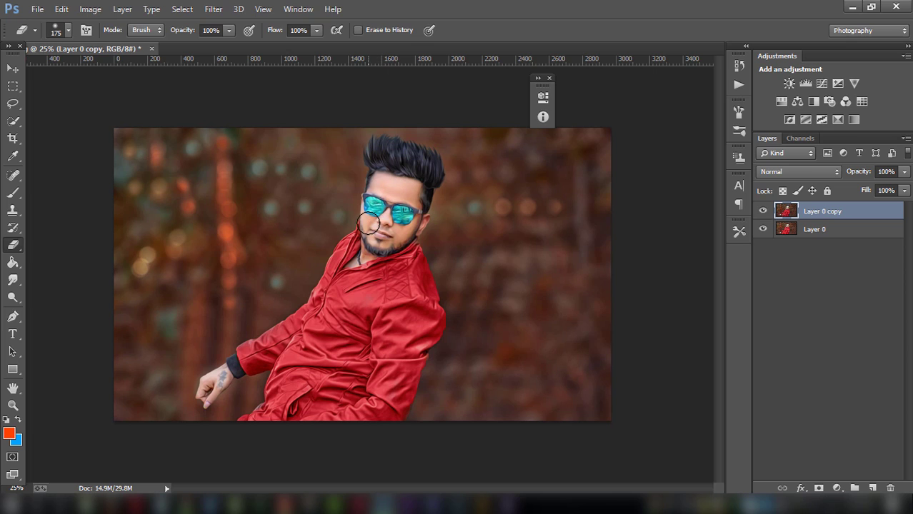
pyautogui.moveTo(369, 224); pyautogui.dragTo(411, 222)
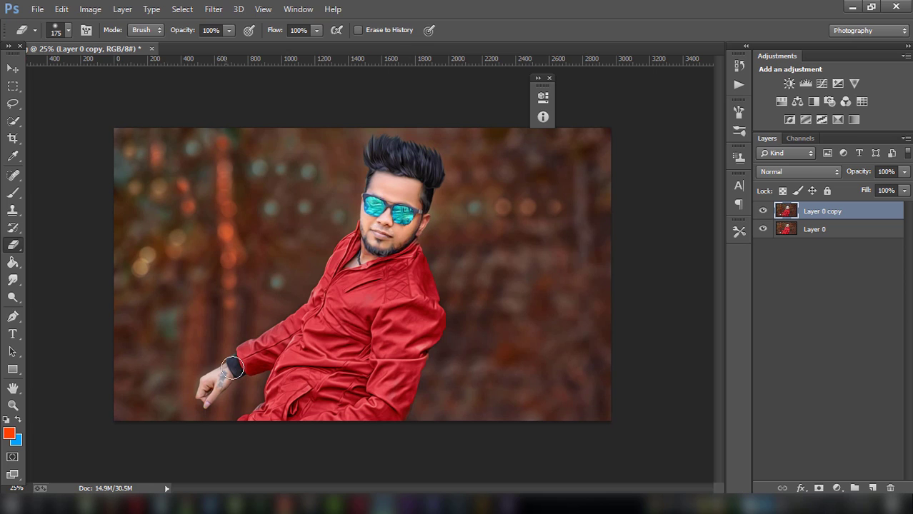
pyautogui.moveTo(212, 384); pyautogui.dragTo(218, 375)
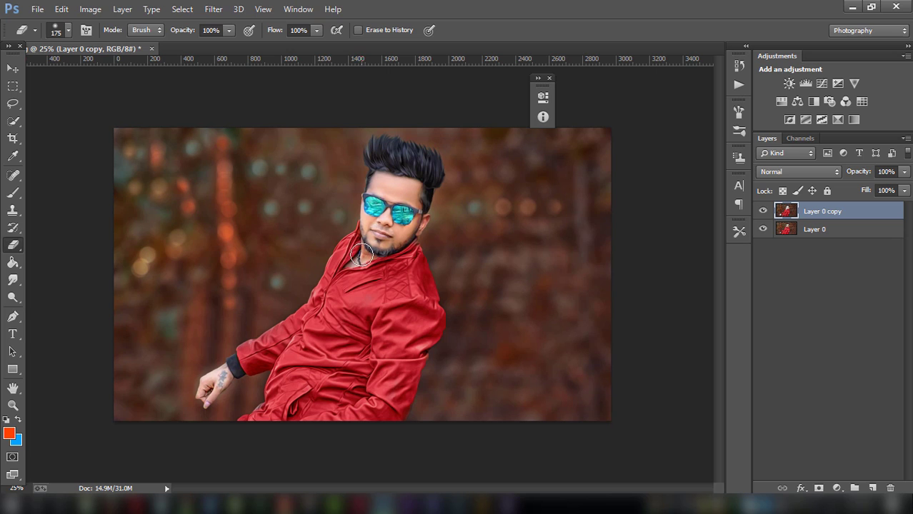
pyautogui.moveTo(357, 258); pyautogui.dragTo(364, 237)
pyautogui.click(61, 9)
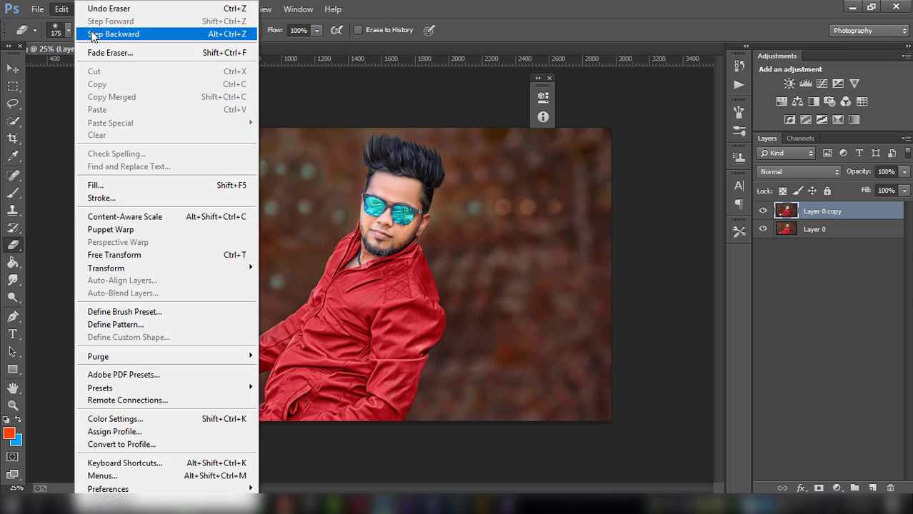
pyautogui.click(92, 36)
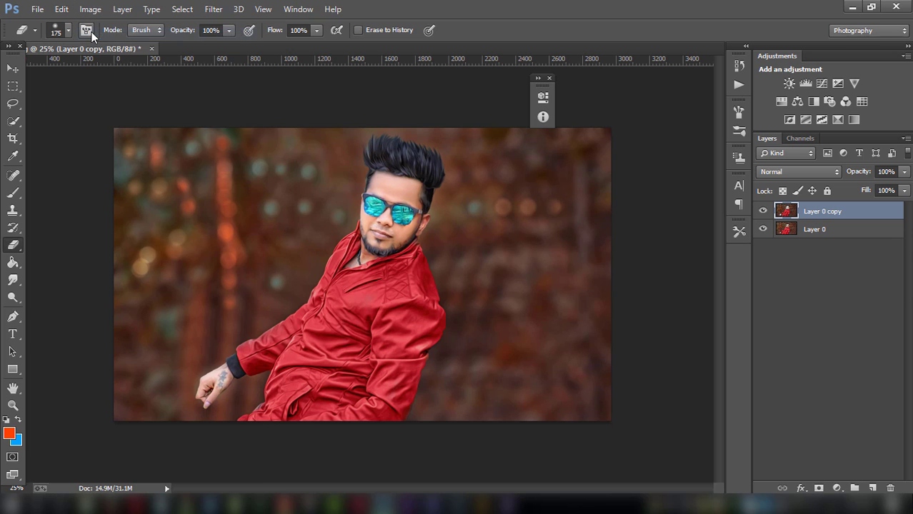
# - Flatten all layers into a single Background layer
pyautogui.rightClick(835, 212)
pyautogui.click(629, 417)
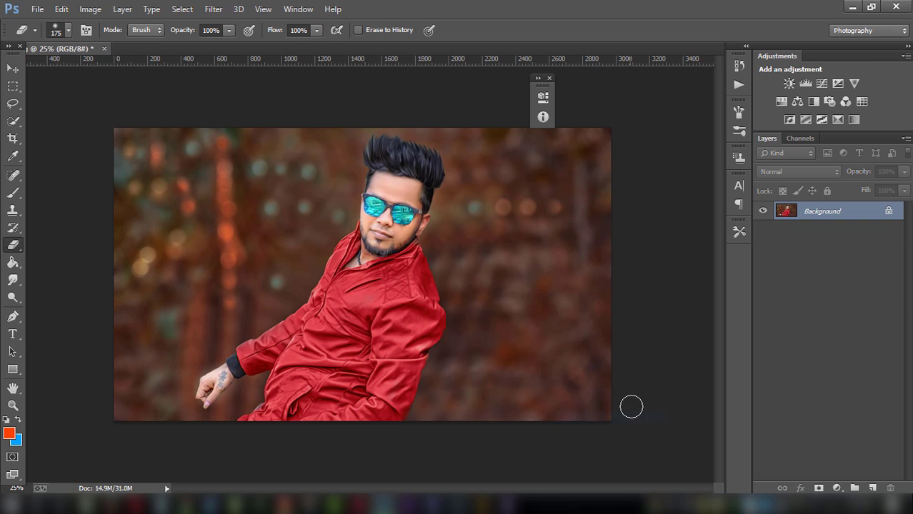
pyautogui.hotkey('ctrl', '-')
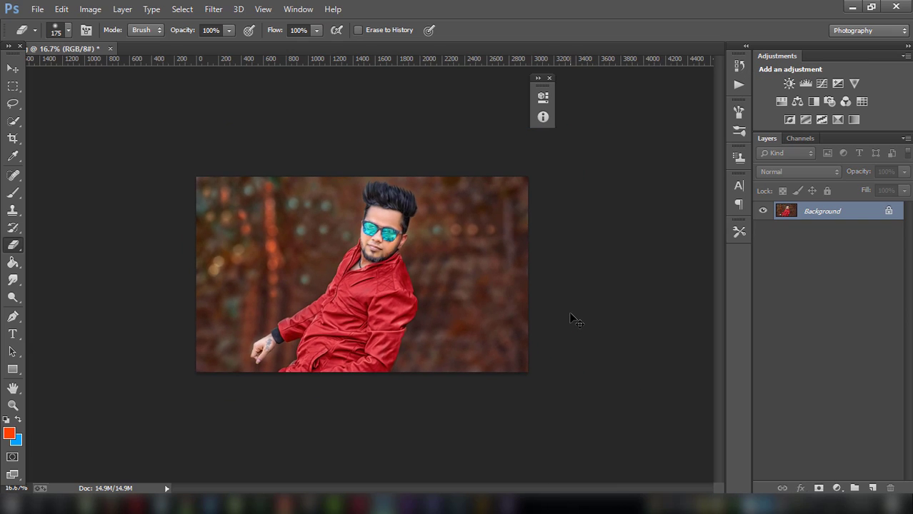
pyautogui.hotkey('ctrl', '-')
pyautogui.hotkey('ctrl', '-')
pyautogui.hotkey('ctrl', '+')
pyautogui.hotkey('ctrl', '+')
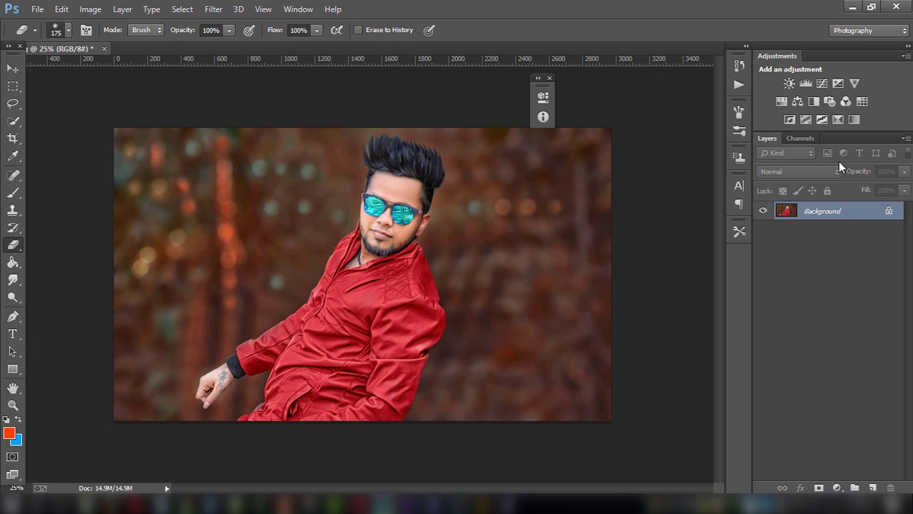
# - In the Camera Raw Filter, set Clarity +22, Whites +23 and Blacks +23
pyautogui.click(213, 8)
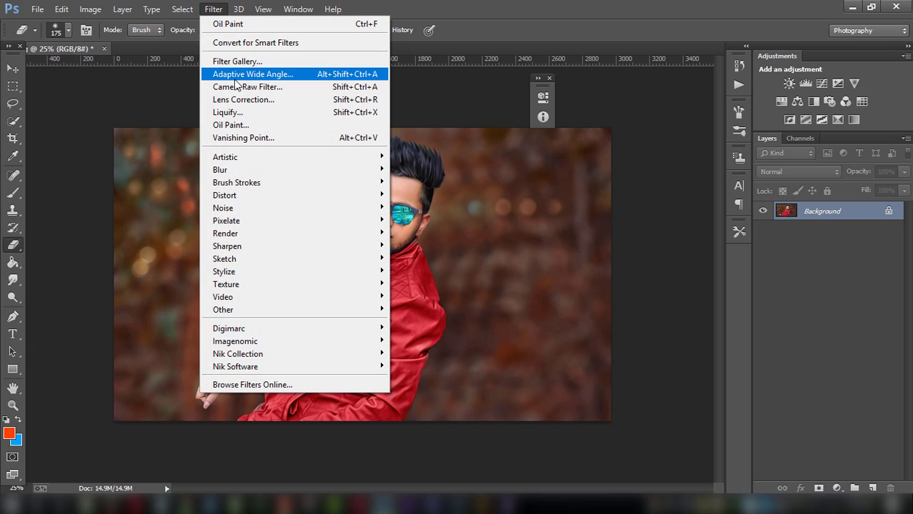
pyautogui.click(236, 87)
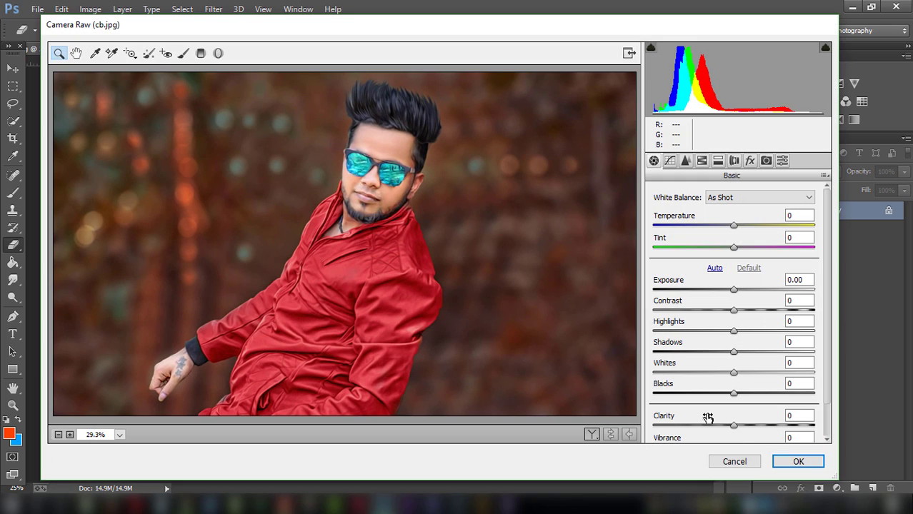
pyautogui.moveTo(733, 425)
pyautogui.mouseDown()
pyautogui.moveTo(766, 427)
pyautogui.moveTo(751, 425)
pyautogui.mouseUp()
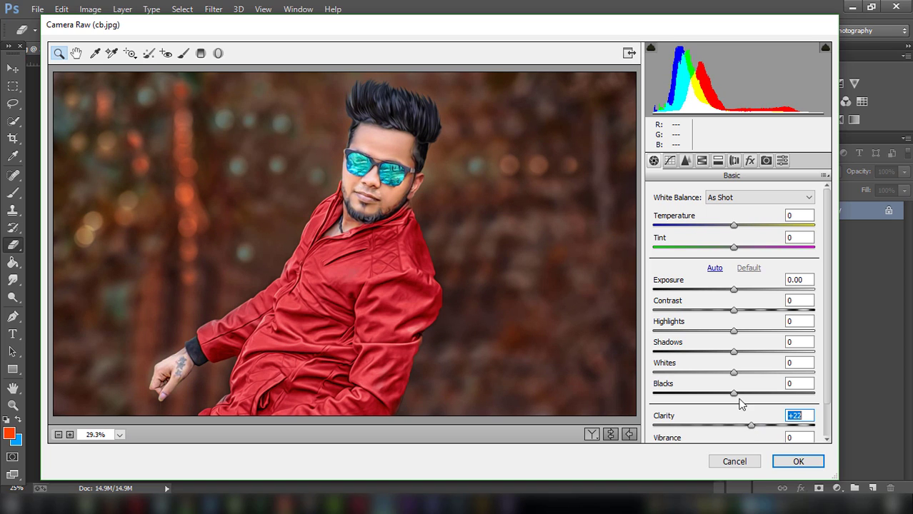
pyautogui.moveTo(734, 393)
pyautogui.mouseDown()
pyautogui.moveTo(718, 392)
pyautogui.moveTo(761, 392)
pyautogui.moveTo(753, 393)
pyautogui.moveTo(761, 375)
pyautogui.moveTo(743, 351)
pyautogui.moveTo(726, 350)
pyautogui.moveTo(748, 333)
pyautogui.moveTo(720, 316)
pyautogui.moveTo(738, 316)
pyautogui.mouseUp()
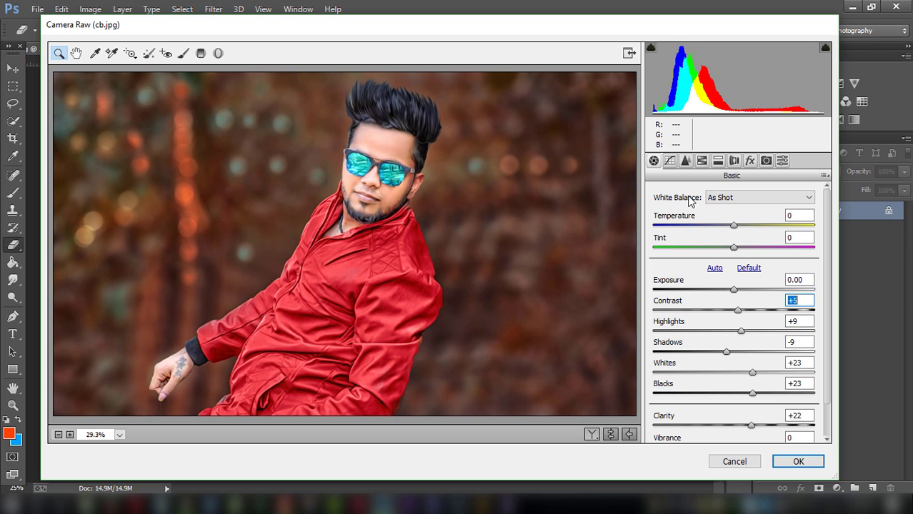
# - In Detail, set Luminance noise reduction to 4 and Sharpening Amount to 36
pyautogui.click(671, 160)
pyautogui.click(685, 160)
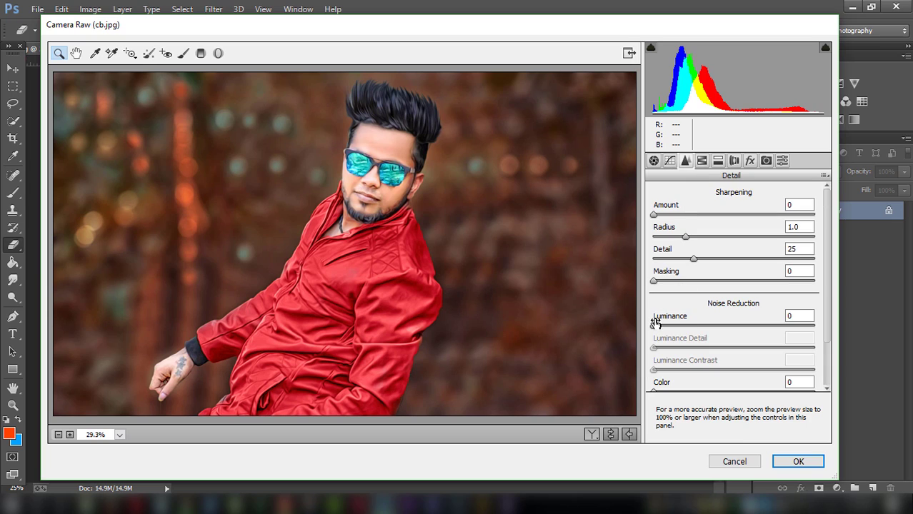
pyautogui.moveTo(664, 326); pyautogui.dragTo(661, 326)
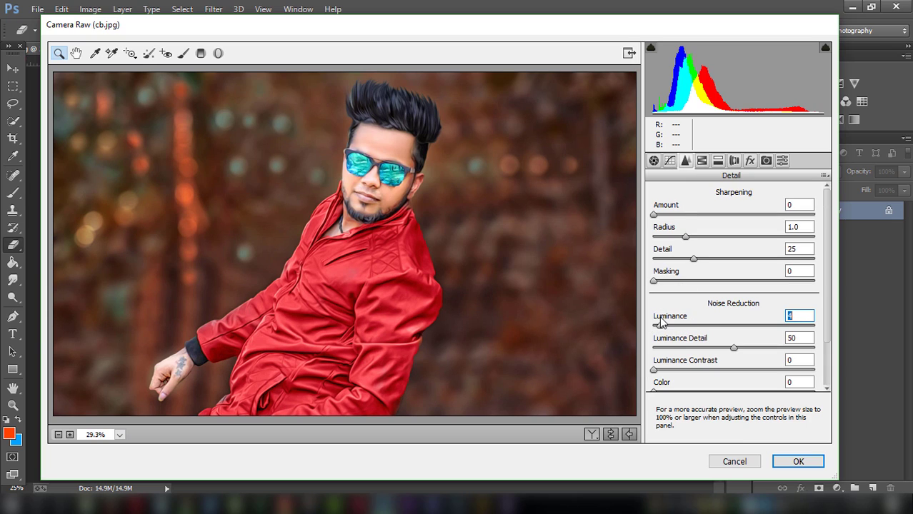
pyautogui.moveTo(675, 215); pyautogui.dragTo(694, 216)
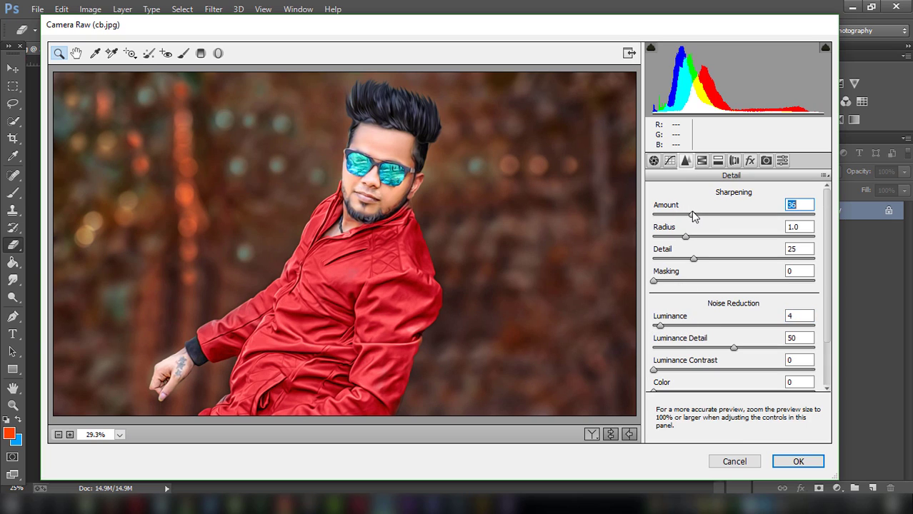
pyautogui.click(702, 161)
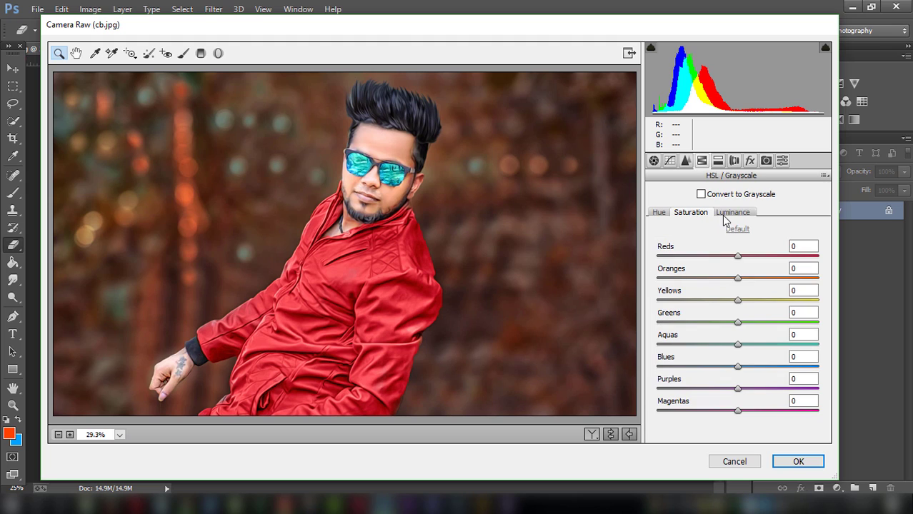
# - In HSL Luminance, set Oranges to +6 and darken Reds to -29
pyautogui.click(729, 214)
pyautogui.moveTo(752, 283); pyautogui.dragTo(714, 247)
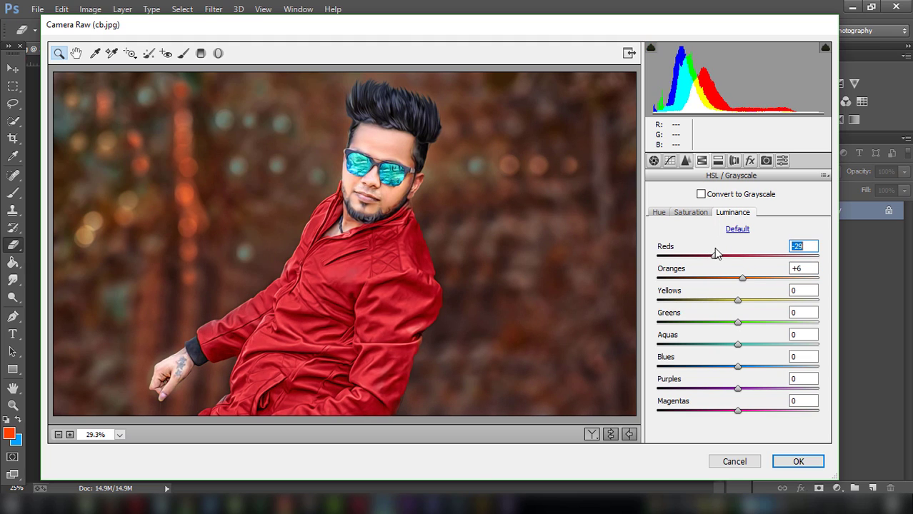
pyautogui.moveTo(738, 367)
pyautogui.mouseDown()
pyautogui.moveTo(718, 367)
pyautogui.moveTo(748, 358)
pyautogui.moveTo(679, 359)
pyautogui.moveTo(765, 368)
pyautogui.moveTo(646, 369)
pyautogui.mouseUp()
# - In HSL Saturation, set Aquas +100, Greens -100, Yellows -100, Oranges -5, Blues -100
pyautogui.click(694, 212)
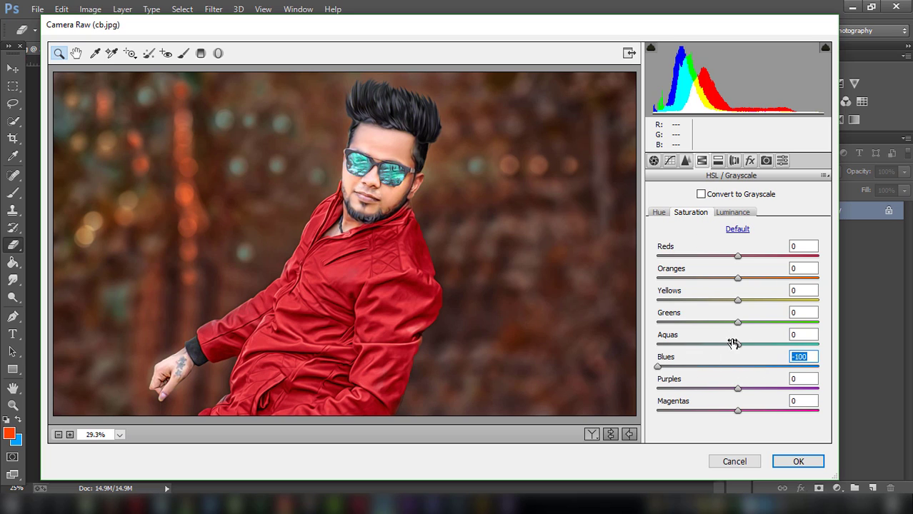
pyautogui.moveTo(737, 344); pyautogui.dragTo(833, 338)
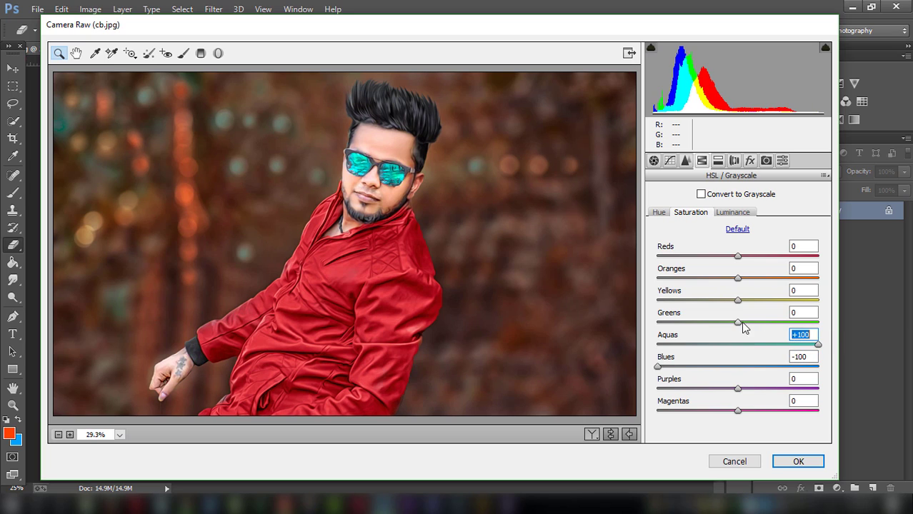
pyautogui.moveTo(741, 321); pyautogui.dragTo(652, 322)
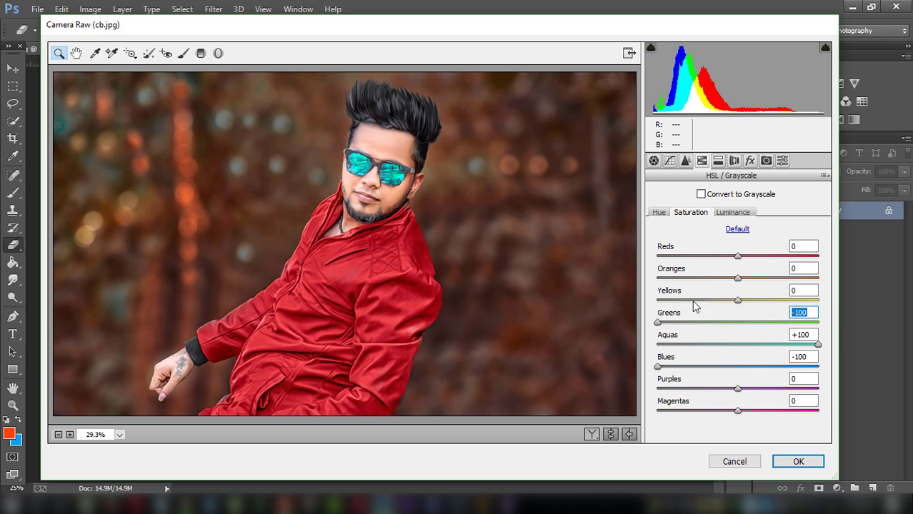
pyautogui.moveTo(786, 303)
pyautogui.mouseDown()
pyautogui.moveTo(824, 303)
pyautogui.moveTo(633, 299)
pyautogui.mouseUp()
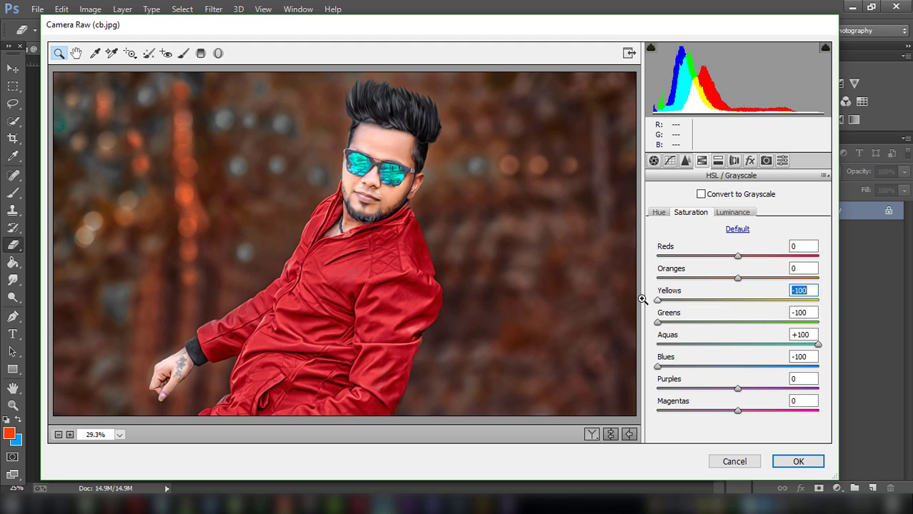
pyautogui.moveTo(738, 278)
pyautogui.mouseDown()
pyautogui.moveTo(709, 278)
pyautogui.moveTo(752, 278)
pyautogui.moveTo(736, 278)
pyautogui.mouseUp()
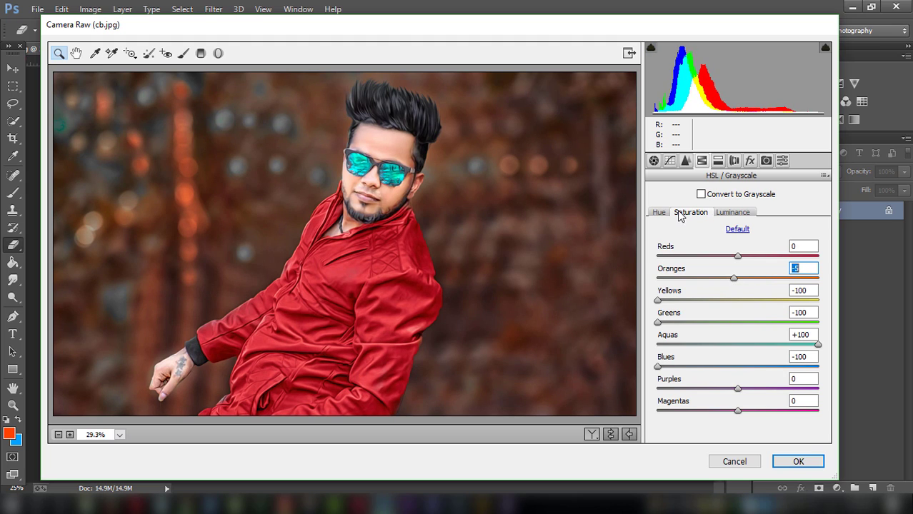
# - Add a post-crop vignette (Amount -21, Midpoint 48, Roundness +28) and apply Camera Raw
pyautogui.click(750, 160)
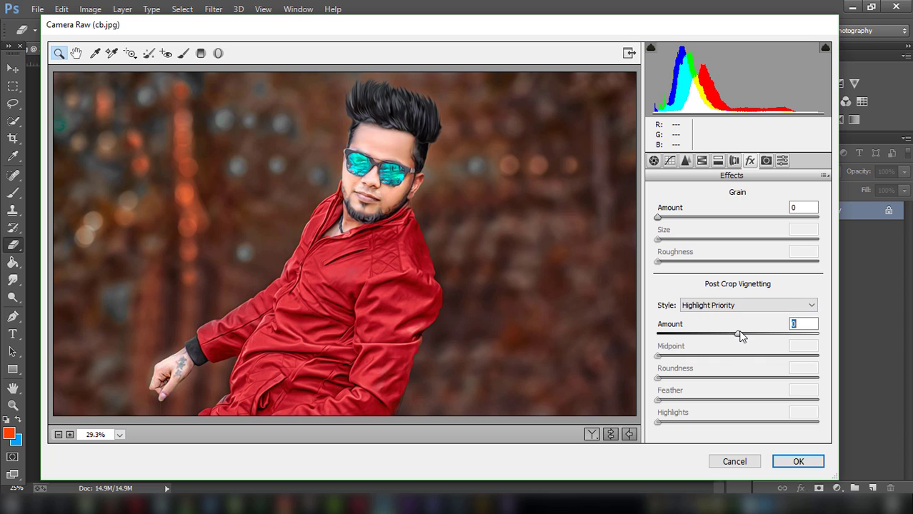
pyautogui.moveTo(739, 334); pyautogui.dragTo(718, 330)
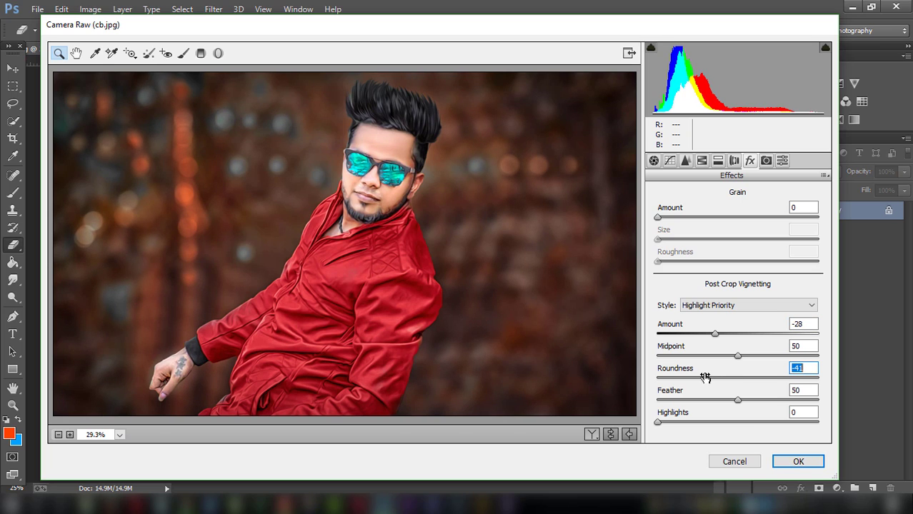
pyautogui.moveTo(703, 375)
pyautogui.mouseDown()
pyautogui.moveTo(771, 372)
pyautogui.moveTo(717, 373)
pyautogui.moveTo(750, 372)
pyautogui.moveTo(721, 336)
pyautogui.mouseUp()
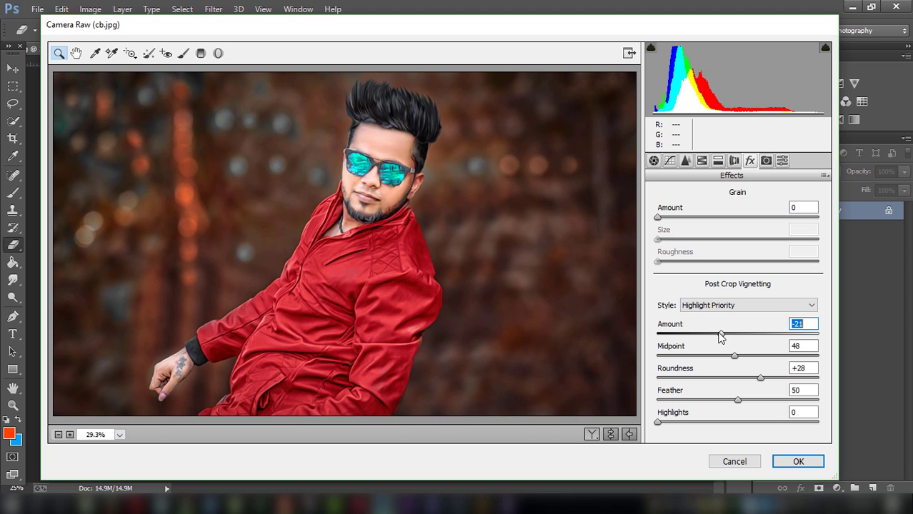
pyautogui.click(776, 461)
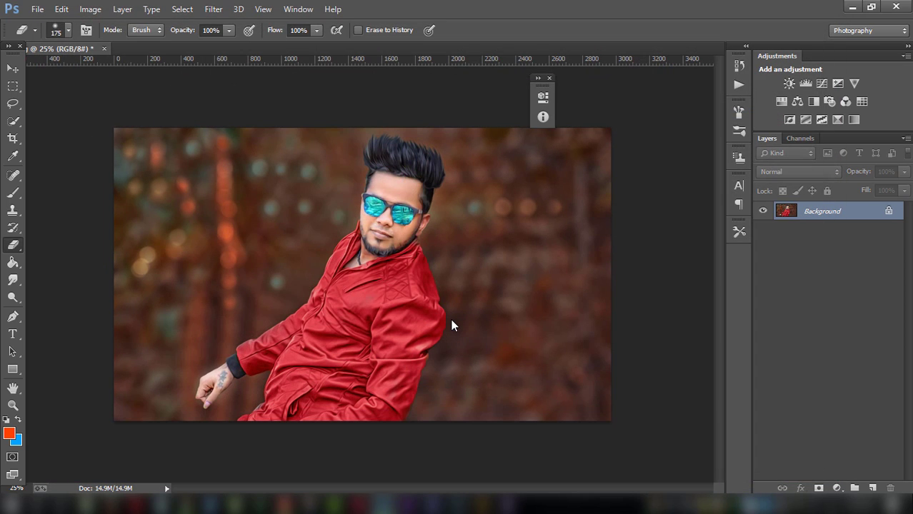
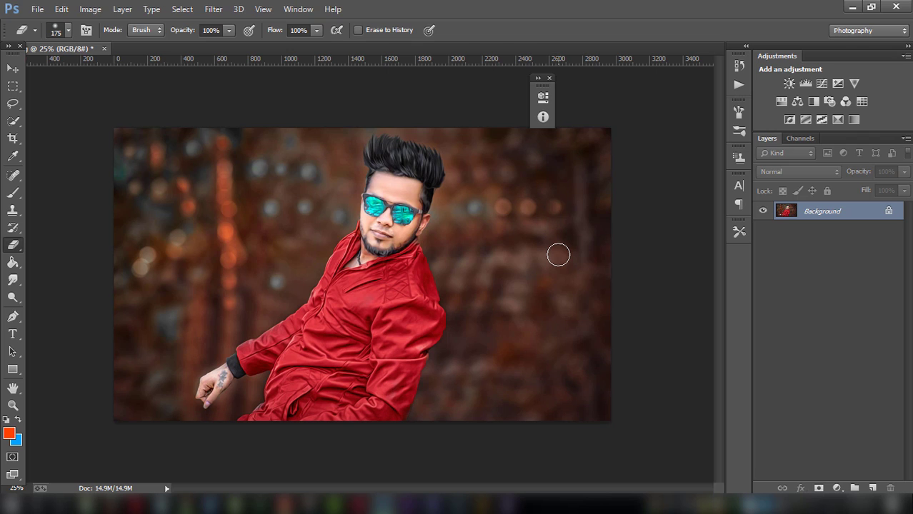
# - Place the 'sun glass' PNG from STOCK (E:) as an embedded layer and move it up onto the face
pyautogui.click(33, 9)
pyautogui.click(67, 240)
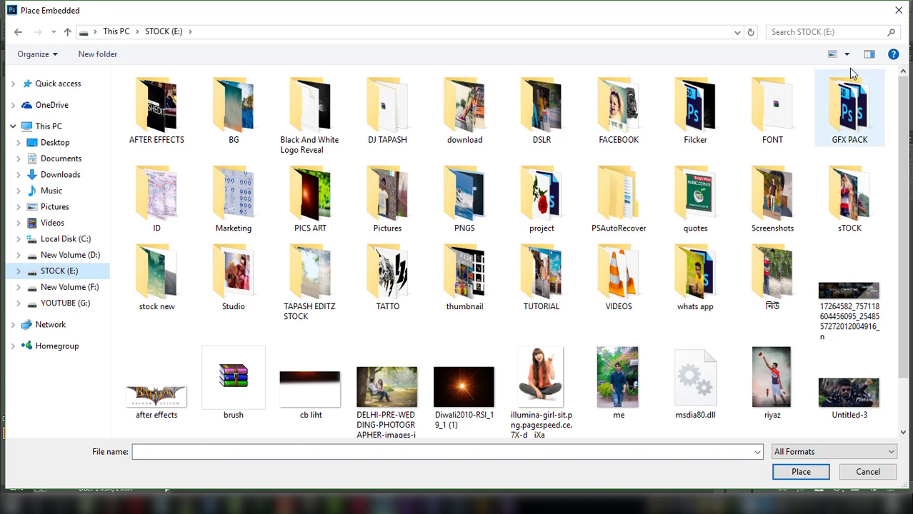
pyautogui.click(800, 32)
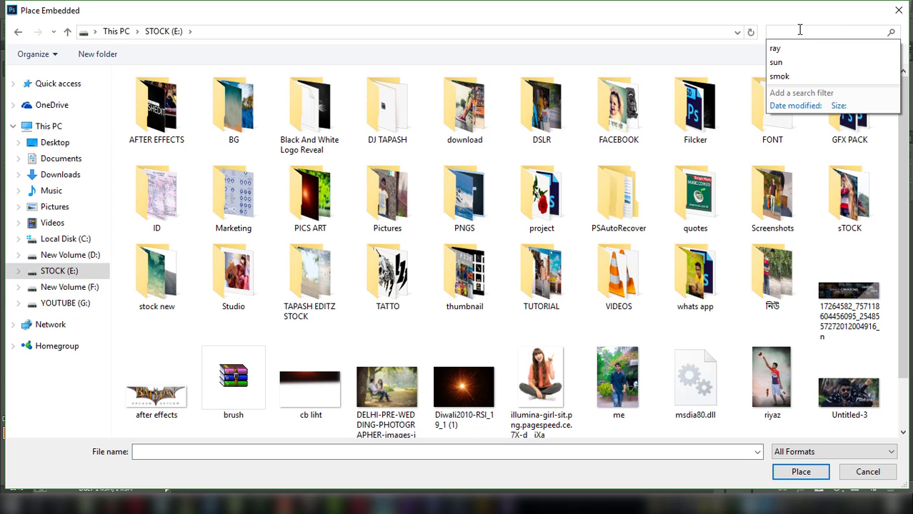
pyautogui.click(790, 64)
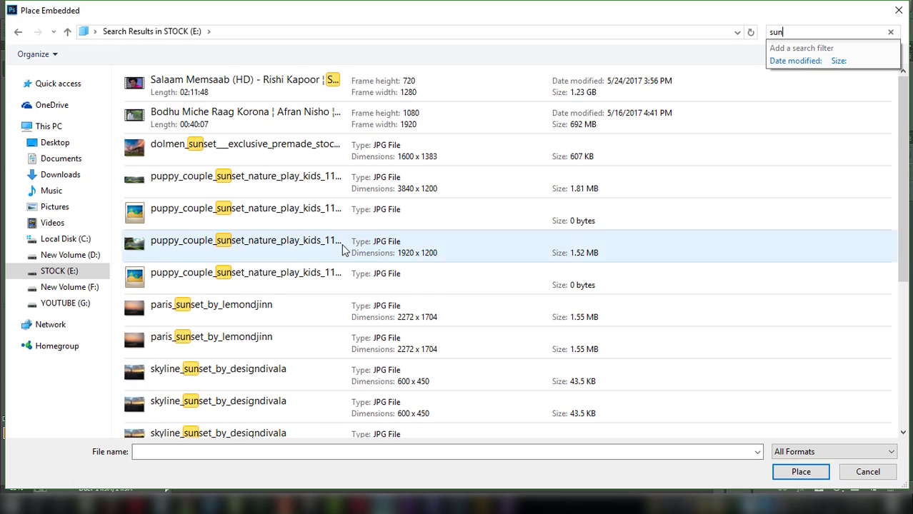
pyautogui.click(198, 214)
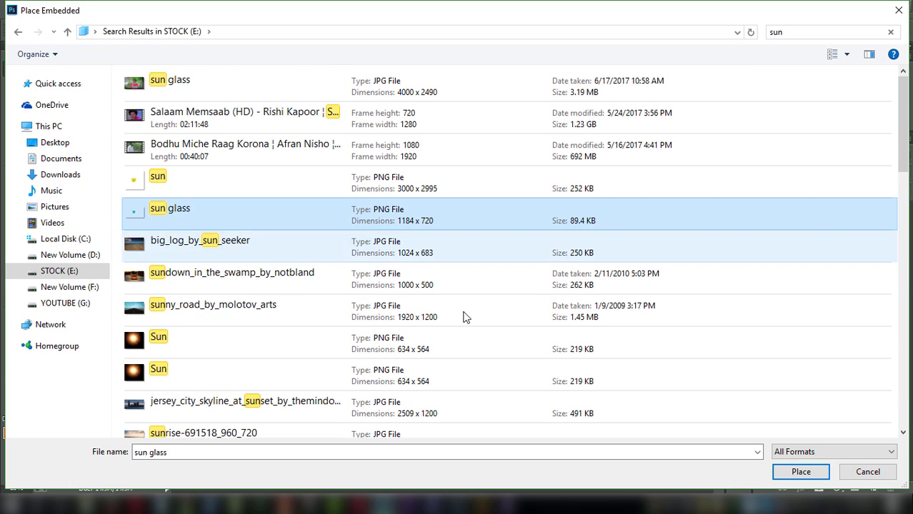
pyautogui.click(800, 472)
pyautogui.moveTo(401, 237); pyautogui.dragTo(425, 169)
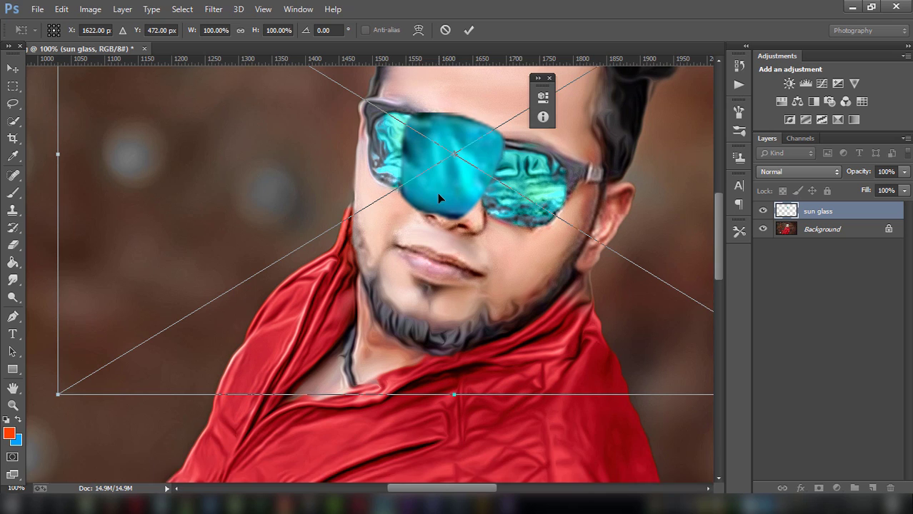
# - Fit the cyan lens image over the left lens, rotated about 4.73°, and commit the transform
pyautogui.scroll(3, 437, 193)
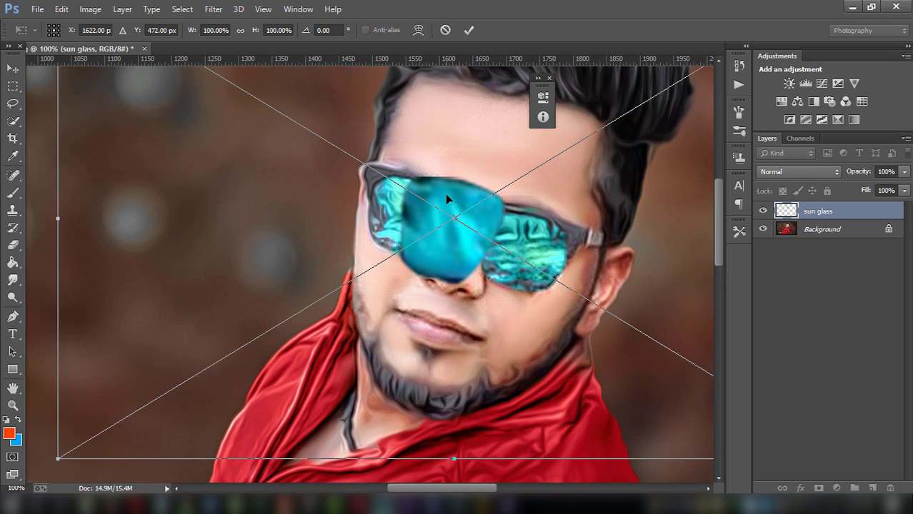
pyautogui.moveTo(444, 198); pyautogui.dragTo(384, 205)
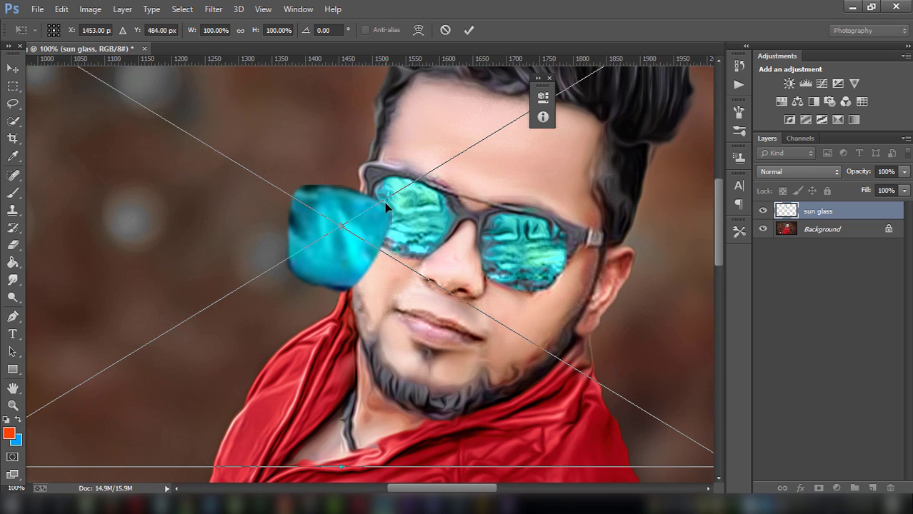
pyautogui.hotkey('ctrl', '-')
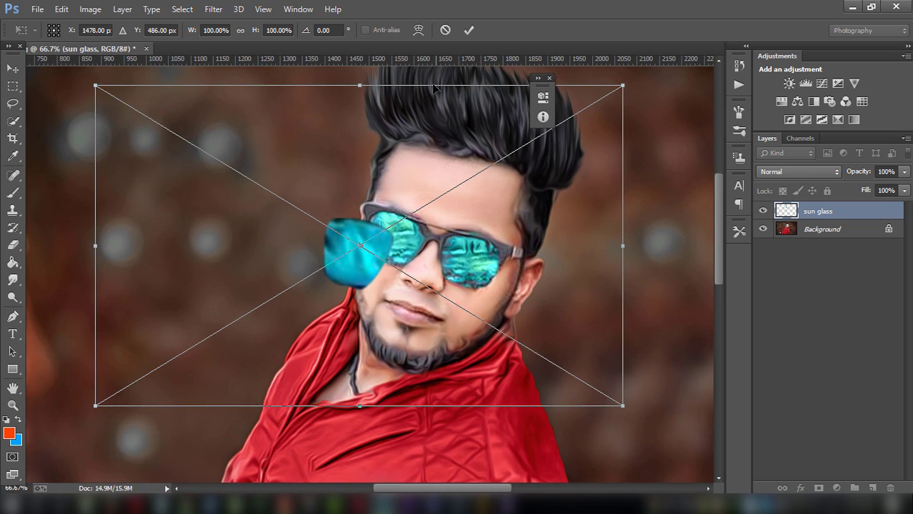
pyautogui.moveTo(621, 418); pyautogui.dragTo(613, 431)
pyautogui.moveTo(430, 148)
pyautogui.mouseDown()
pyautogui.moveTo(443, 168)
pyautogui.moveTo(456, 158)
pyautogui.mouseUp()
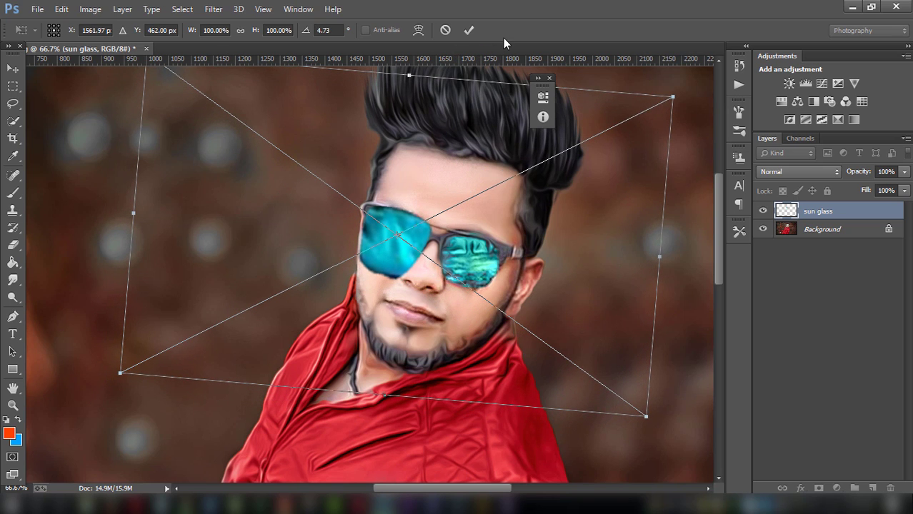
pyautogui.click(470, 30)
# - Lower the lens layer opacity, rasterize it, erase the cyan spill over the nose bridge, and readjust opacity
pyautogui.click(901, 174)
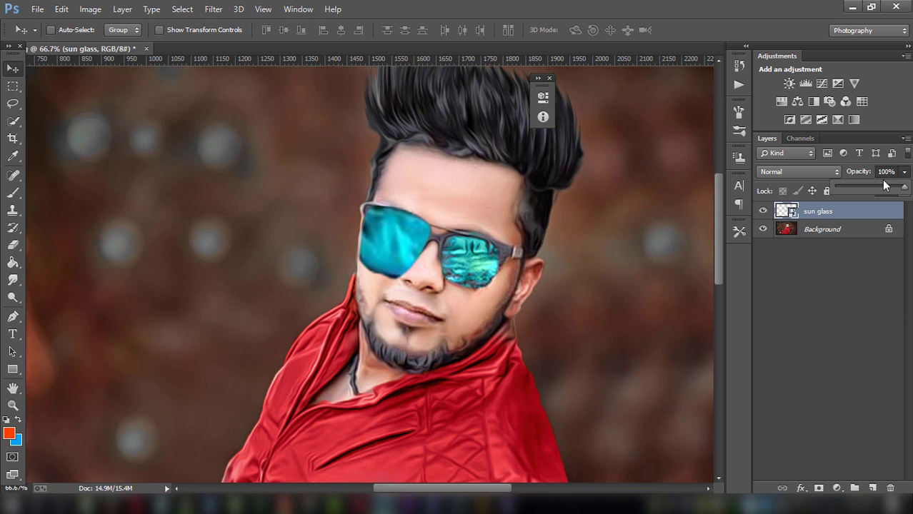
pyautogui.click(882, 188)
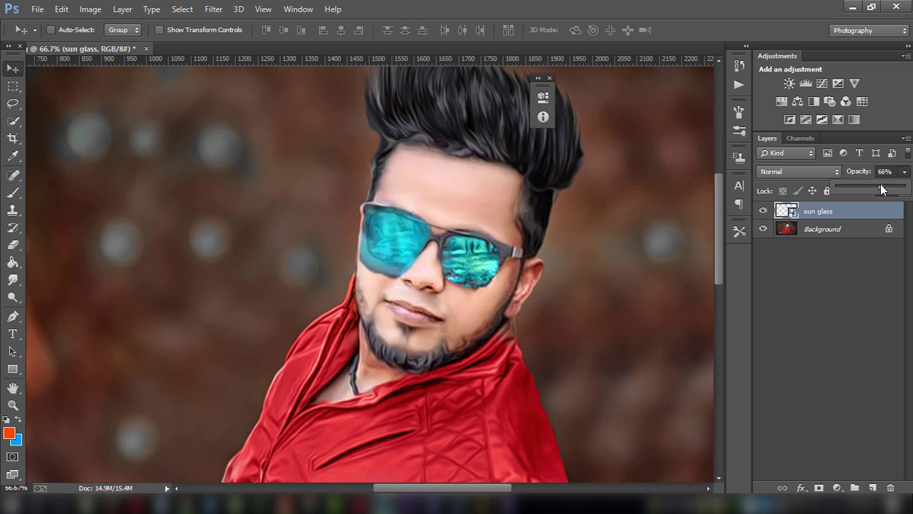
pyautogui.click(13, 245)
pyautogui.click(388, 291)
pyautogui.click(466, 206)
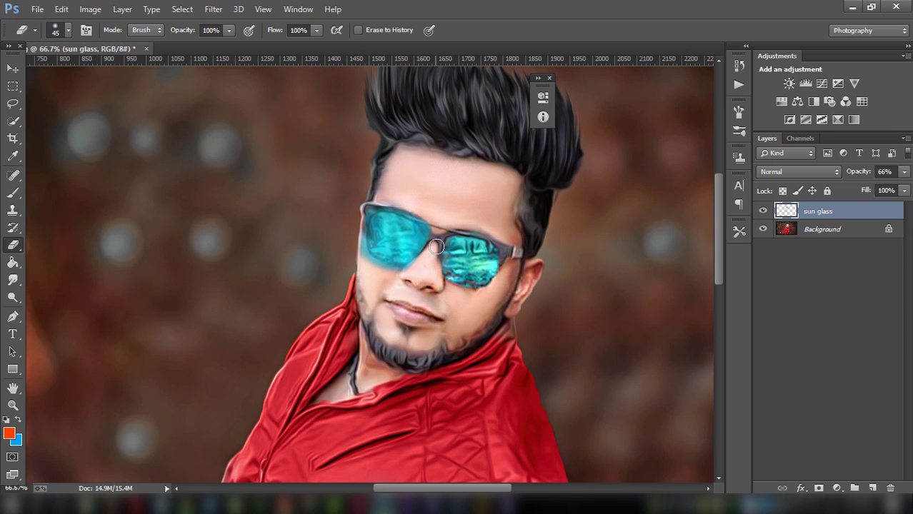
pyautogui.moveTo(436, 246)
pyautogui.mouseDown()
pyautogui.moveTo(385, 274)
pyautogui.moveTo(355, 227)
pyautogui.moveTo(375, 202)
pyautogui.moveTo(415, 215)
pyautogui.moveTo(379, 202)
pyautogui.moveTo(413, 203)
pyautogui.mouseUp()
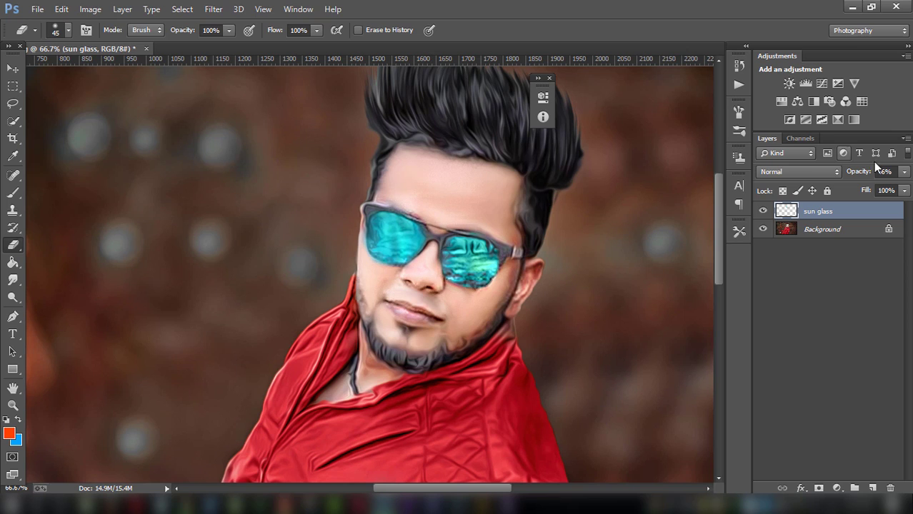
pyautogui.click(904, 173)
pyautogui.moveTo(866, 185); pyautogui.dragTo(904, 190)
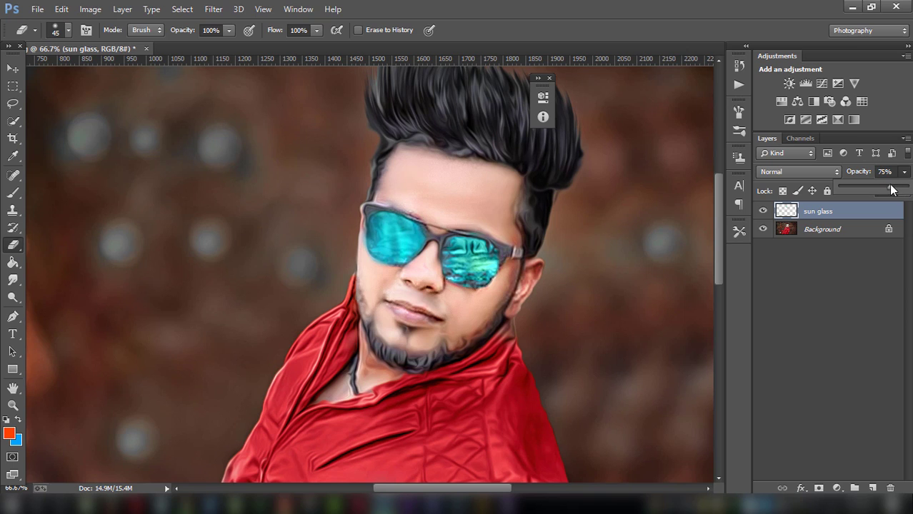
# - Set the lens layer to 75% opacity, duplicate it, and move the copy onto the right lens
pyautogui.write('75')
pyautogui.press('Return')
pyautogui.hotkey('ctrl', 'j')
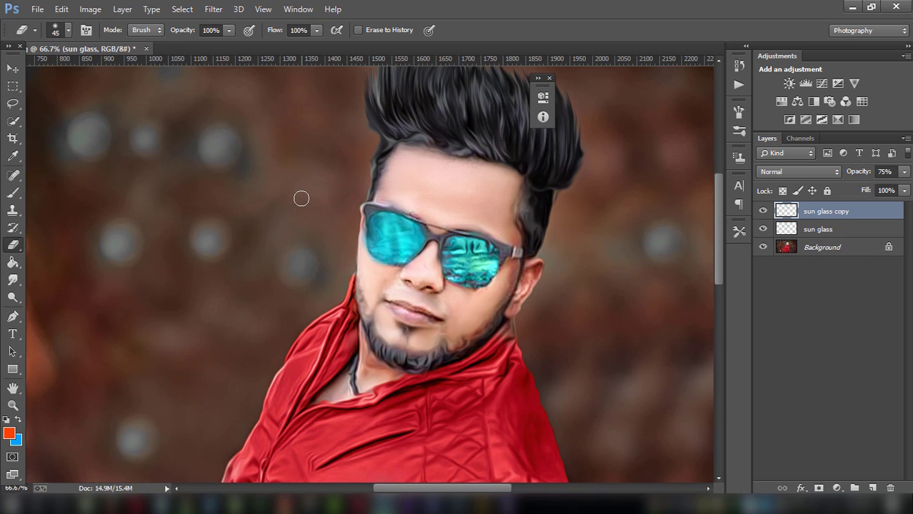
pyautogui.click(9, 68)
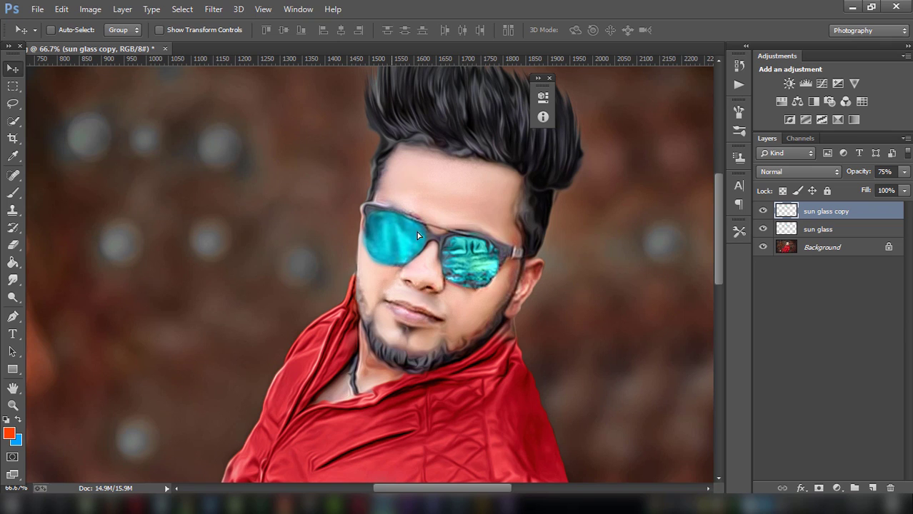
pyautogui.moveTo(418, 236); pyautogui.dragTo(472, 250)
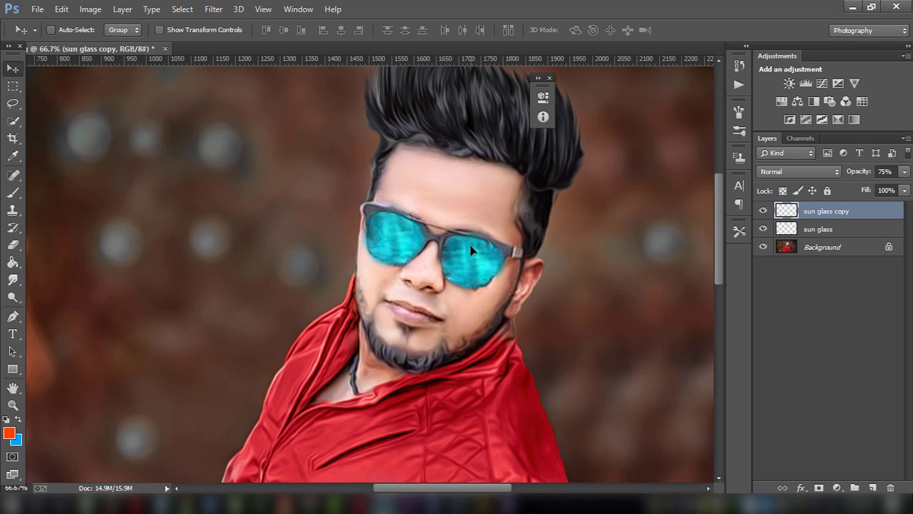
# - Merge the two lens layers into a single 'sun glass copy' layer
pyautogui.keyDown('ctrl'); pyautogui.click(822, 230); pyautogui.keyUp('ctrl')
pyautogui.rightClick(823, 230)
pyautogui.click(619, 385)
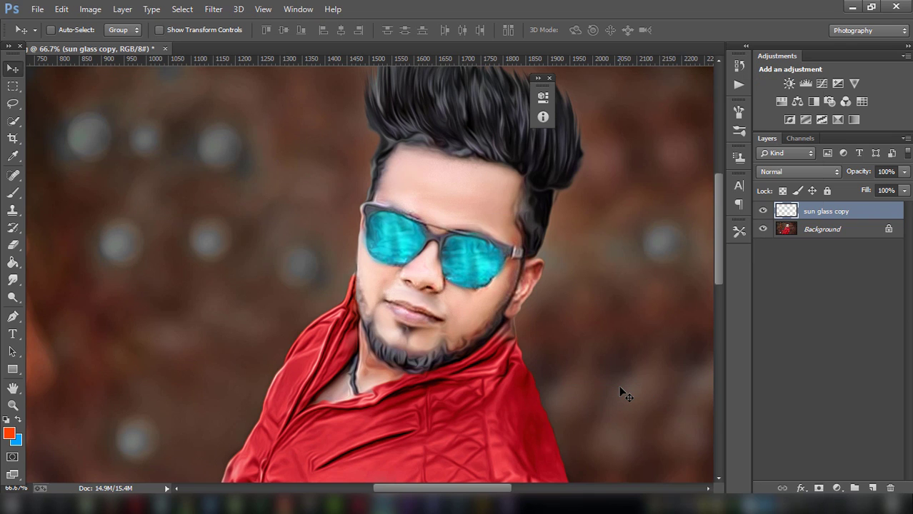
pyautogui.hotkey('ctrl', '-')
pyautogui.hotkey('ctrl', '-')
pyautogui.hotkey('ctrl', '-')
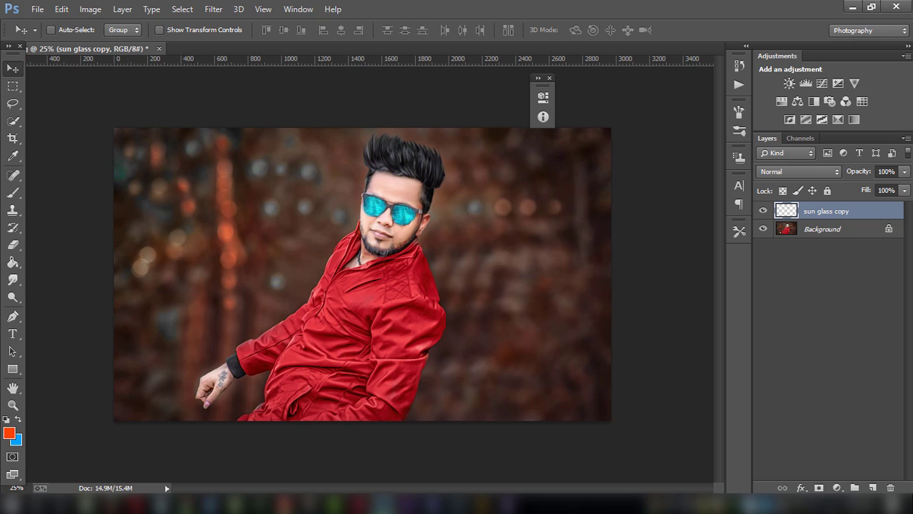
pyautogui.click(905, 172)
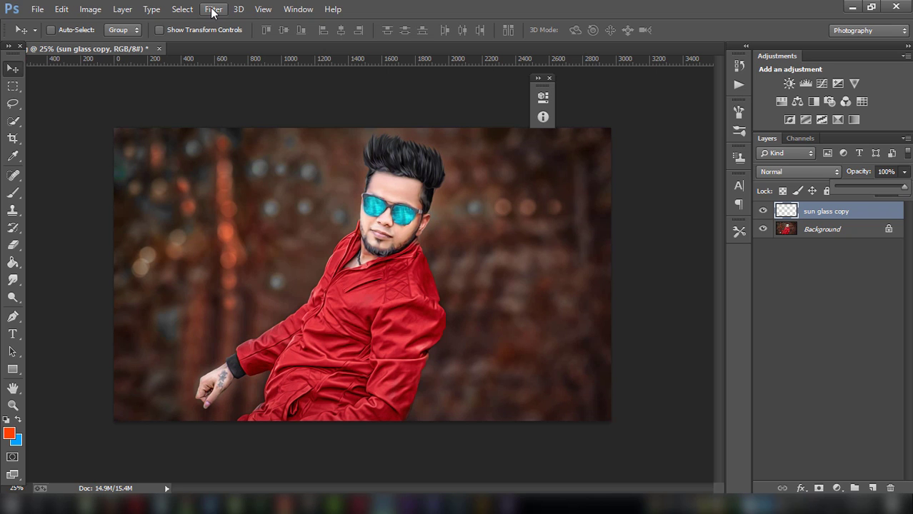
# - Place the 'cb liht' light image from STOCK (E:) into the portrait
pyautogui.click(37, 9)
pyautogui.click(100, 202)
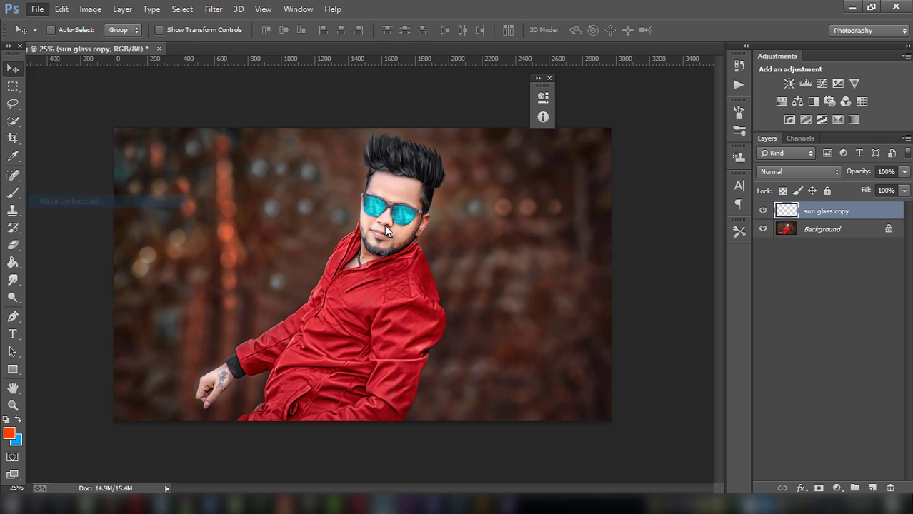
pyautogui.click(59, 271)
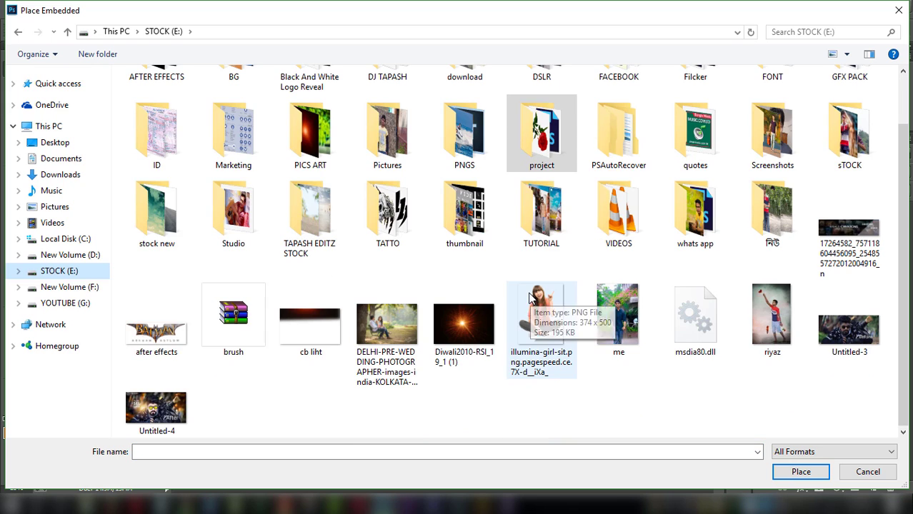
pyautogui.click(311, 325)
pyautogui.click(801, 471)
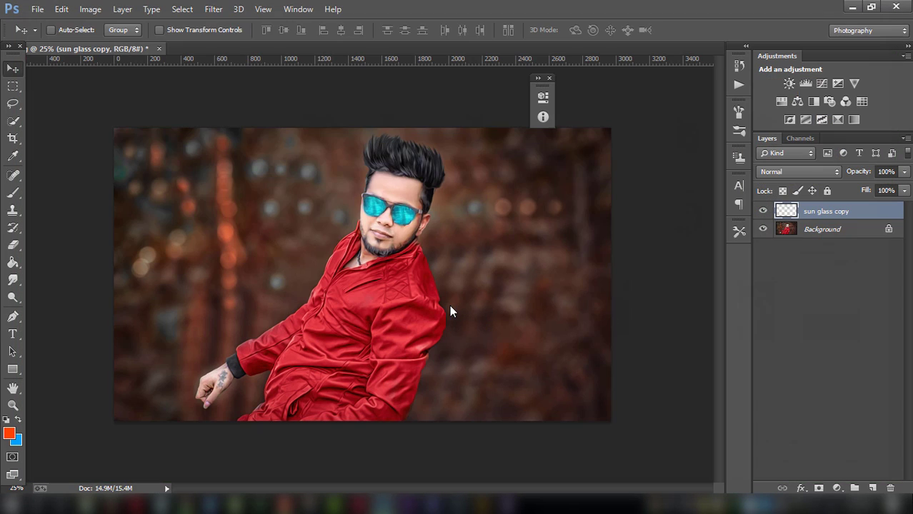
pyautogui.rightClick(374, 202)
pyautogui.click(389, 206)
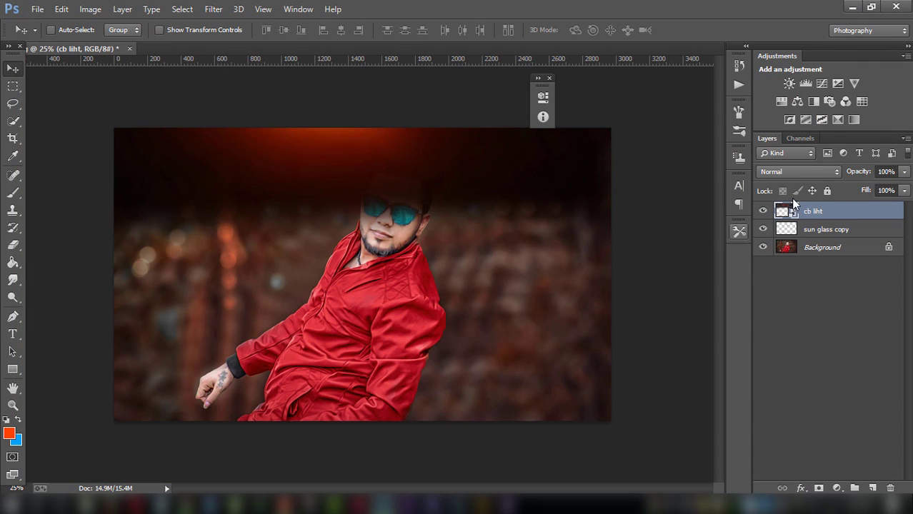
# - Set the cb liht layer to Screen blend mode and shift it slightly sideways
pyautogui.click(799, 171)
pyautogui.click(777, 113)
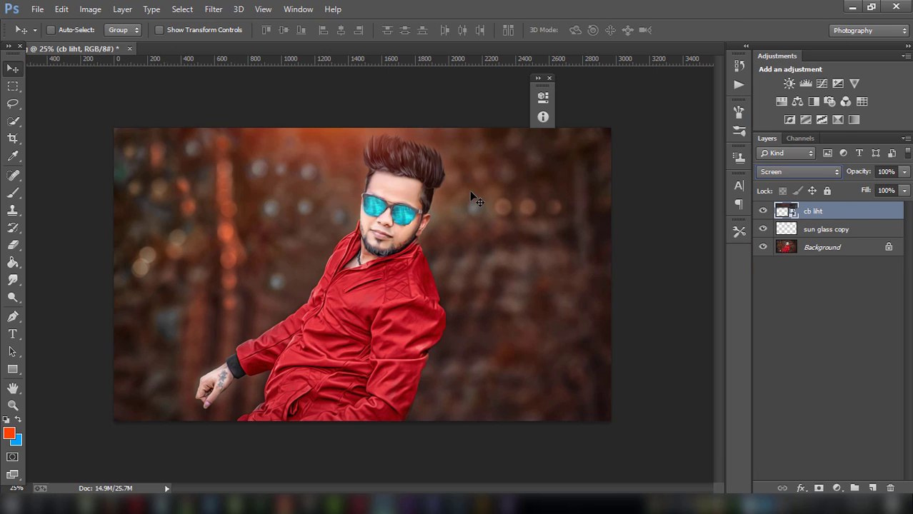
pyautogui.moveTo(363, 220); pyautogui.dragTo(395, 224)
pyautogui.click(38, 9)
# - Place the 'tapasheditz146' BADशाह text graphic from the quotes folder and commit it
pyautogui.click(143, 199)
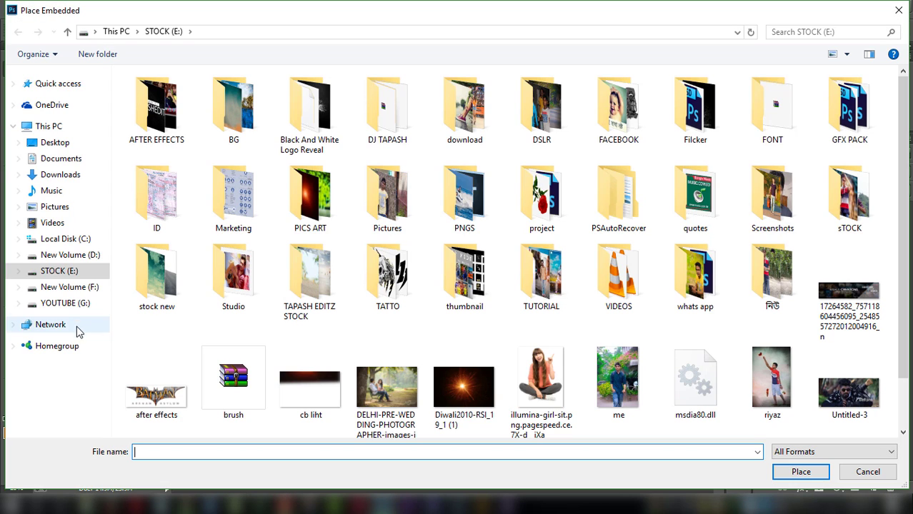
pyautogui.doubleClick(711, 210)
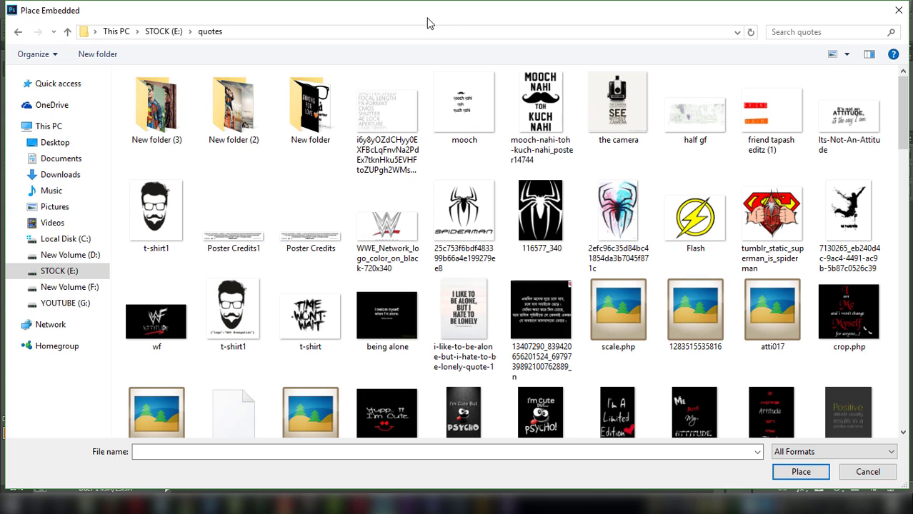
pyautogui.doubleClick(325, 107)
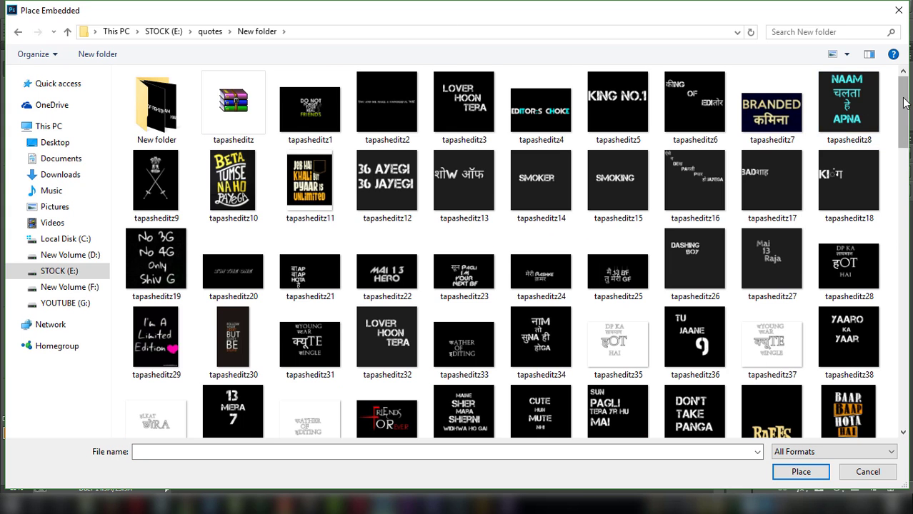
pyautogui.scroll(-10, 863, 106)
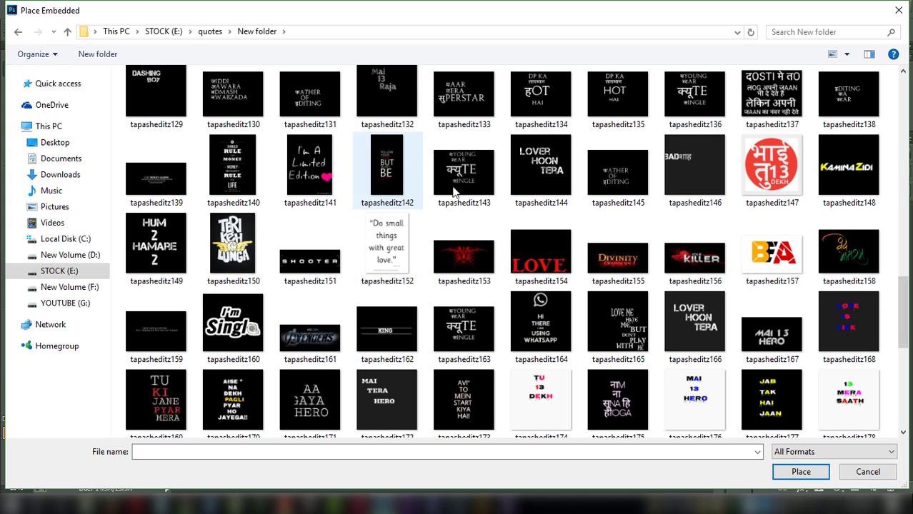
pyautogui.click(694, 196)
pyautogui.click(790, 470)
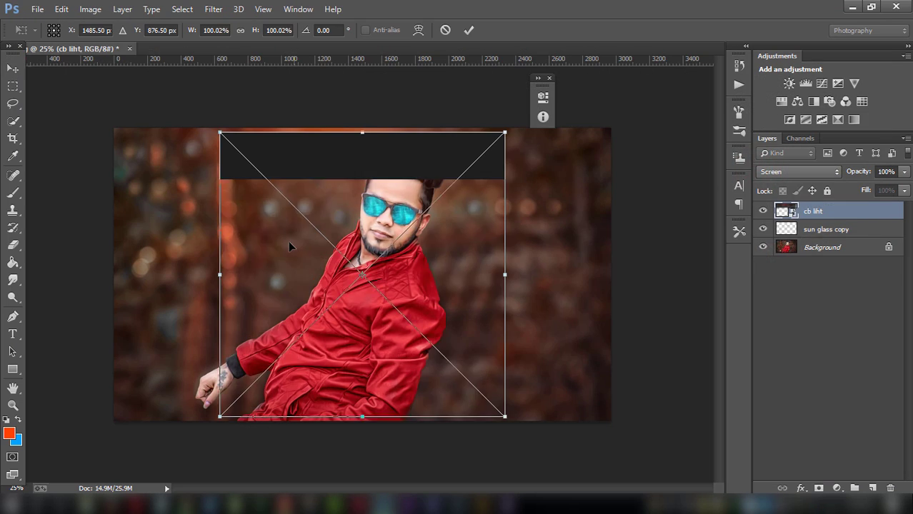
pyautogui.press('Return')
# - Set the text graphic layer to Screen blend mode and rasterize it
pyautogui.click(786, 170)
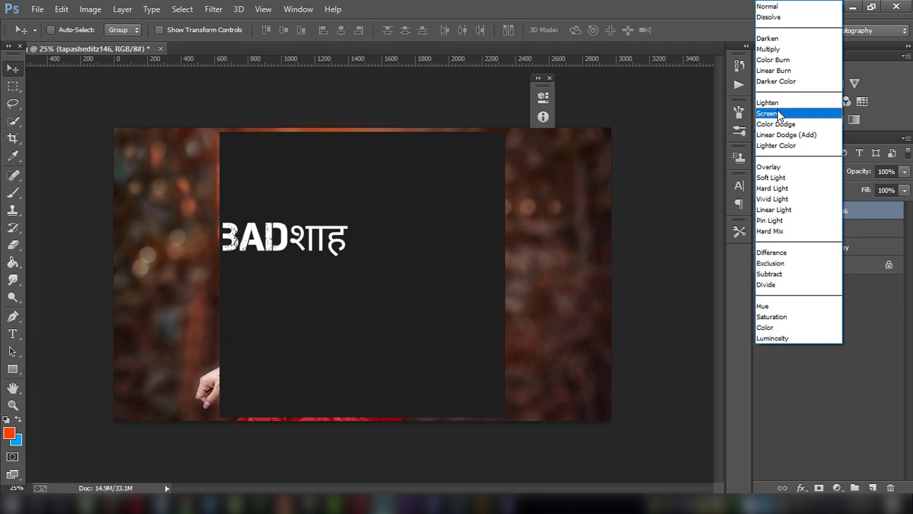
pyautogui.click(776, 111)
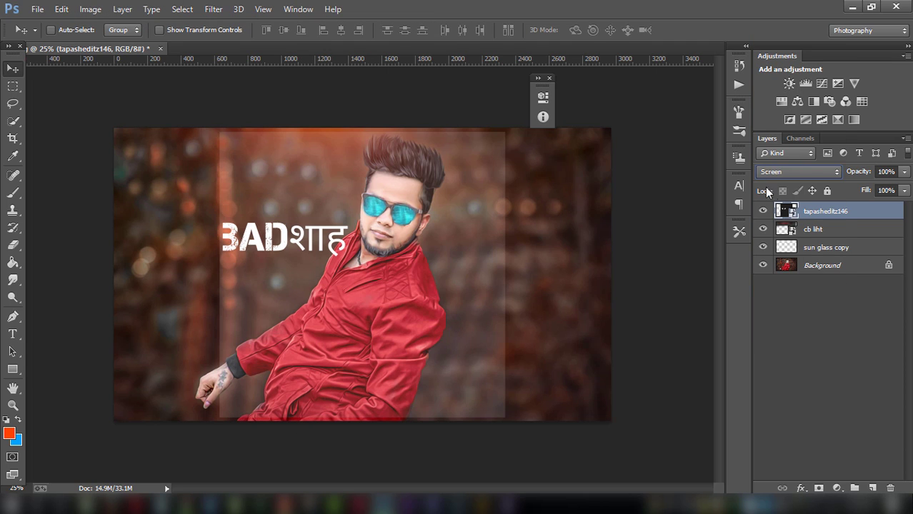
pyautogui.rightClick(799, 210)
pyautogui.click(612, 208)
pyautogui.click(90, 9)
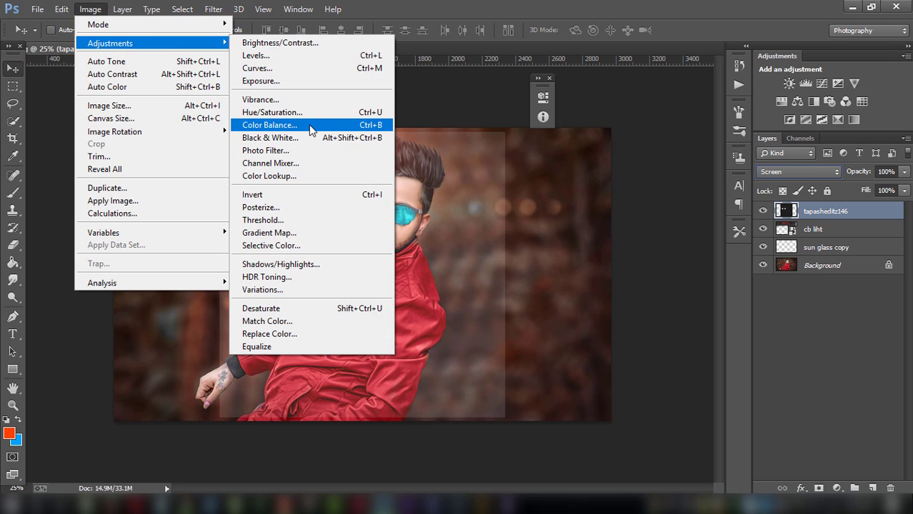
# - Apply Levels with the black input at about 53 to drop the text's dark backdrop
pyautogui.click(306, 60)
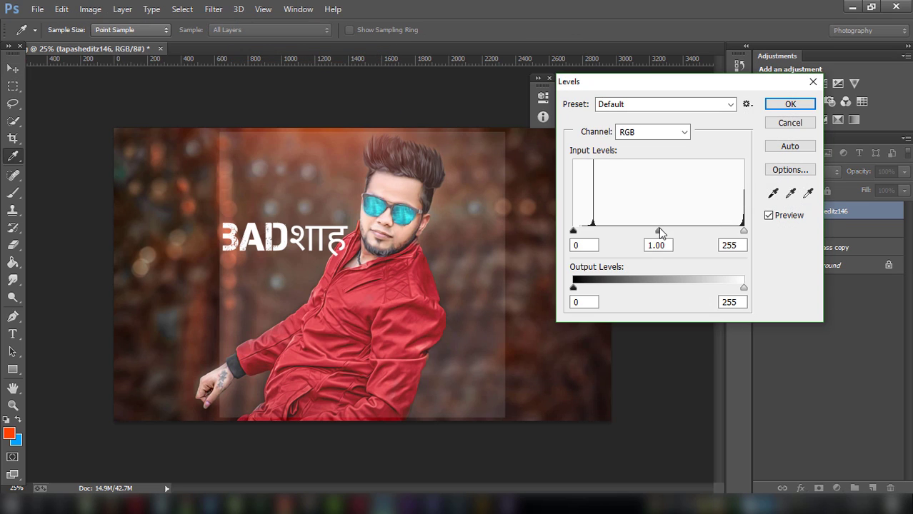
pyautogui.moveTo(574, 231); pyautogui.dragTo(611, 231)
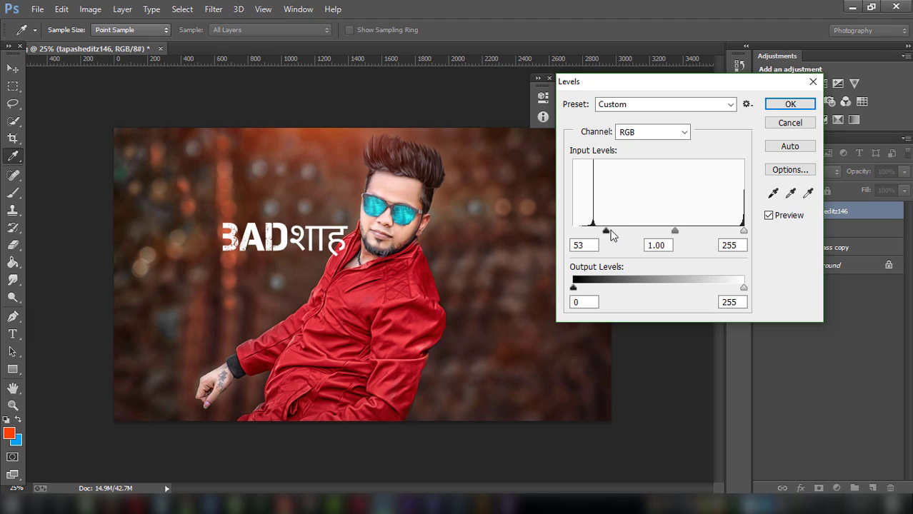
pyautogui.click(791, 104)
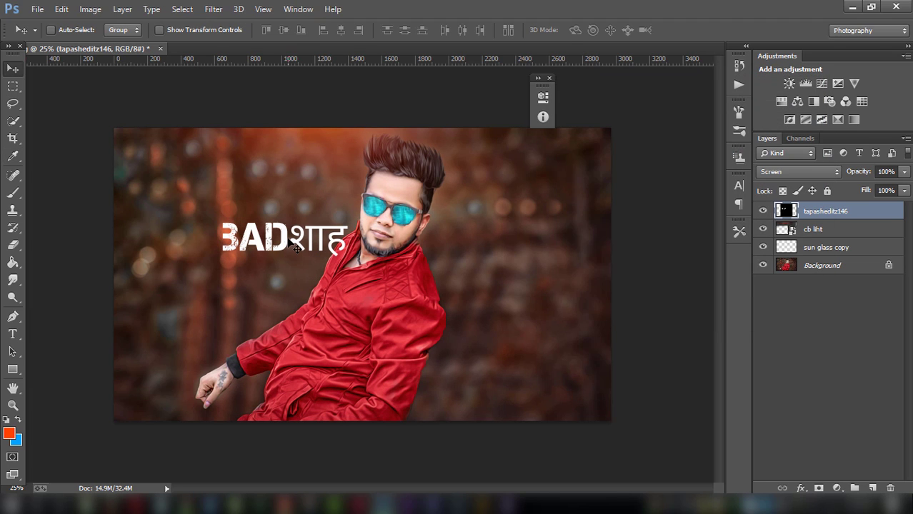
# - Move the BADशाह text left beside the face and lower its opacity to 85%
pyautogui.moveTo(298, 246); pyautogui.dragTo(227, 283)
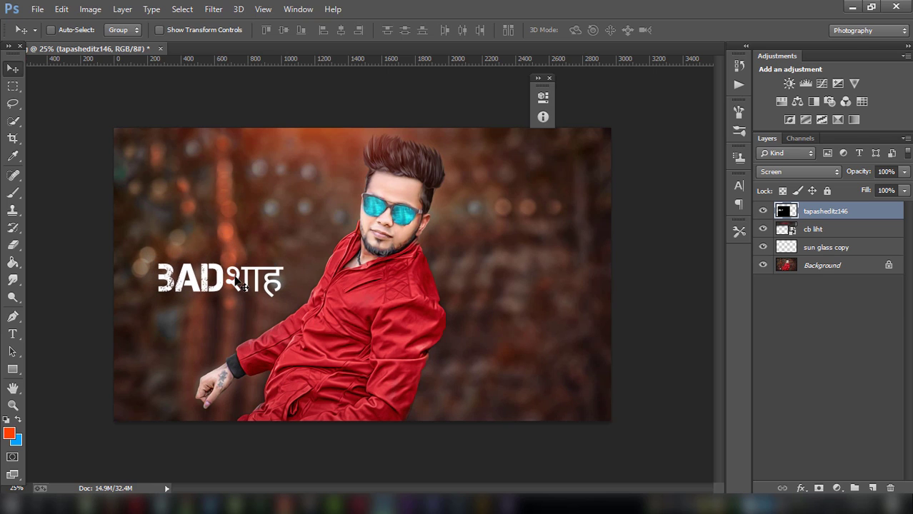
pyautogui.moveTo(237, 282); pyautogui.dragTo(242, 269)
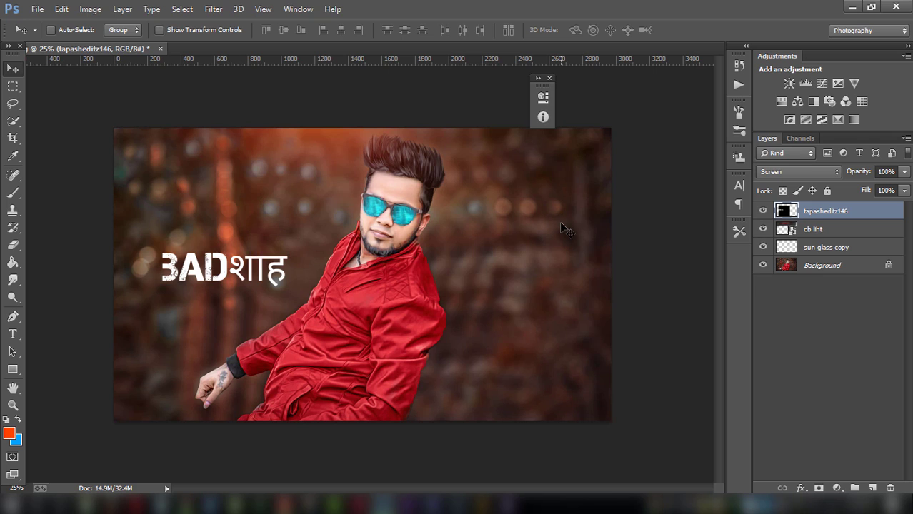
pyautogui.click(905, 172)
pyautogui.moveTo(905, 187)
pyautogui.mouseDown()
pyautogui.moveTo(887, 188)
pyautogui.moveTo(896, 189)
pyautogui.mouseUp()
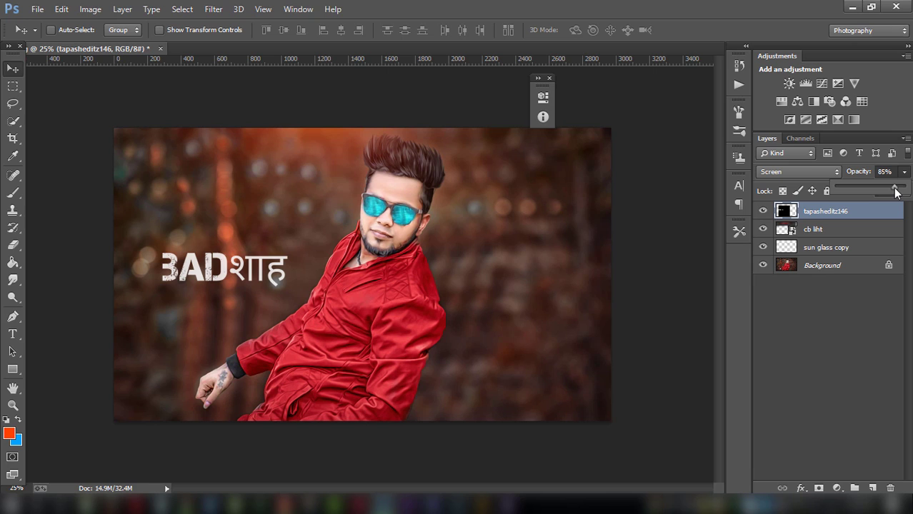
pyautogui.moveTo(245, 270); pyautogui.dragTo(219, 269)
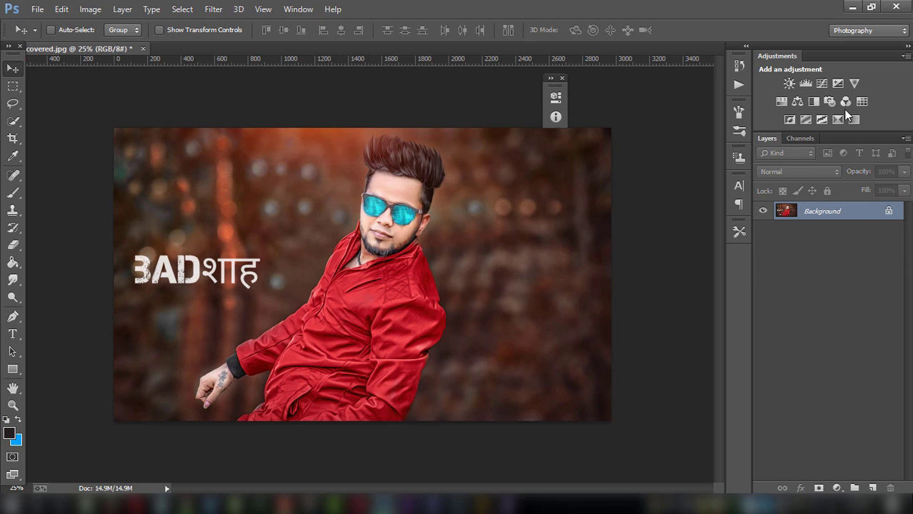
# - Add a Selective Color adjustment layer and adjust magenta and cyan in the Blacks range
pyautogui.click(854, 119)
pyautogui.moveTo(487, 87); pyautogui.dragTo(652, 93)
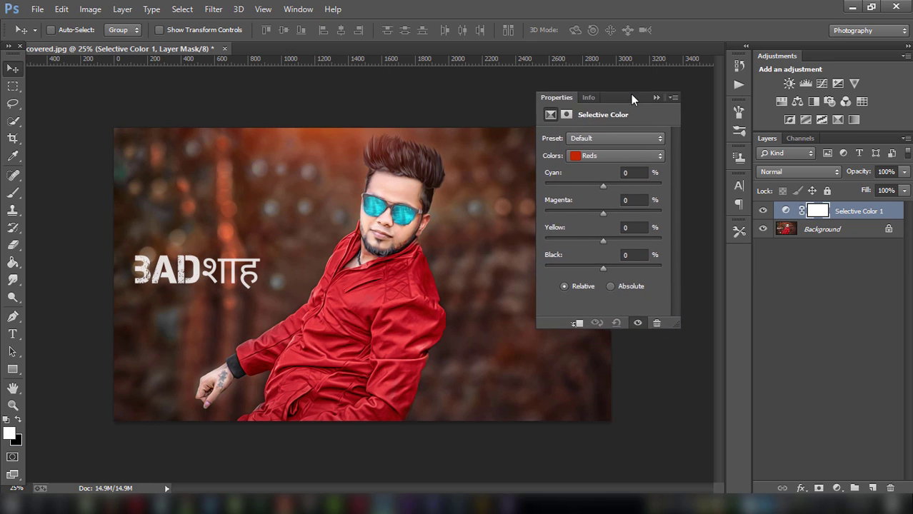
pyautogui.click(651, 153)
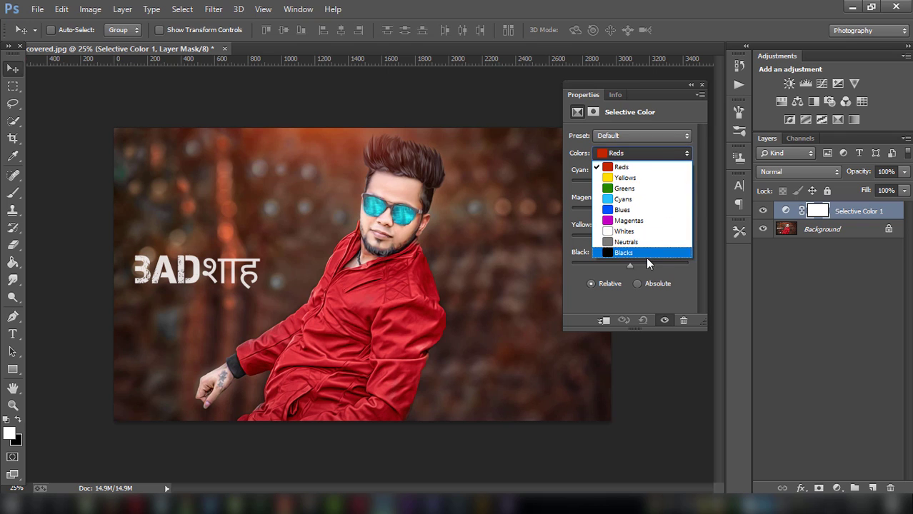
pyautogui.click(643, 253)
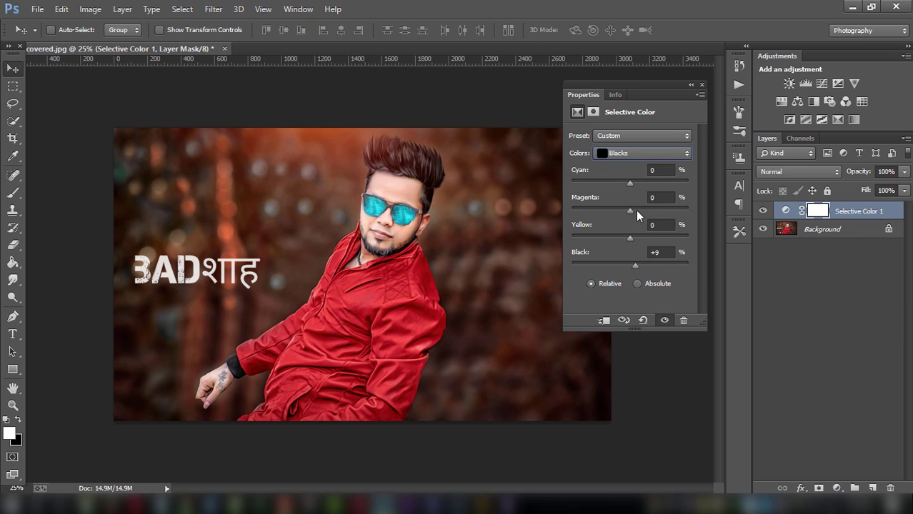
pyautogui.moveTo(627, 212); pyautogui.dragTo(632, 211)
pyautogui.click(664, 199)
pyautogui.write('-')
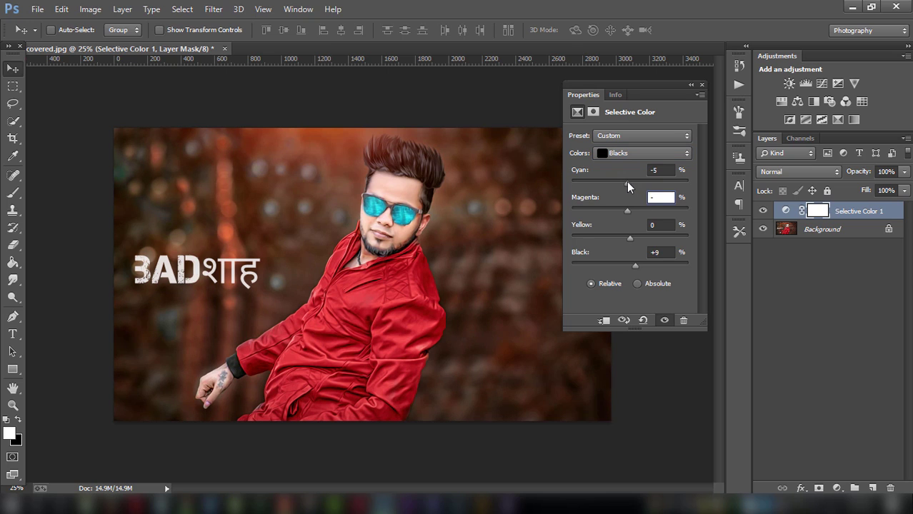
pyautogui.moveTo(625, 186); pyautogui.dragTo(636, 185)
pyautogui.click(634, 156)
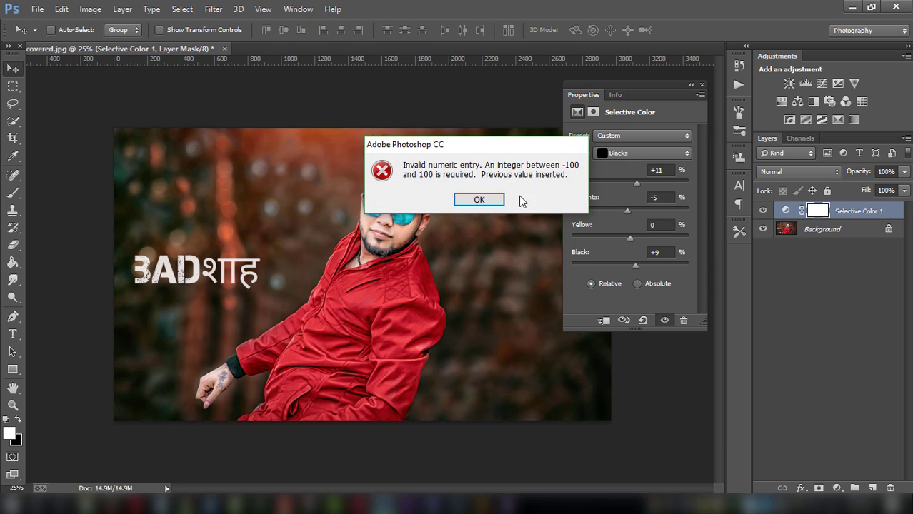
pyautogui.press('Return')
# - In the Reds range, reduce cyan and magenta, then reset Magenta, Yellow and Cyan to 0
pyautogui.click(612, 156)
pyautogui.click(615, 155)
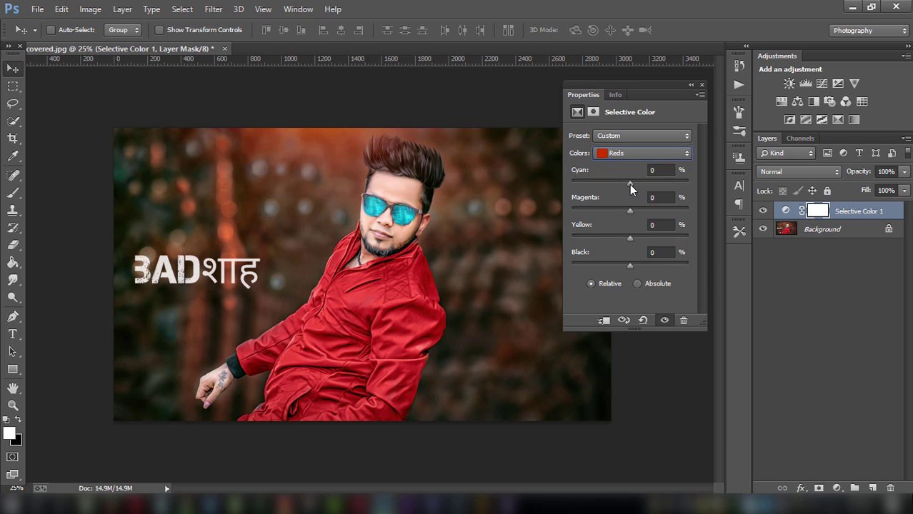
pyautogui.moveTo(629, 184); pyautogui.dragTo(623, 183)
pyautogui.moveTo(630, 211); pyautogui.dragTo(623, 210)
pyautogui.click(658, 198)
pyautogui.write('0')
pyautogui.press('Tab')
pyautogui.write('0')
pyautogui.click(652, 252)
pyautogui.doubleClick(665, 170)
pyautogui.write('0')
# - Compare the Selective Color layer on and off, then lower its opacity to 63%
pyautogui.click(691, 85)
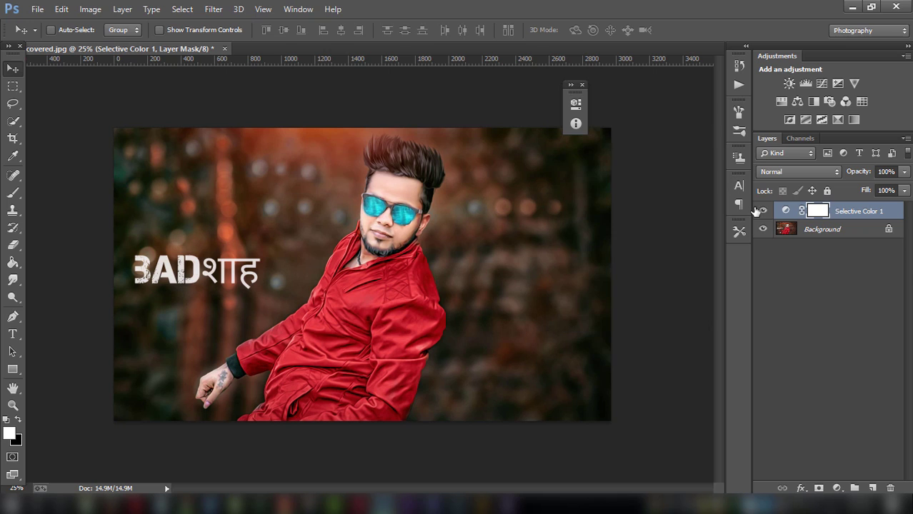
pyautogui.click(761, 212)
pyautogui.click(762, 212)
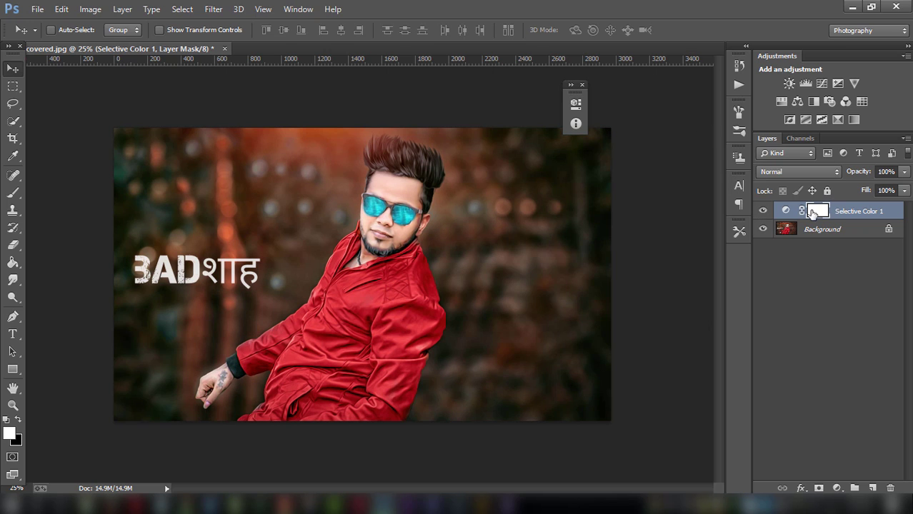
pyautogui.click(904, 171)
pyautogui.moveTo(905, 186); pyautogui.dragTo(879, 191)
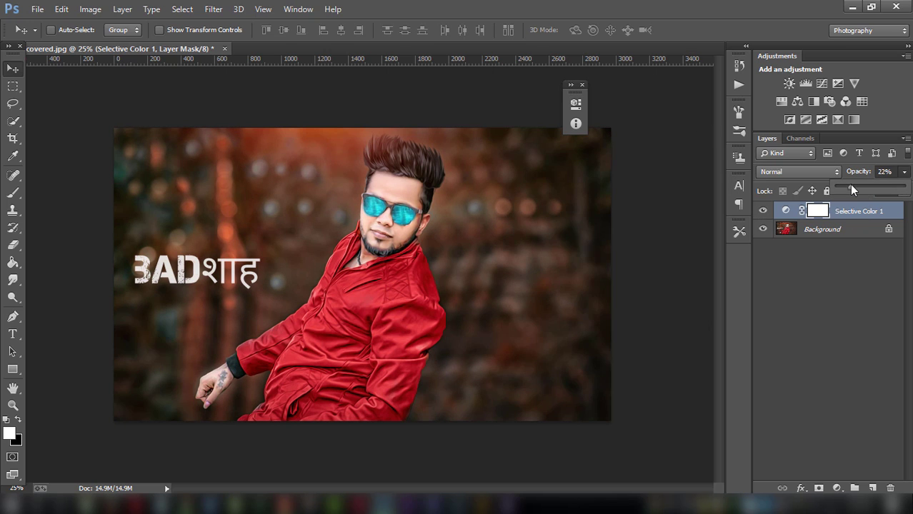
pyautogui.rightClick(861, 213)
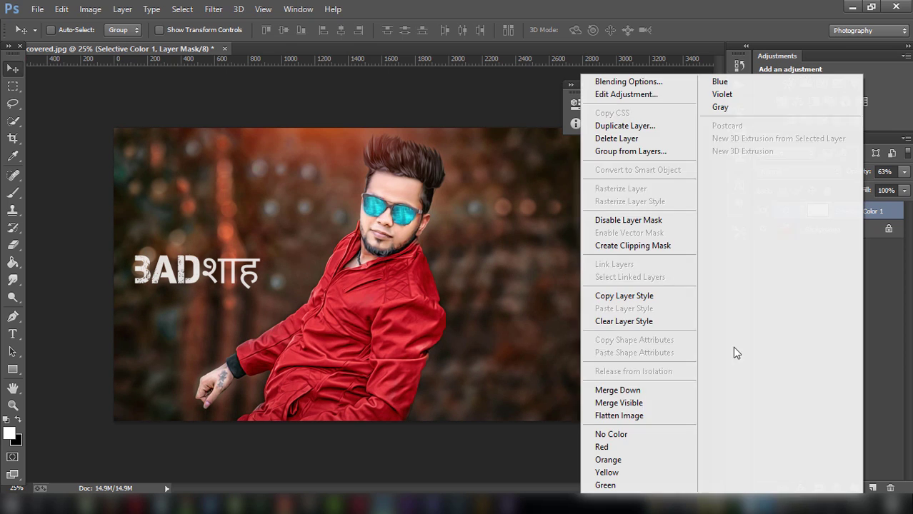